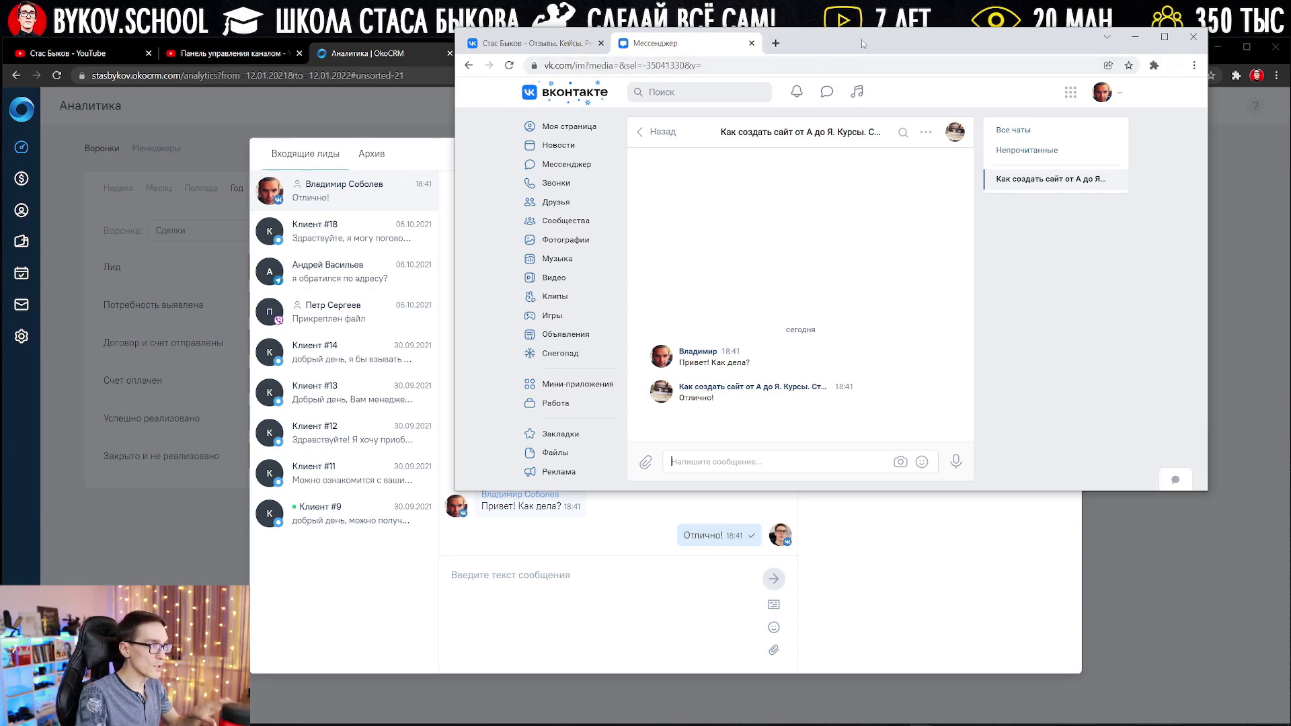
Step: Create a deal from the VK conversation at stage Потребность выявлена with amount 1000
left_click_drag(864, 43, 849, 0)
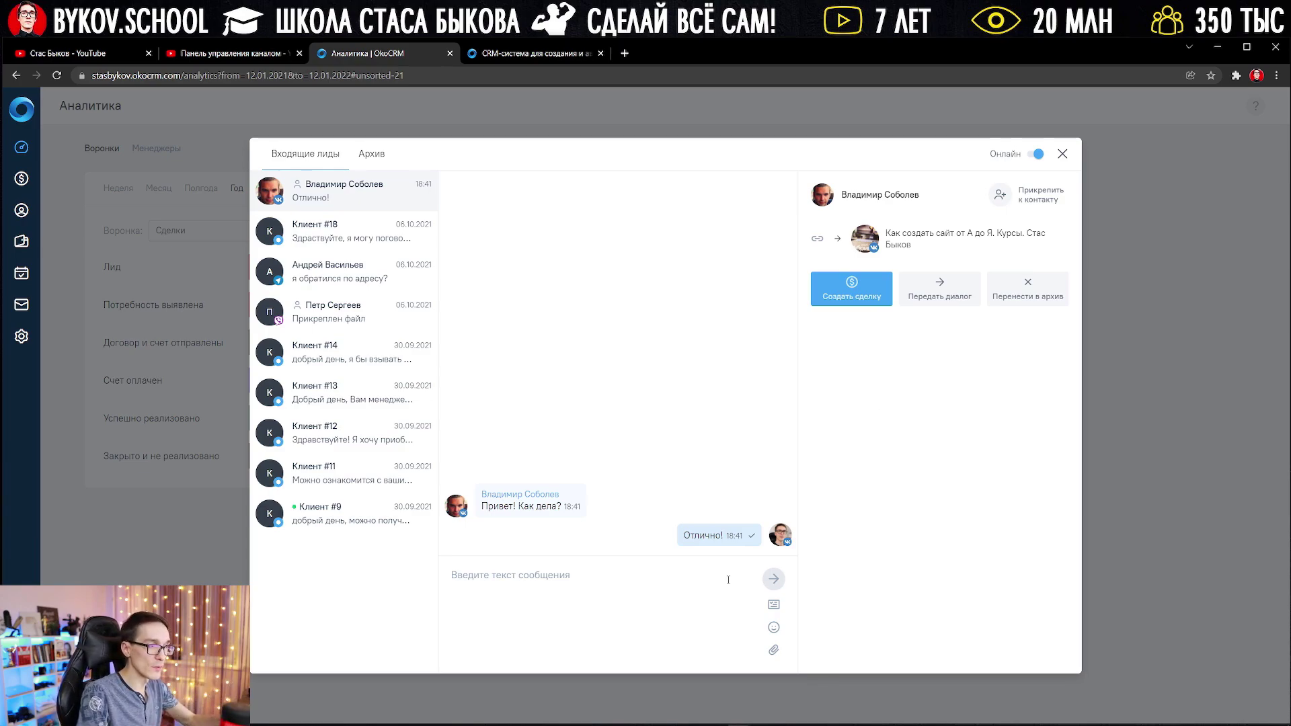
left_click(864, 296)
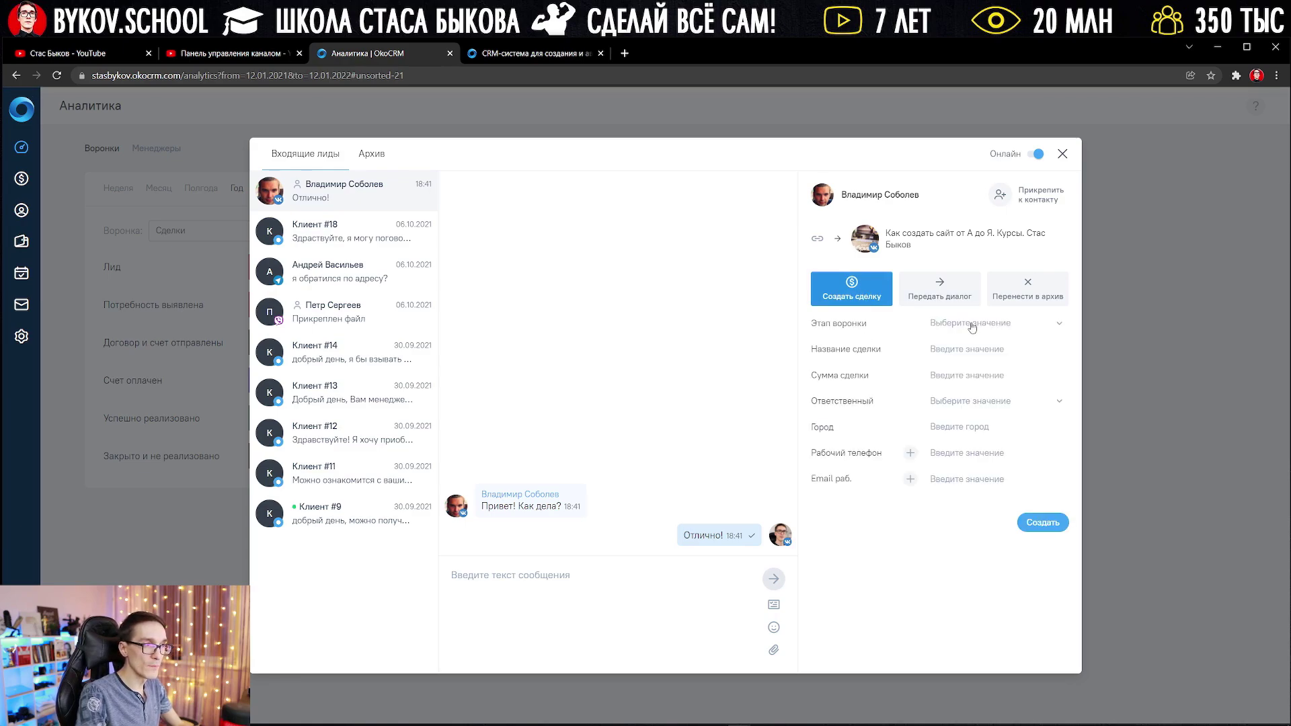
left_click(972, 324)
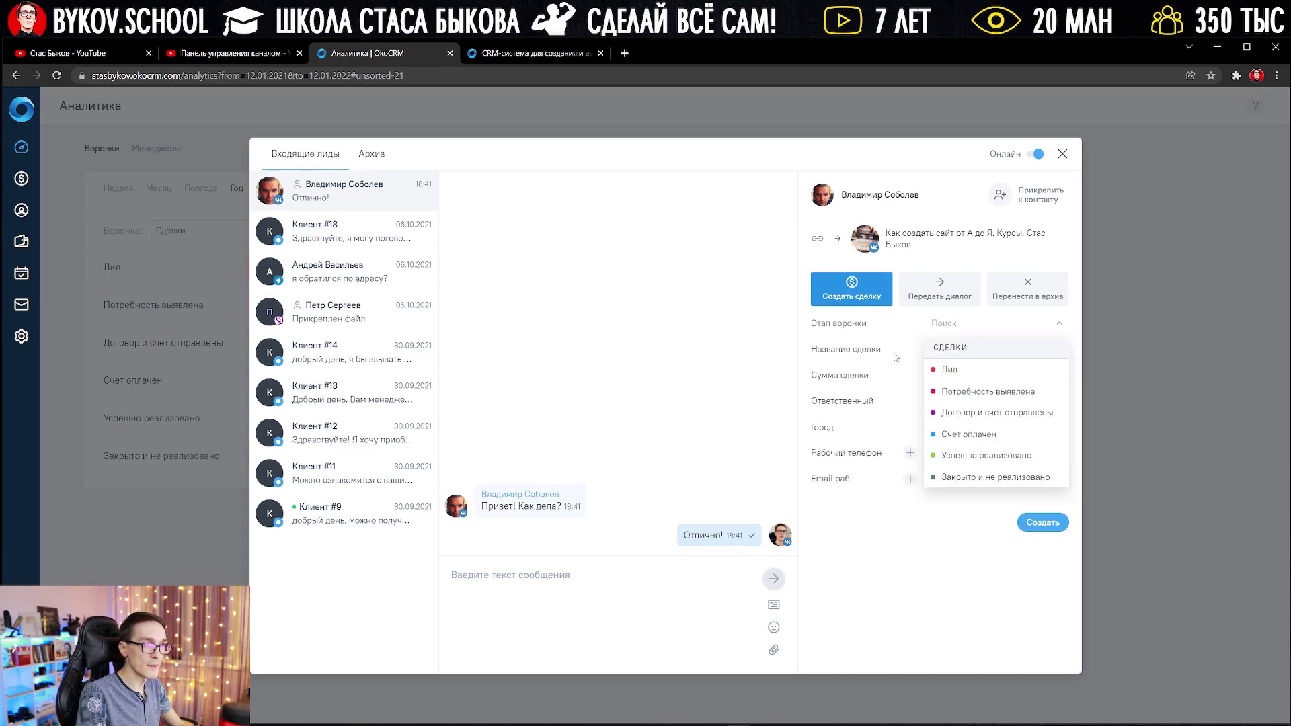
left_click(965, 394)
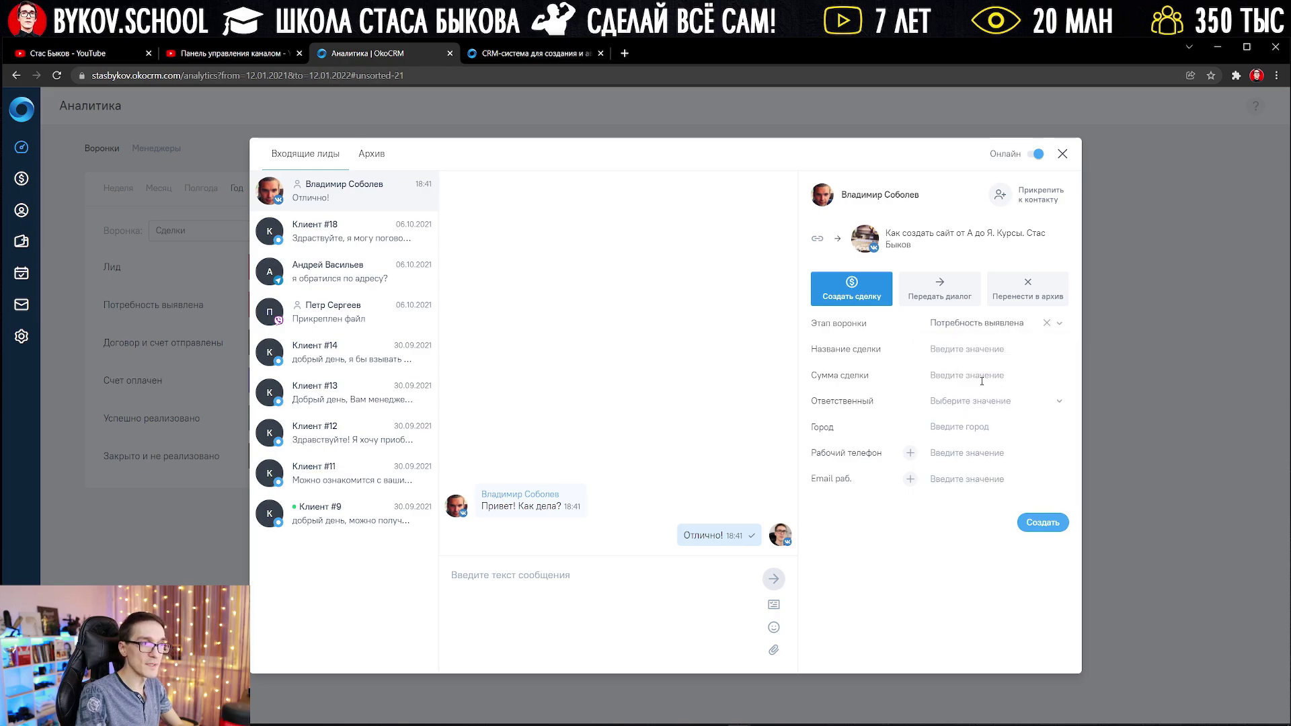
left_click(960, 374)
type("1000")
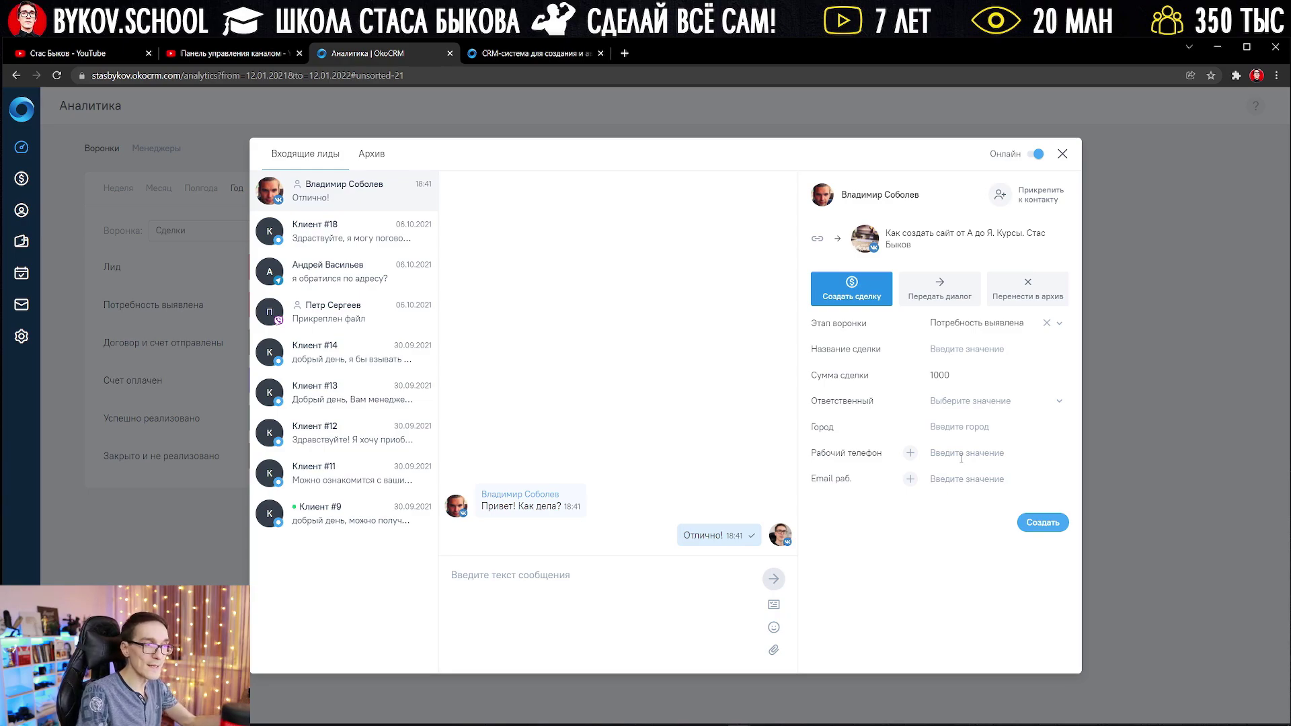
left_click(970, 479)
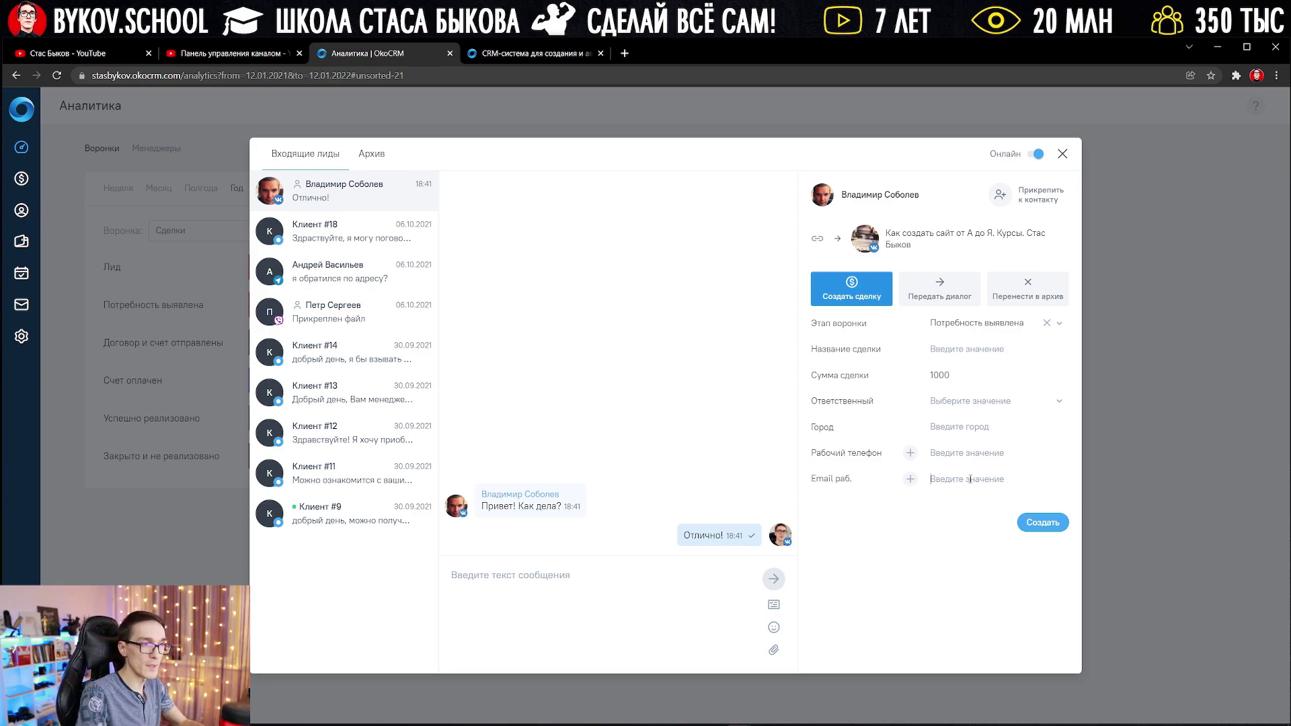
left_click(1036, 523)
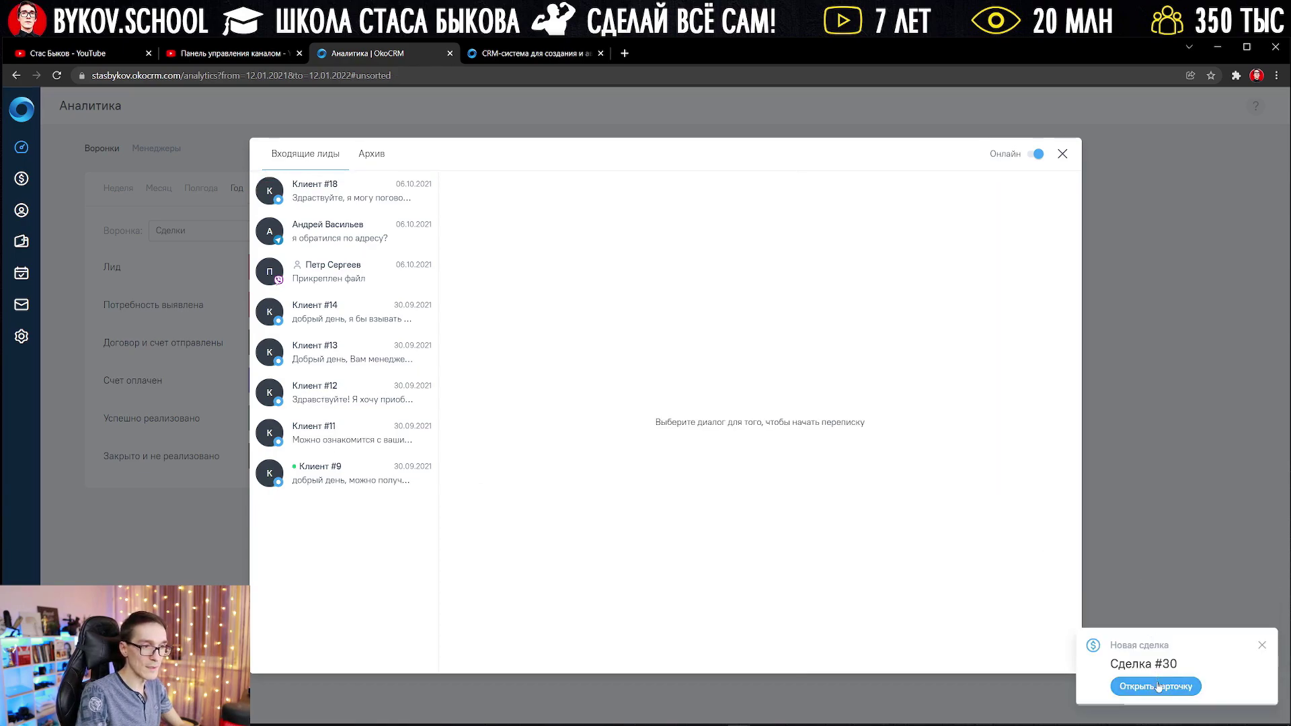
Step: Open Сделка #30, move it to Счет оплачен, check its note box and chat, then close it
left_click(1158, 686)
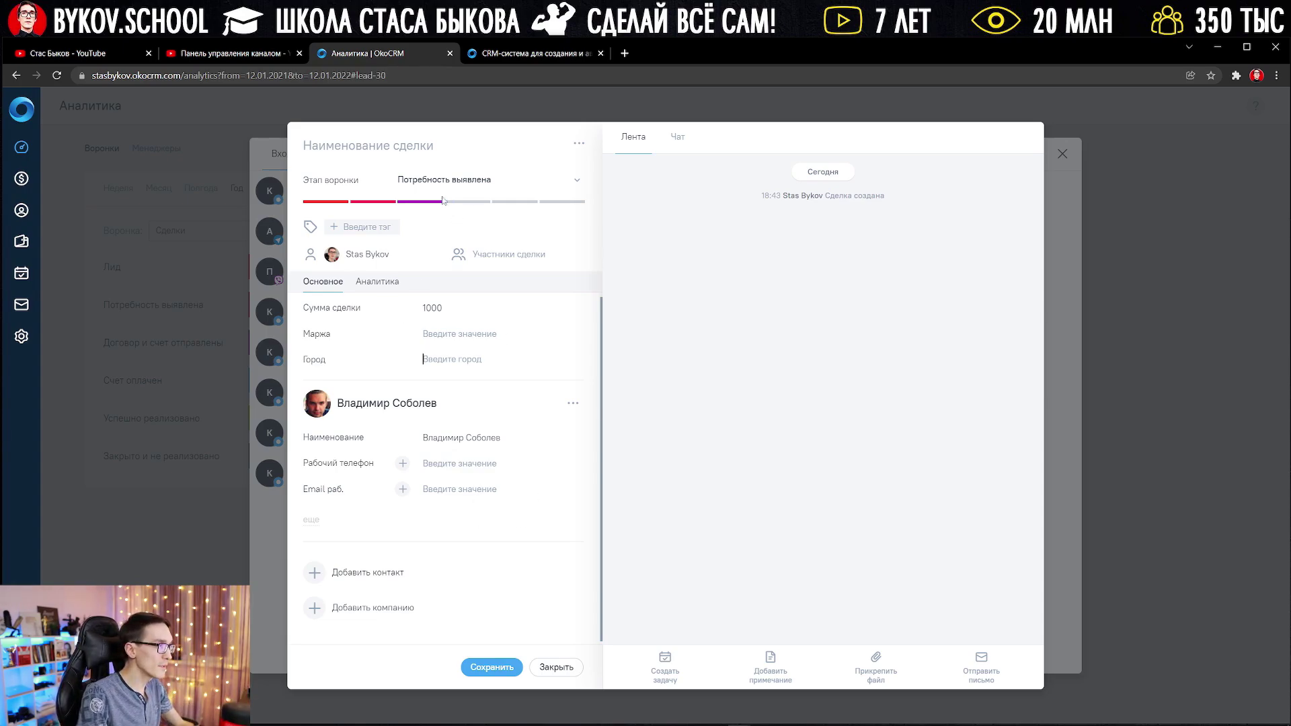
left_click(479, 205)
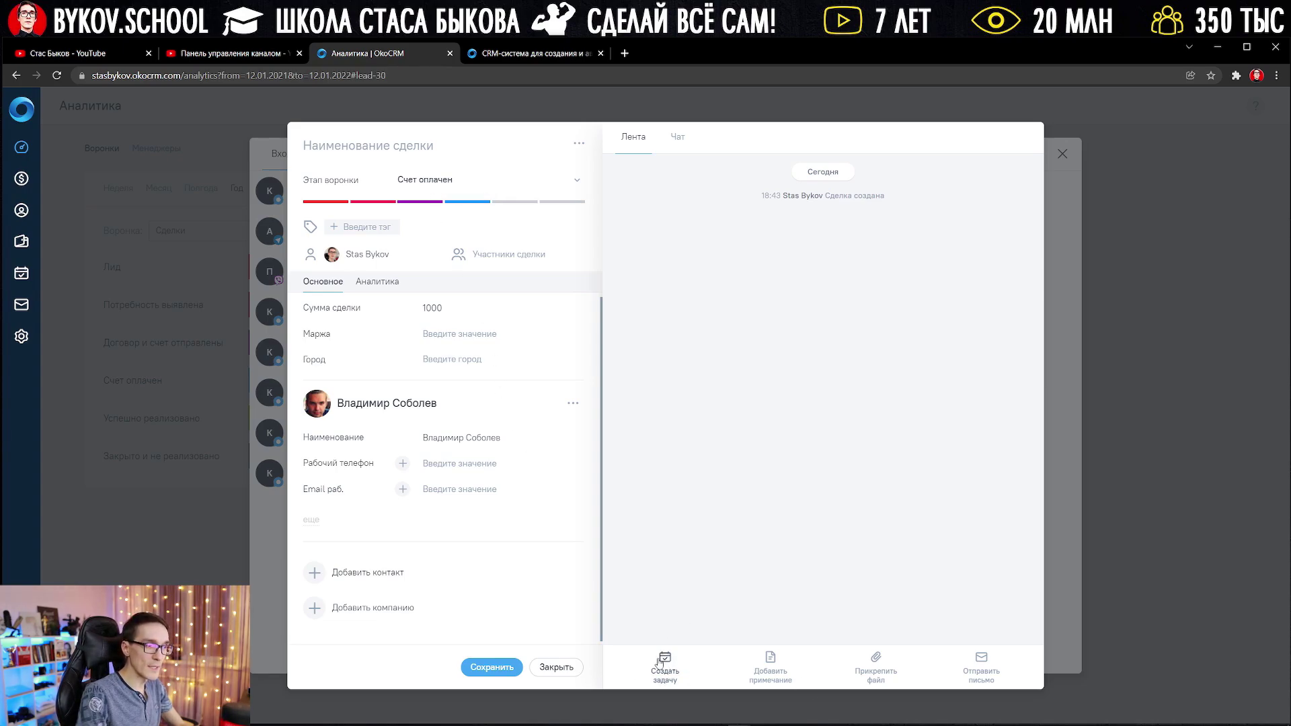
left_click(774, 665)
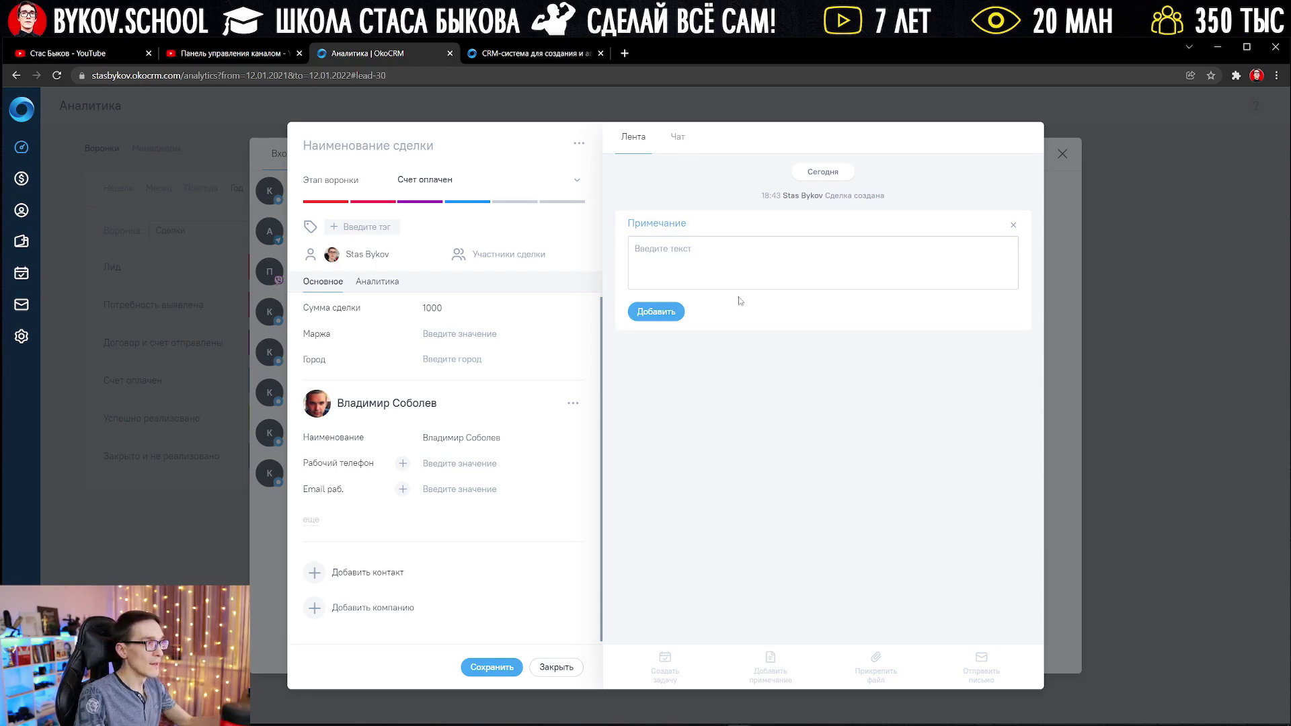
left_click(675, 136)
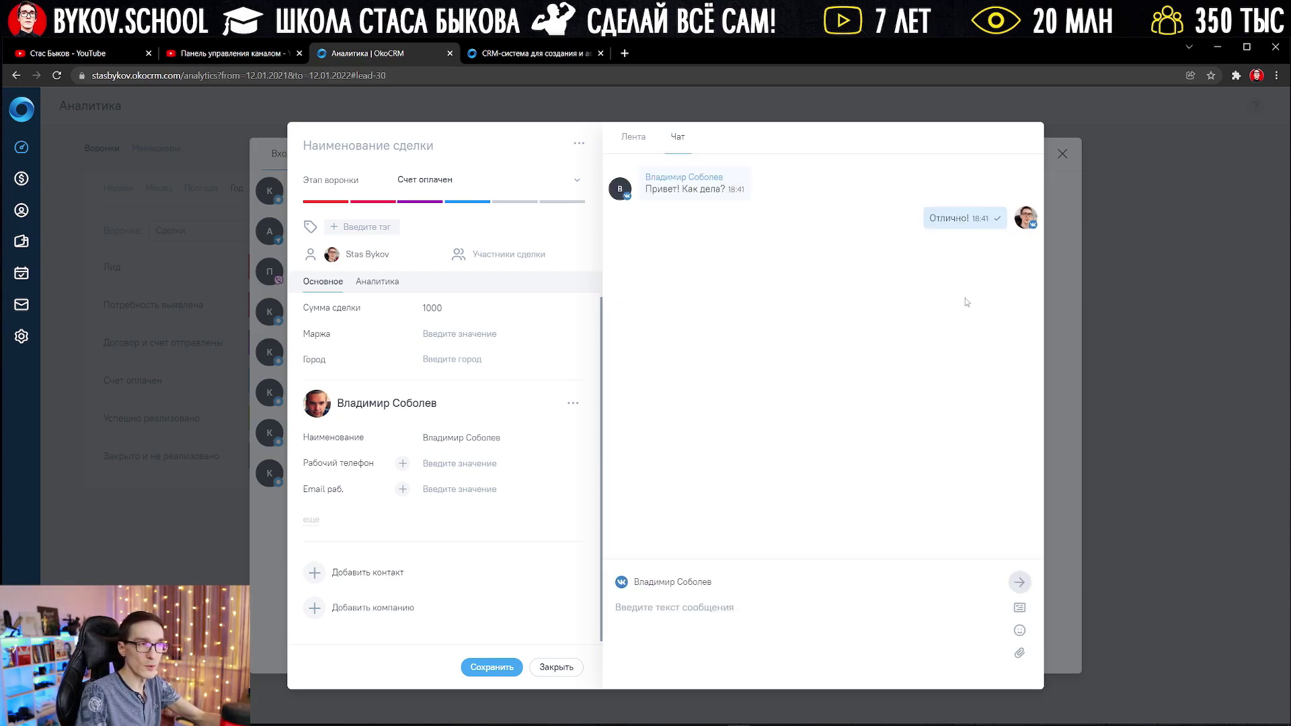
left_click(1090, 306)
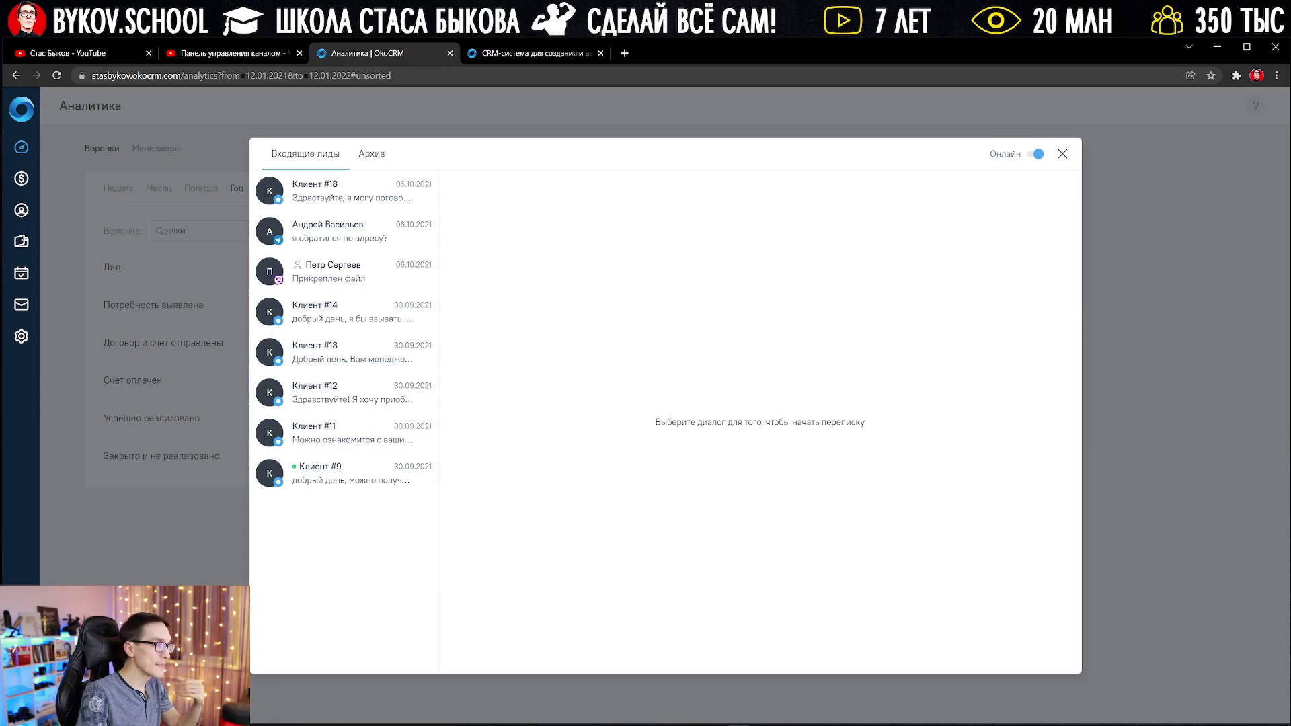
Step: In Интеграции settings, browse telephony, SMS and directory categories, ending on Источники сделок
left_click(21, 336)
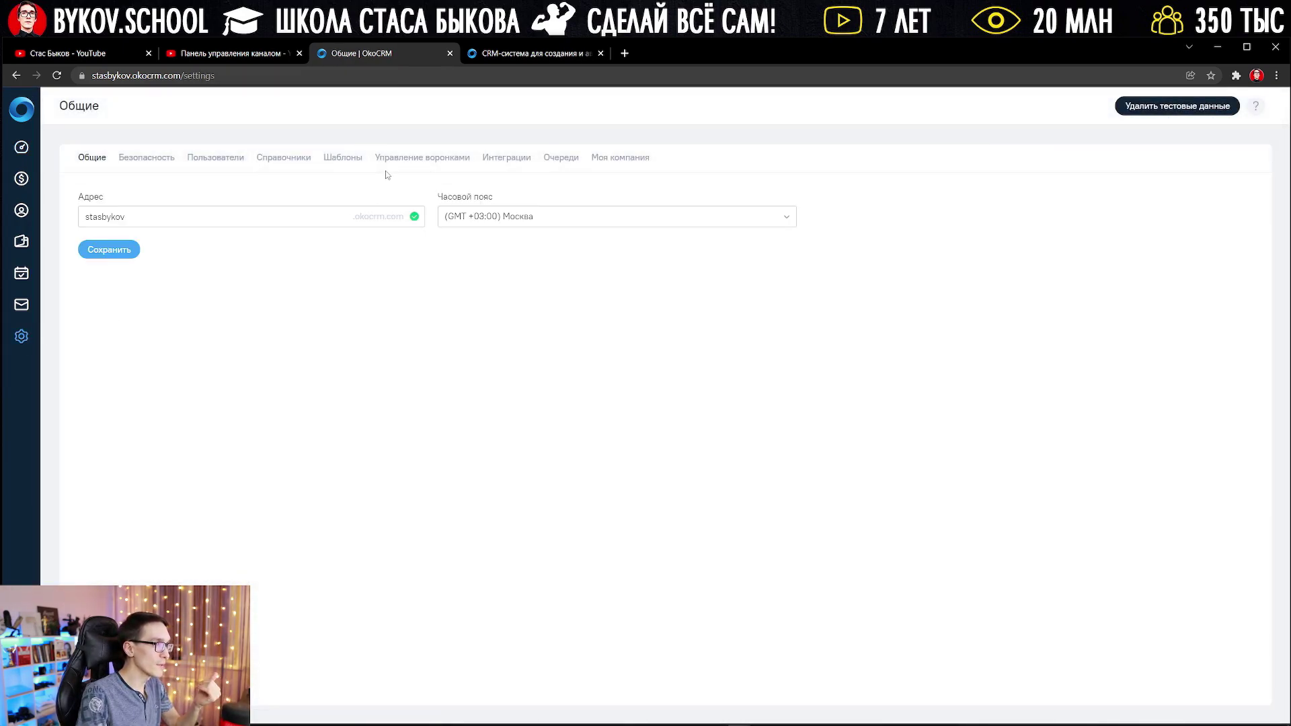
left_click(507, 159)
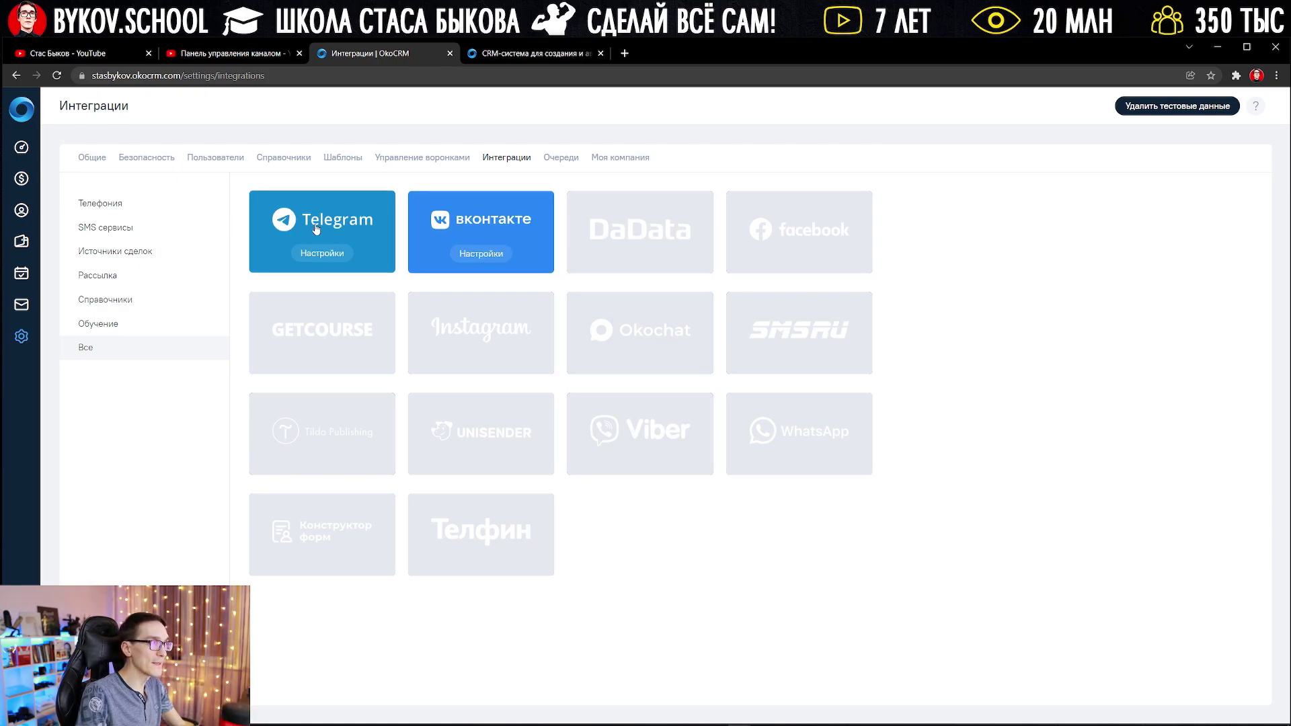
left_click(107, 212)
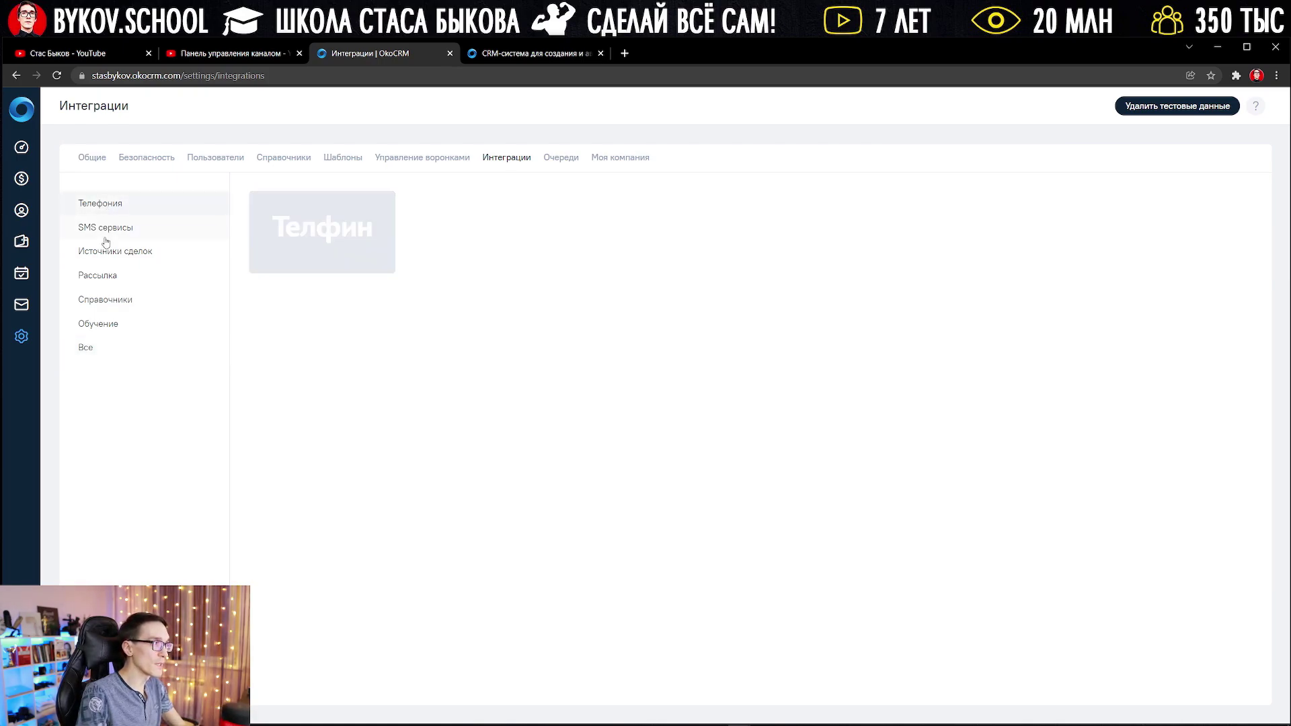
left_click(104, 228)
left_click(101, 263)
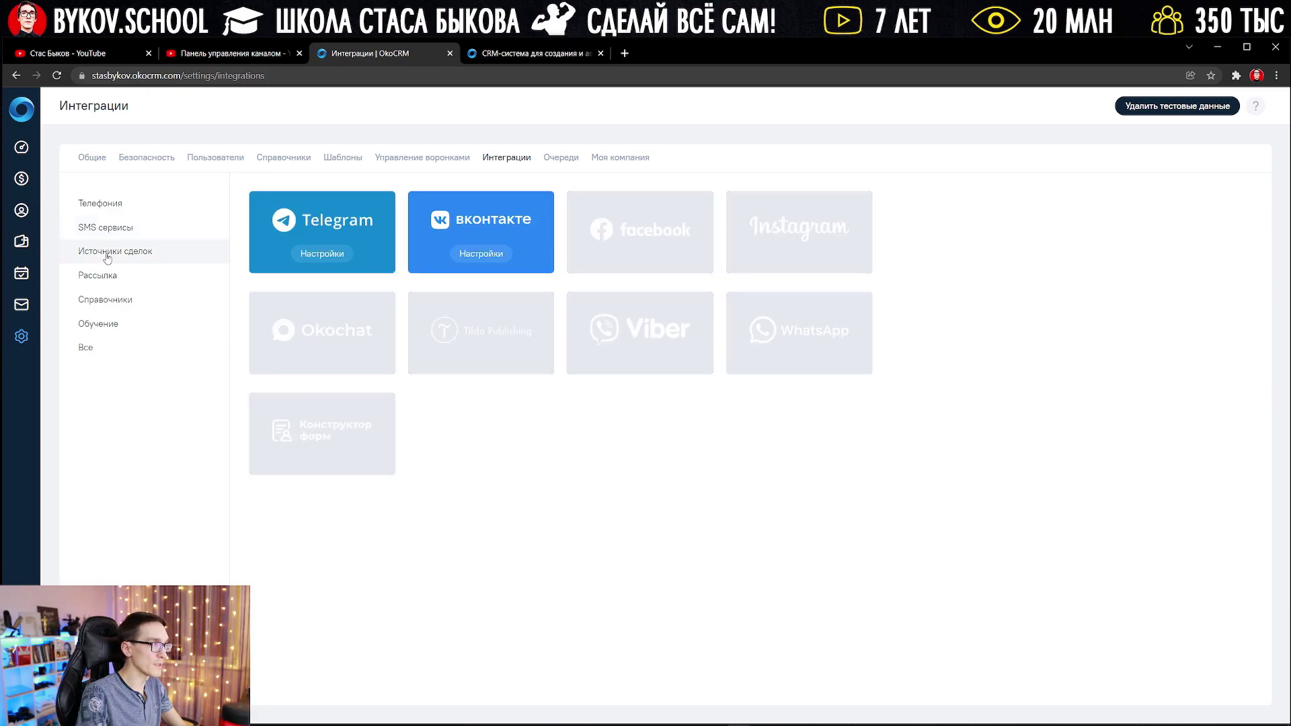
left_click(147, 301)
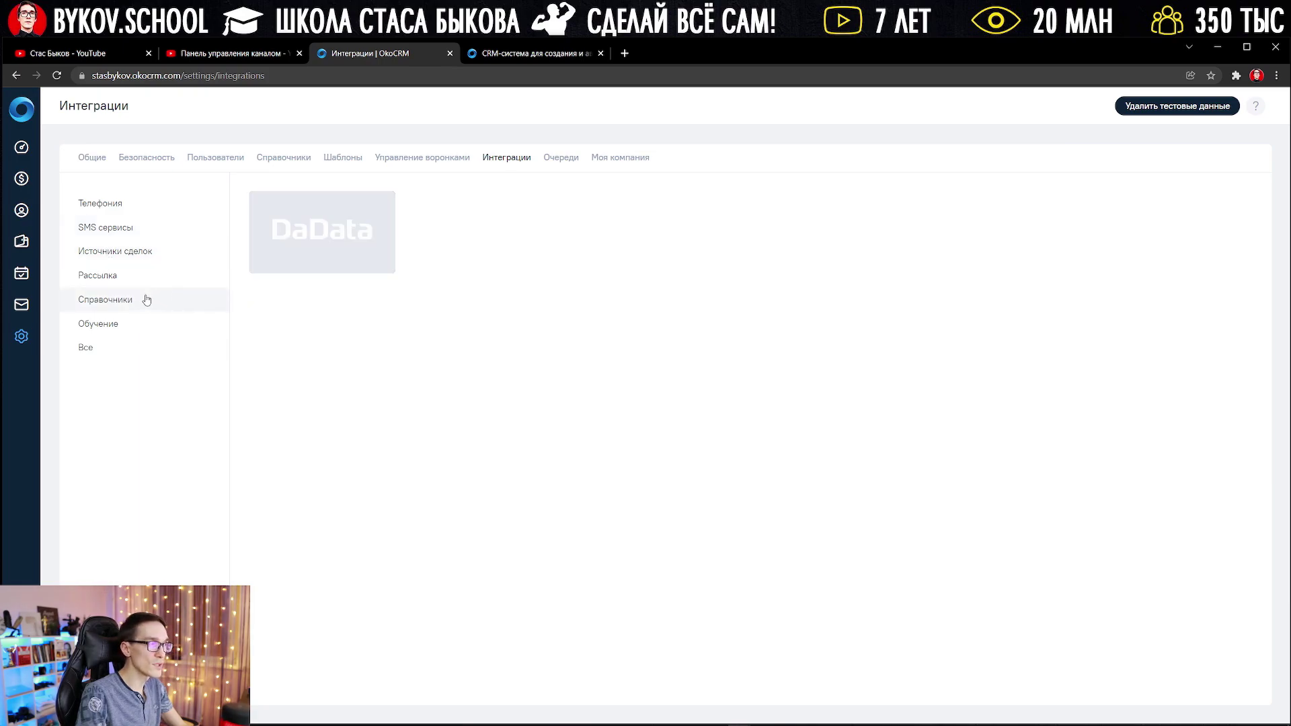
left_click(125, 258)
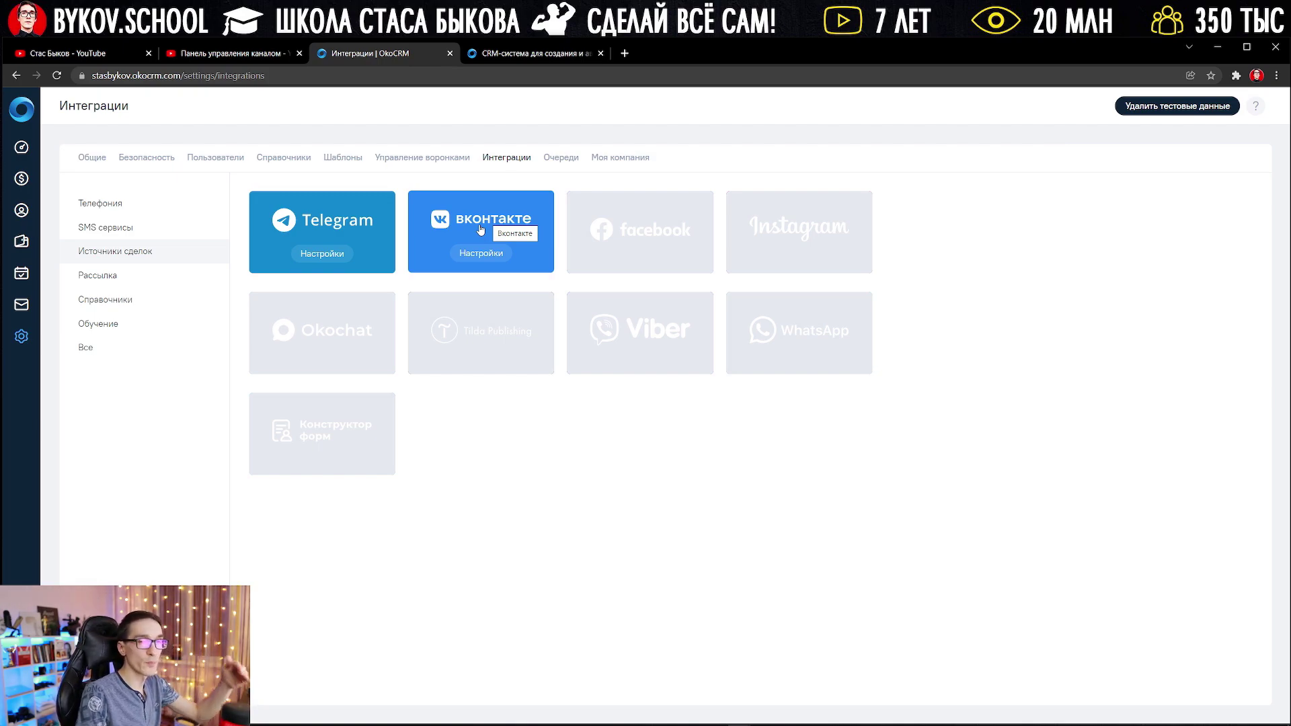
Step: Connect Instagram with personal-data consent accepted, then close its settings dialog
mouse_move(667, 258)
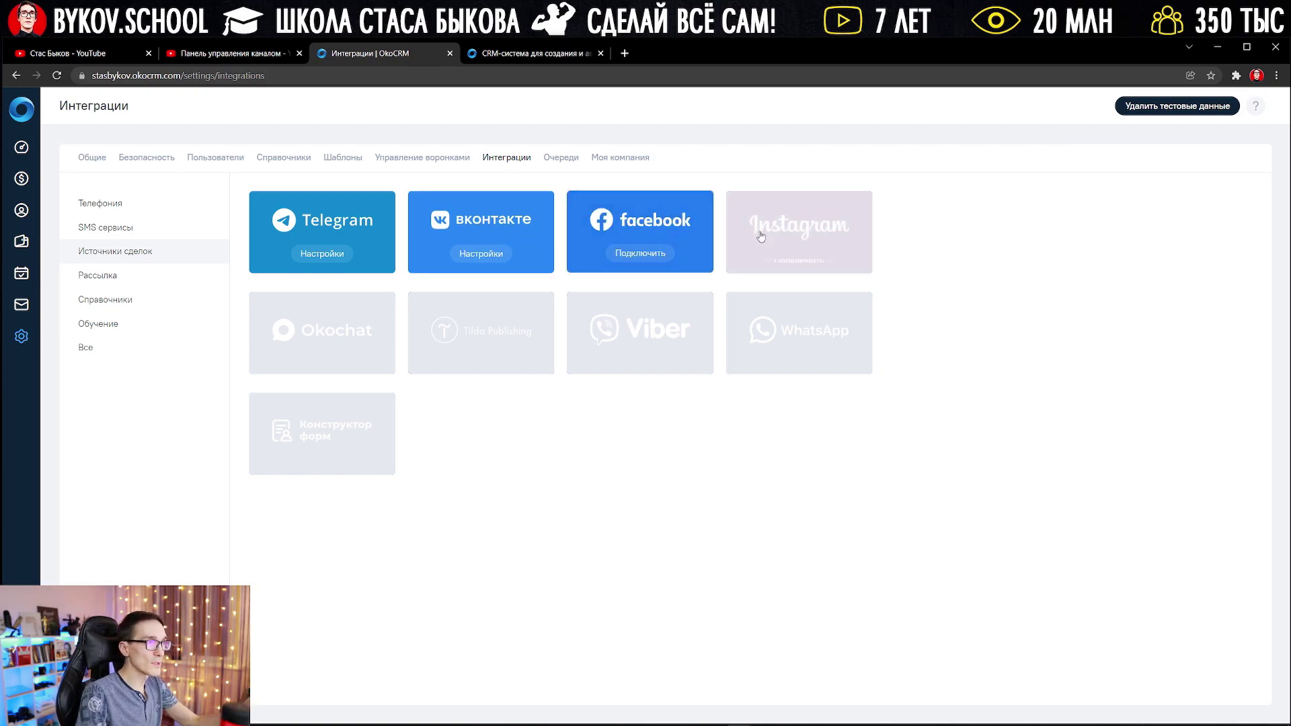
left_click(797, 253)
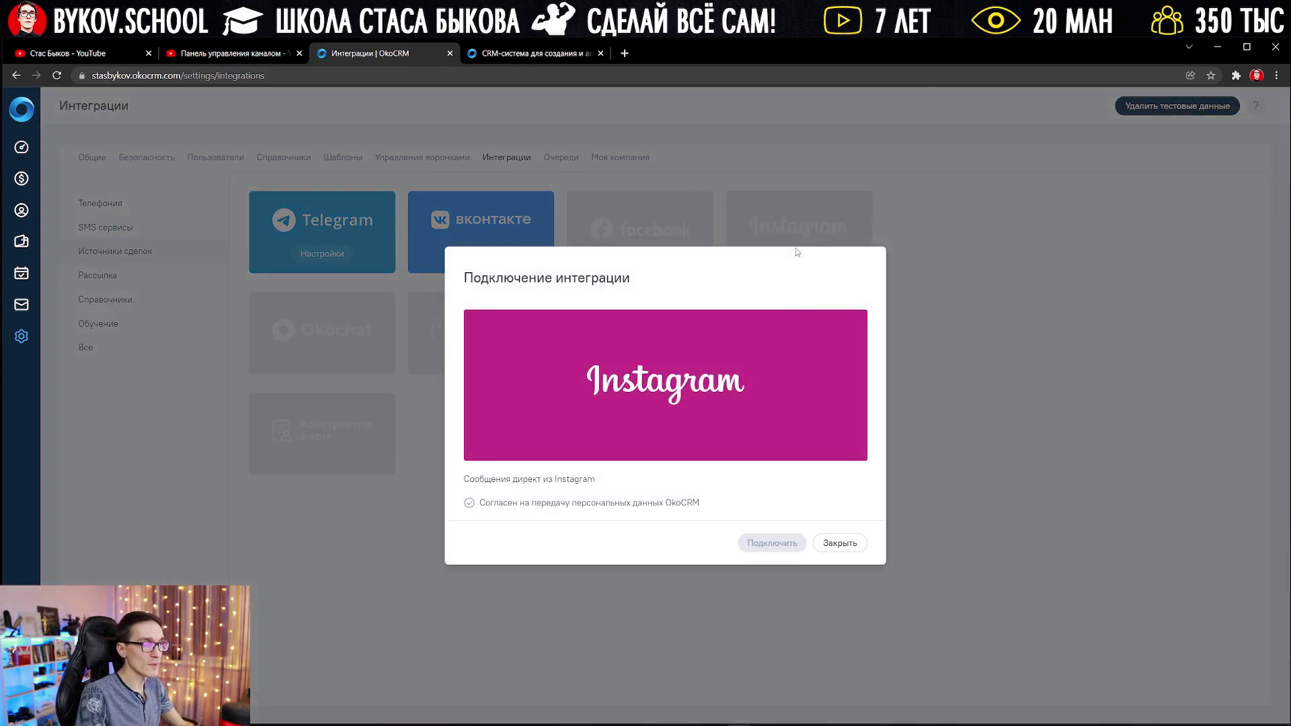
left_click(665, 503)
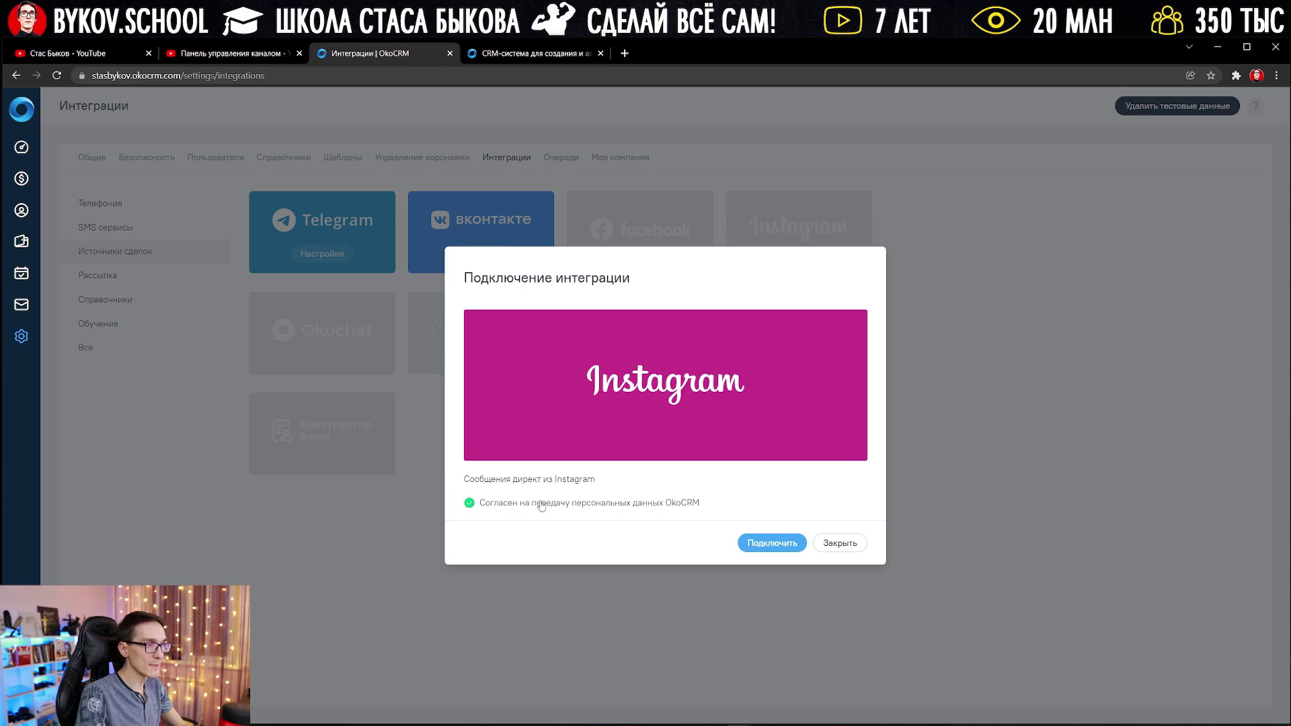
left_click(768, 543)
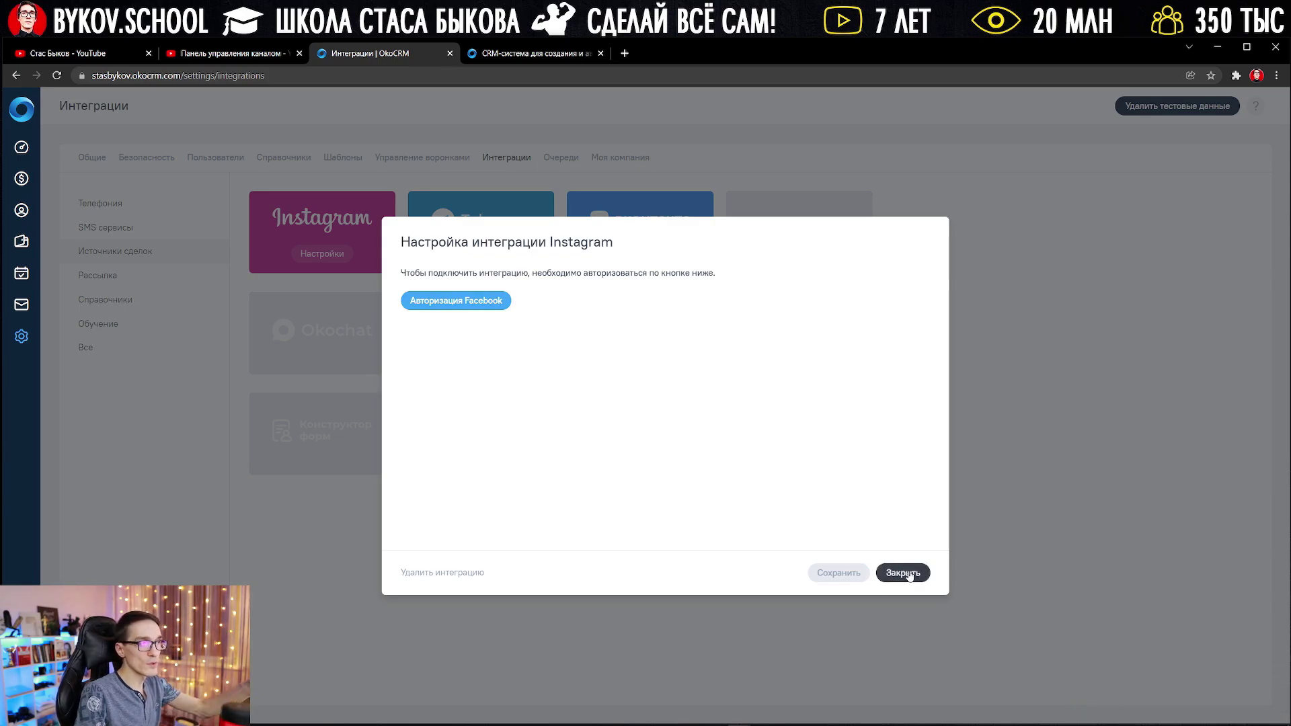
left_click(908, 574)
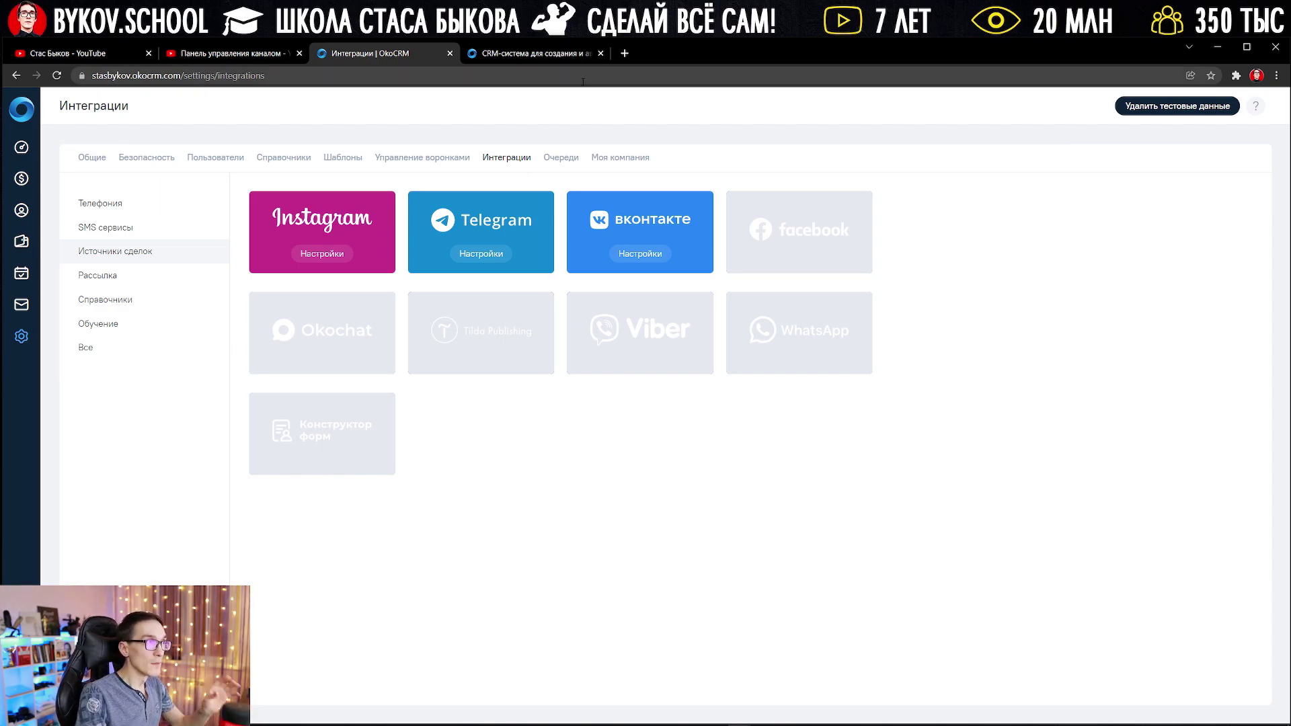
Step: Load the okocrm.com website in a new incognito browser window
left_click(533, 54)
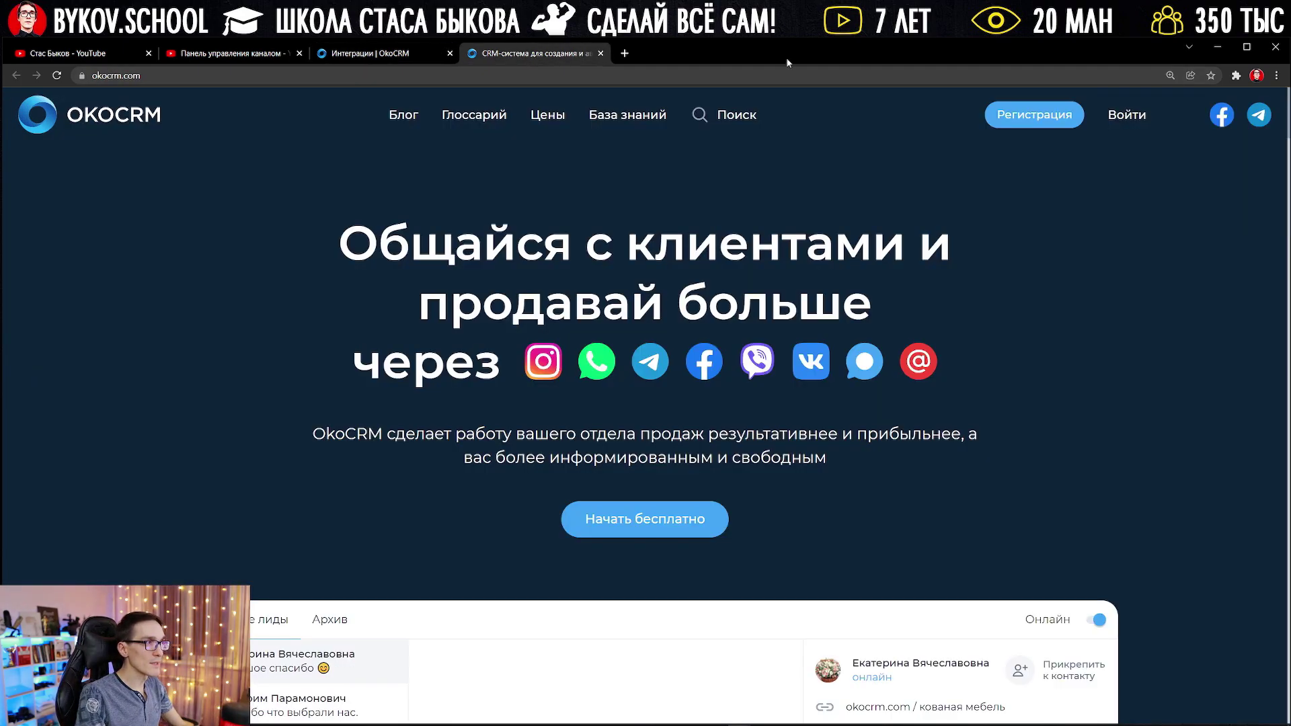
left_click(1277, 76)
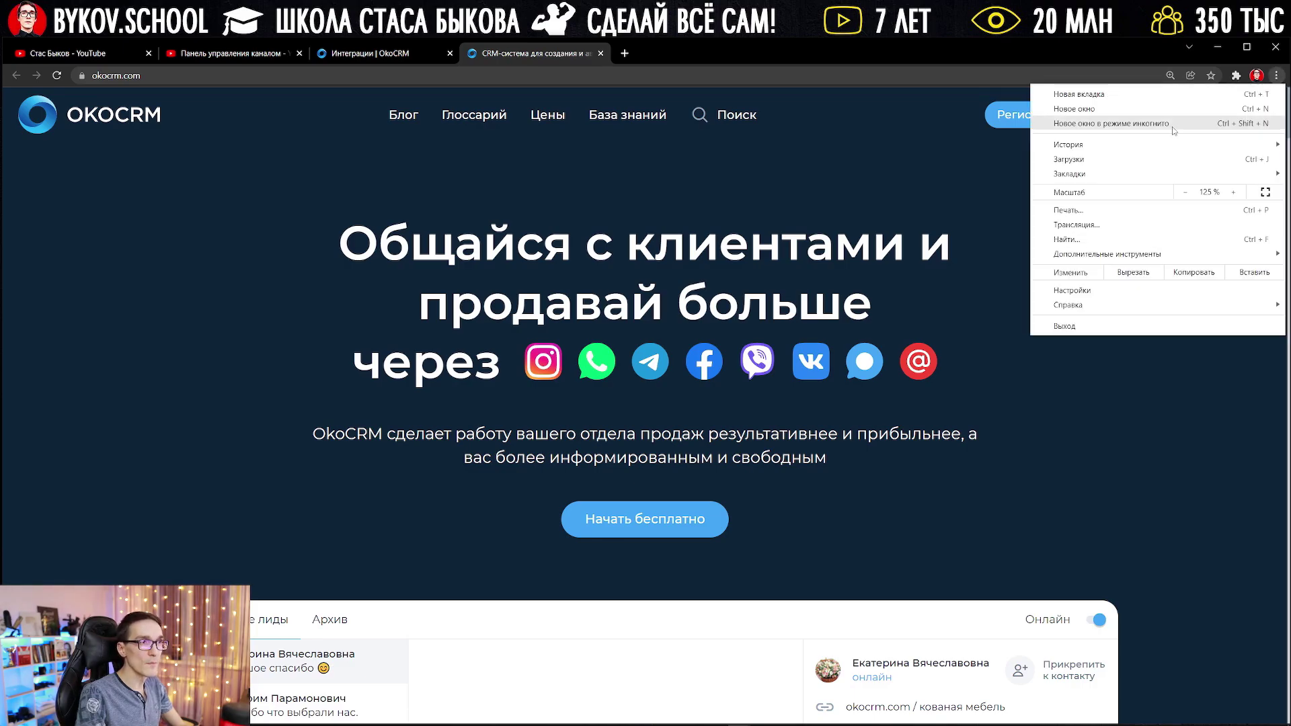
left_click(1175, 128)
double_click(929, 59)
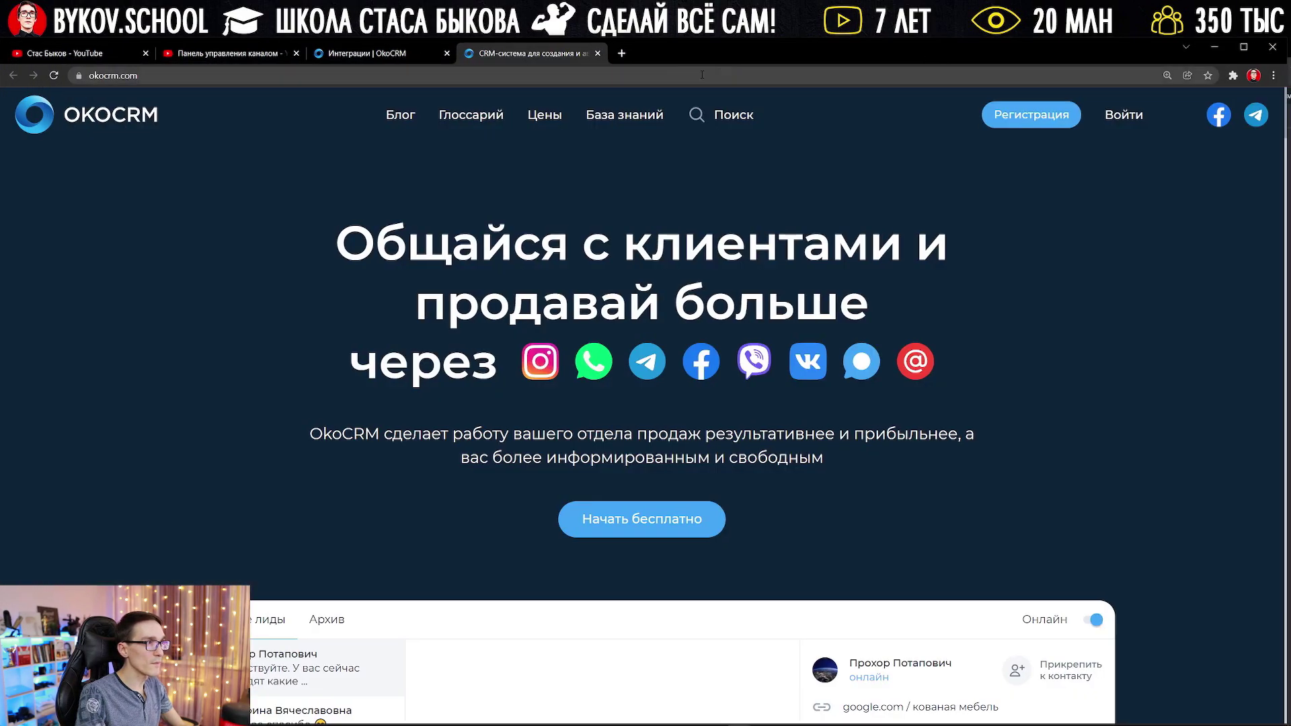
left_click(632, 78)
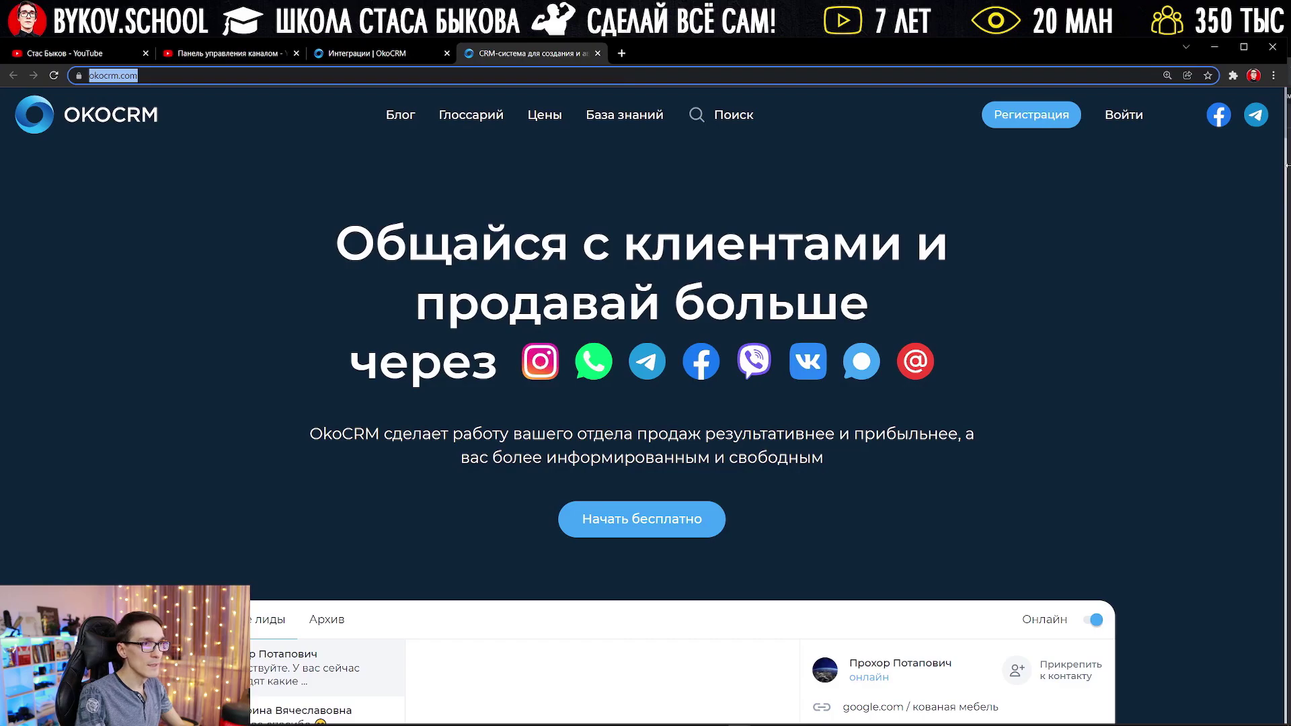
key("ctrl+c")
key("alt+Tab")
key("ctrl+v")
key("Return")
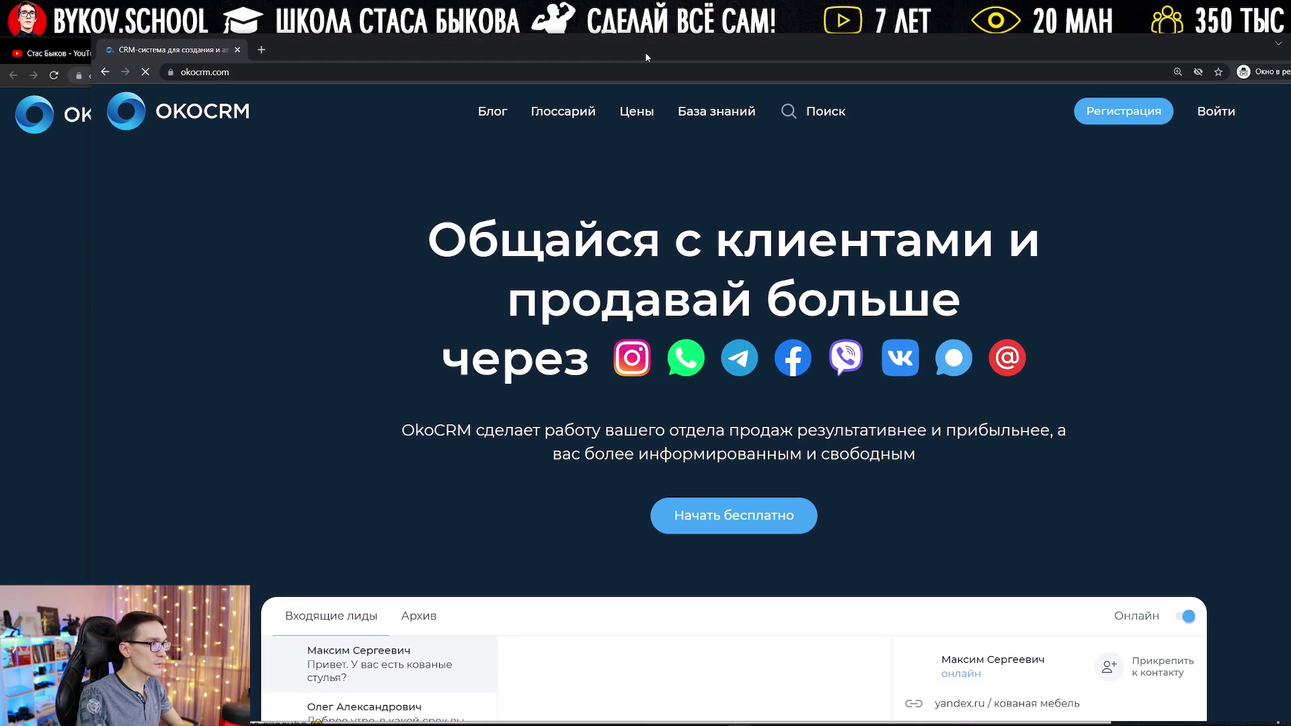
Step: Register with name, e-mail and phone, entering the SMS verification code to create the system
left_click(1114, 117)
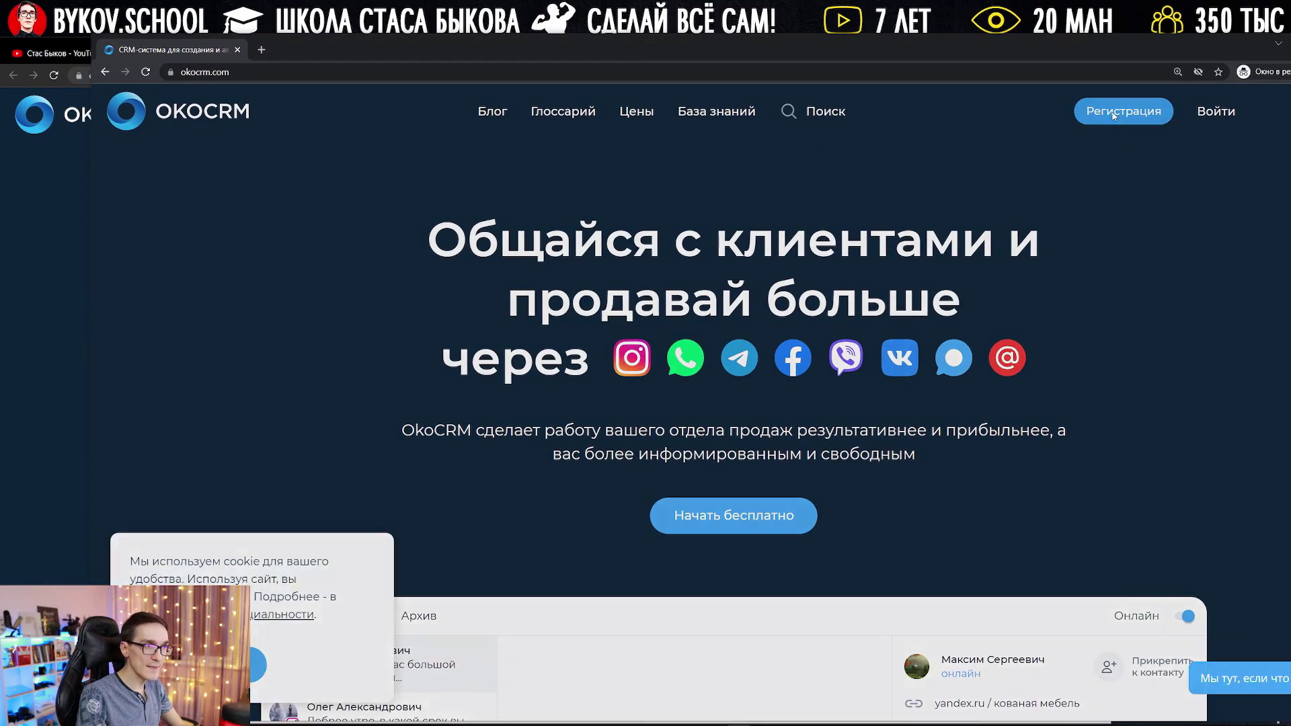
left_click(698, 258)
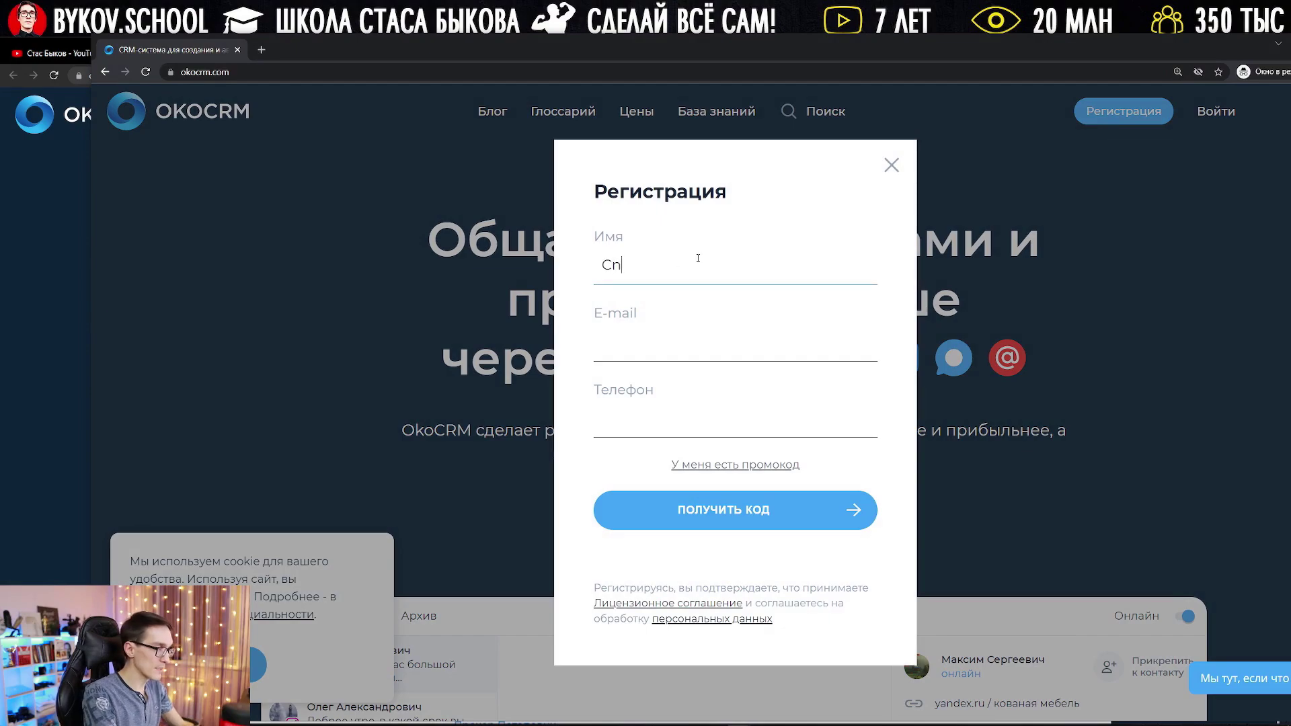
type("Cnfc")
key("BackSpace")
key("BackSpace")
key("BackSpace")
key("BackSpace")
left_click(602, 357)
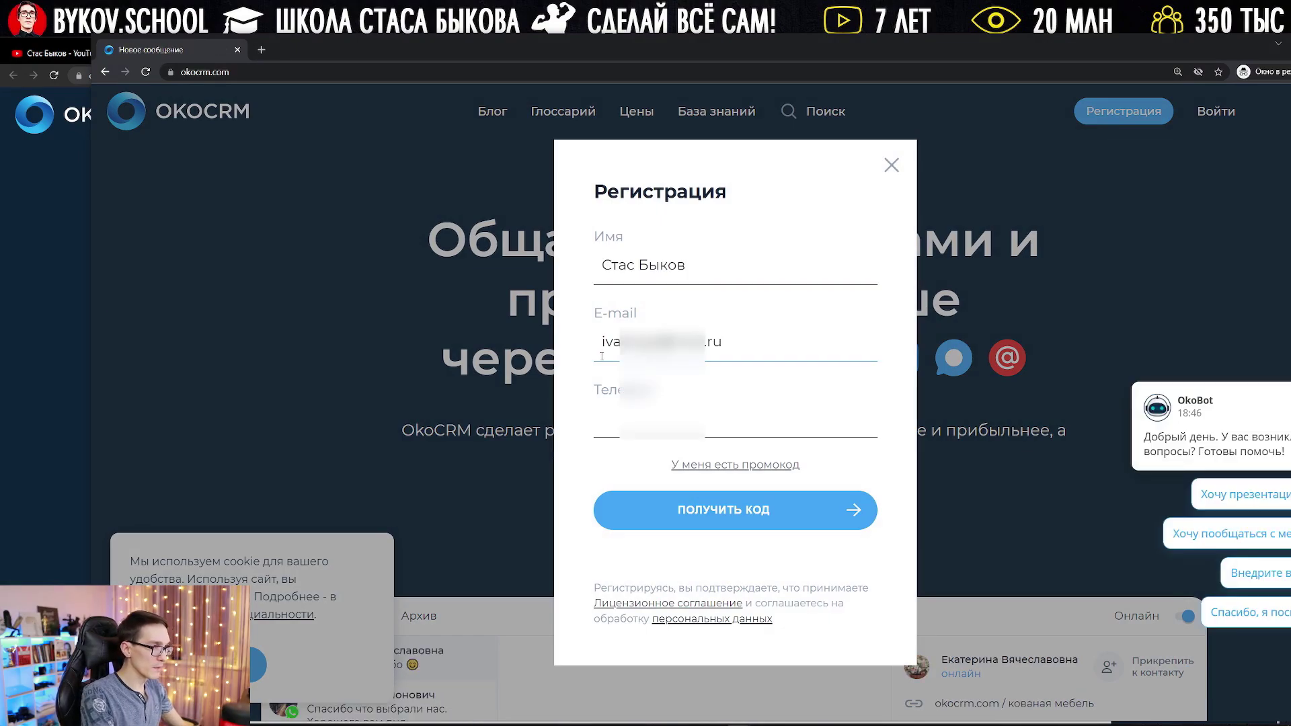
type("8")
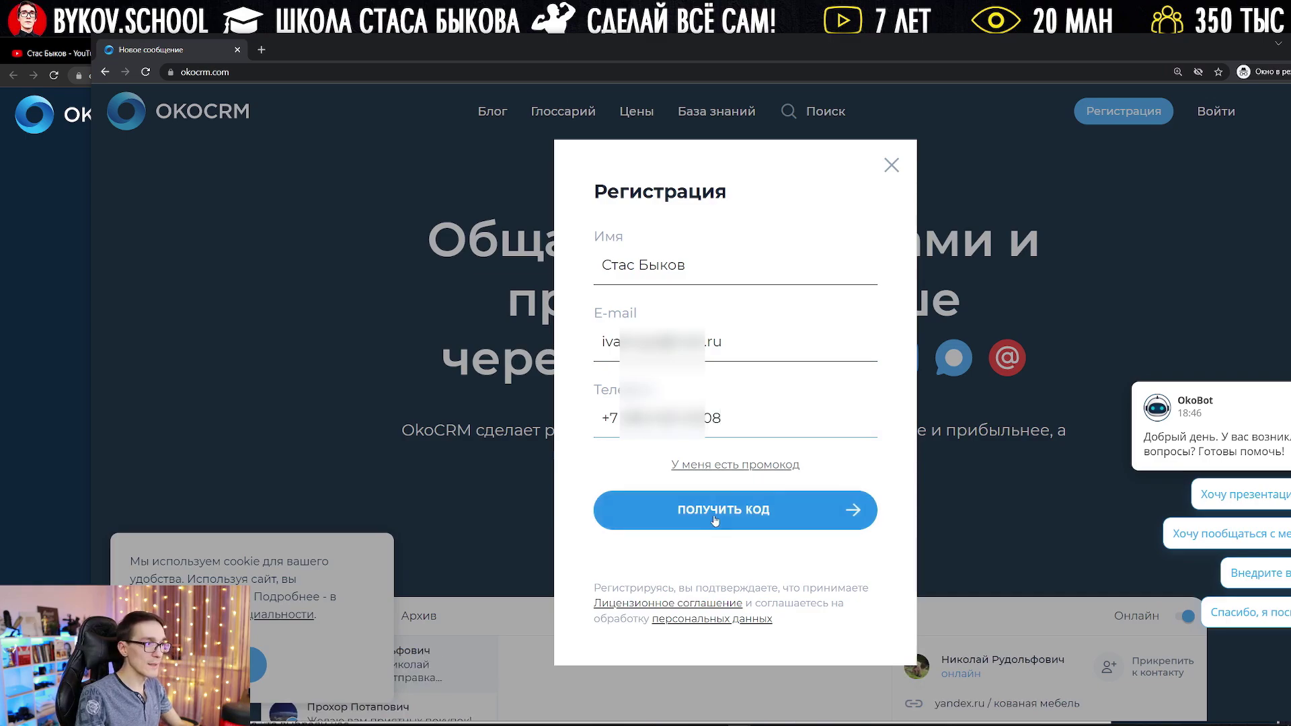
left_click(716, 517)
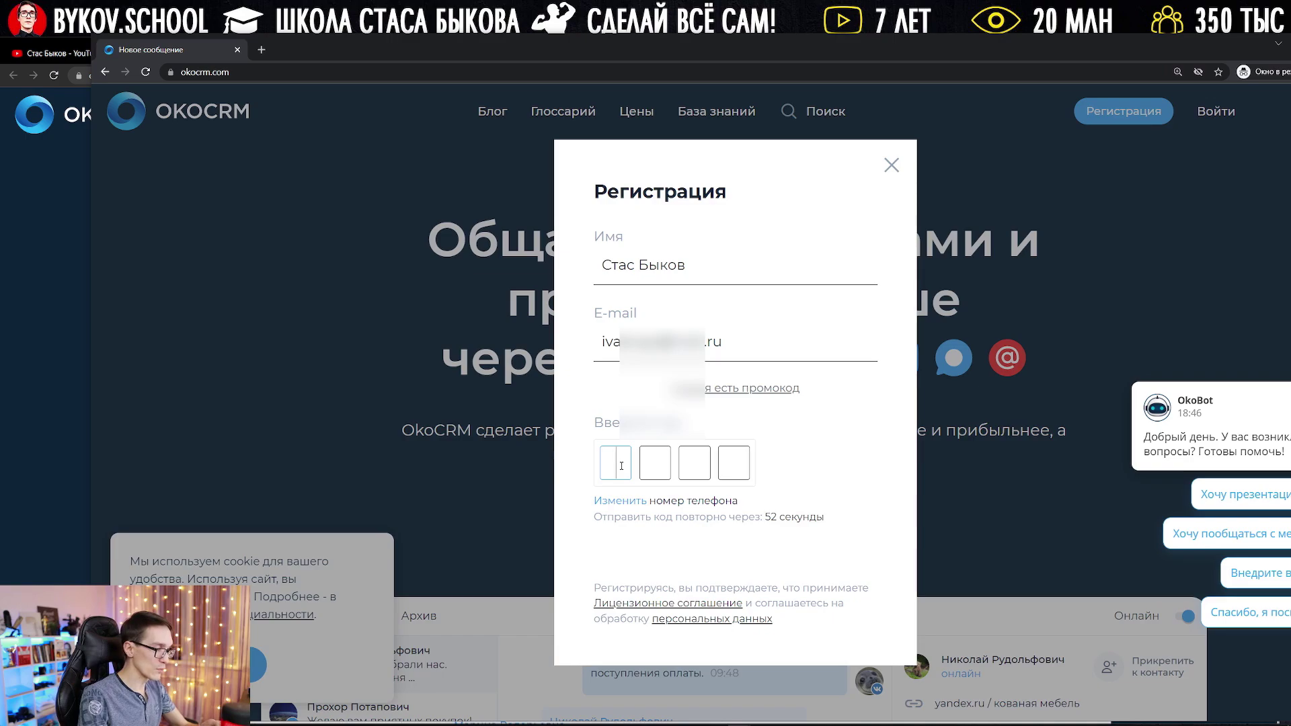
type("495")
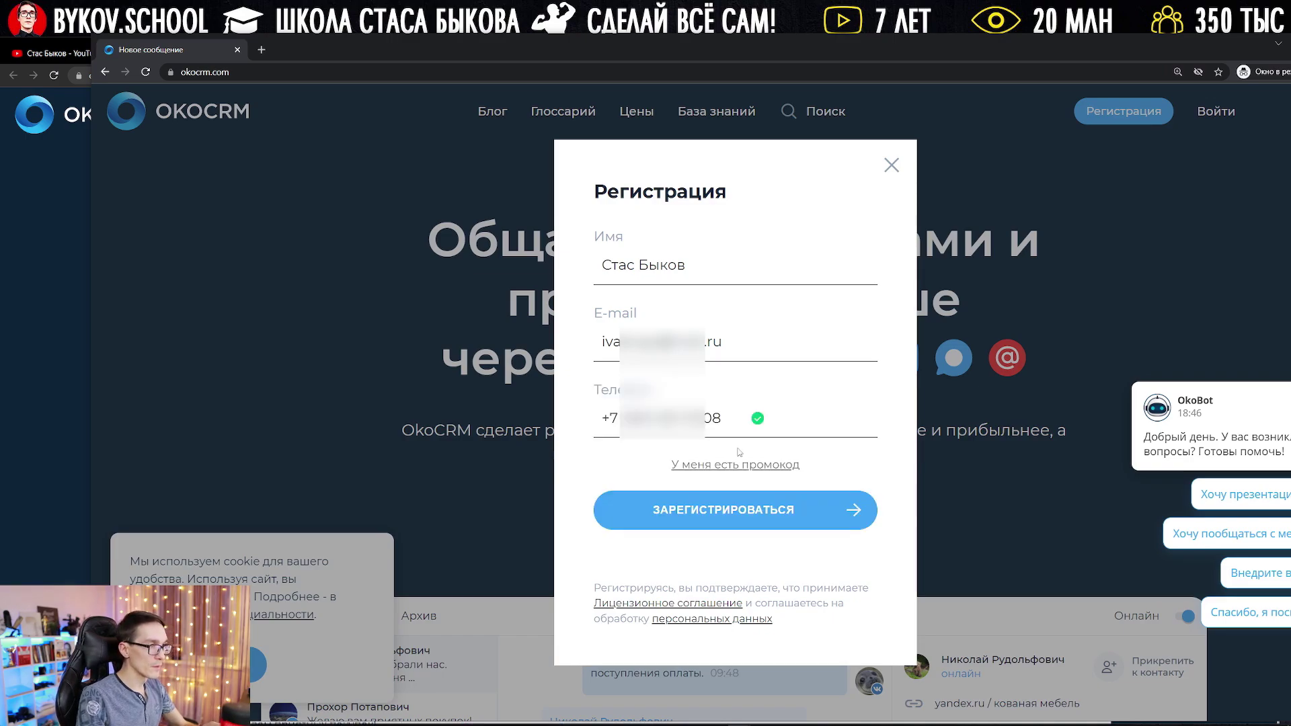
left_click(778, 514)
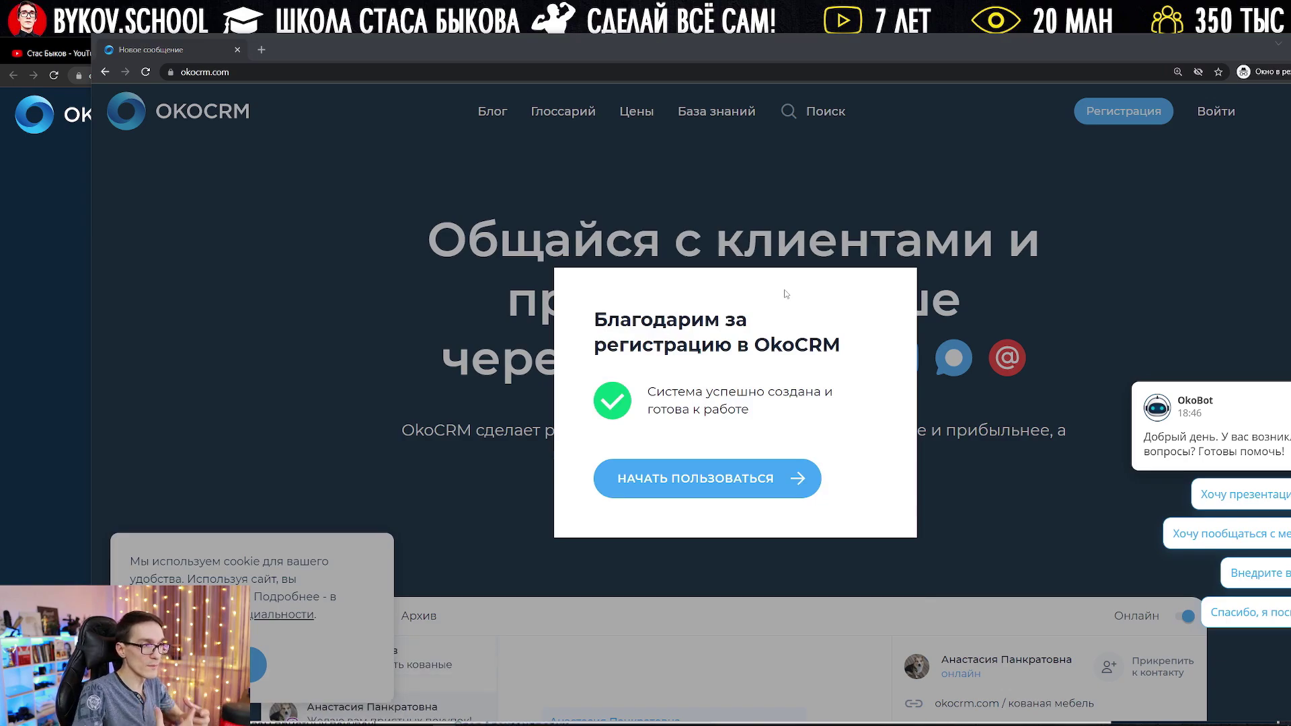
left_click(718, 478)
Step: Enter the new account and open the Аналитика page showing 17 tasks in progress, 15 overdue
left_click_drag(766, 63, 699, 65)
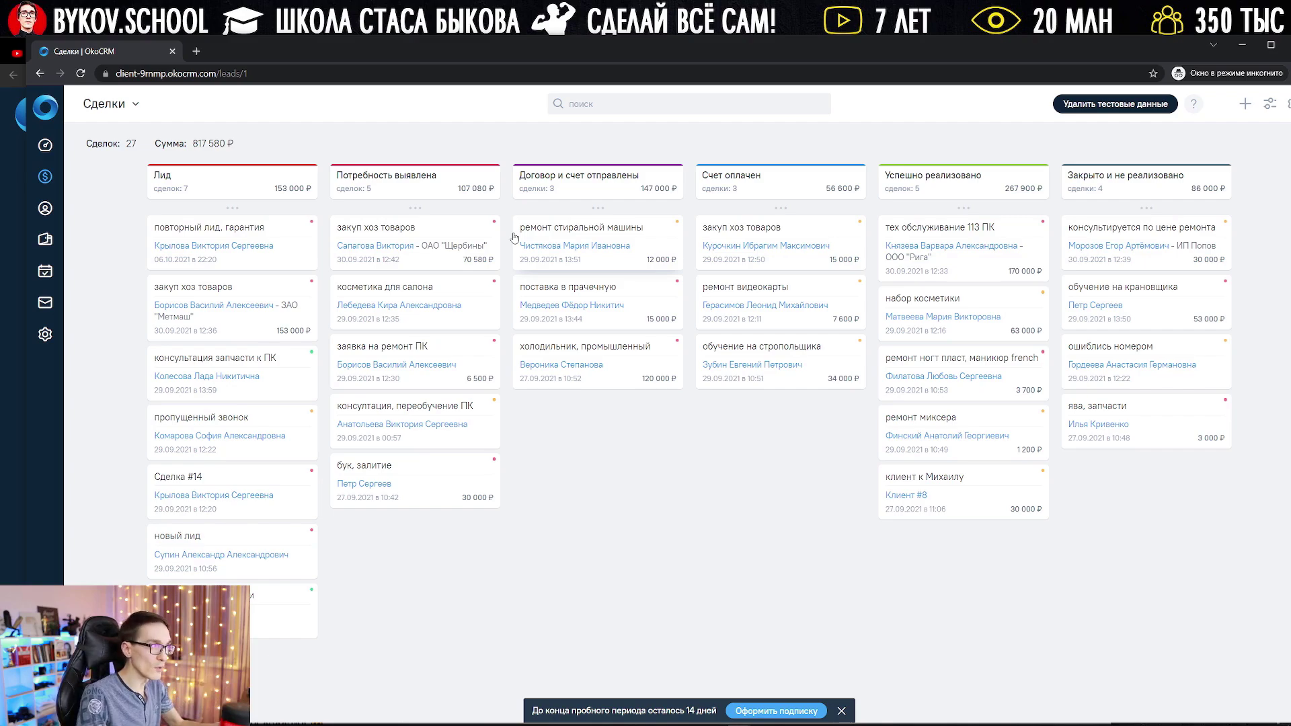
left_click(45, 146)
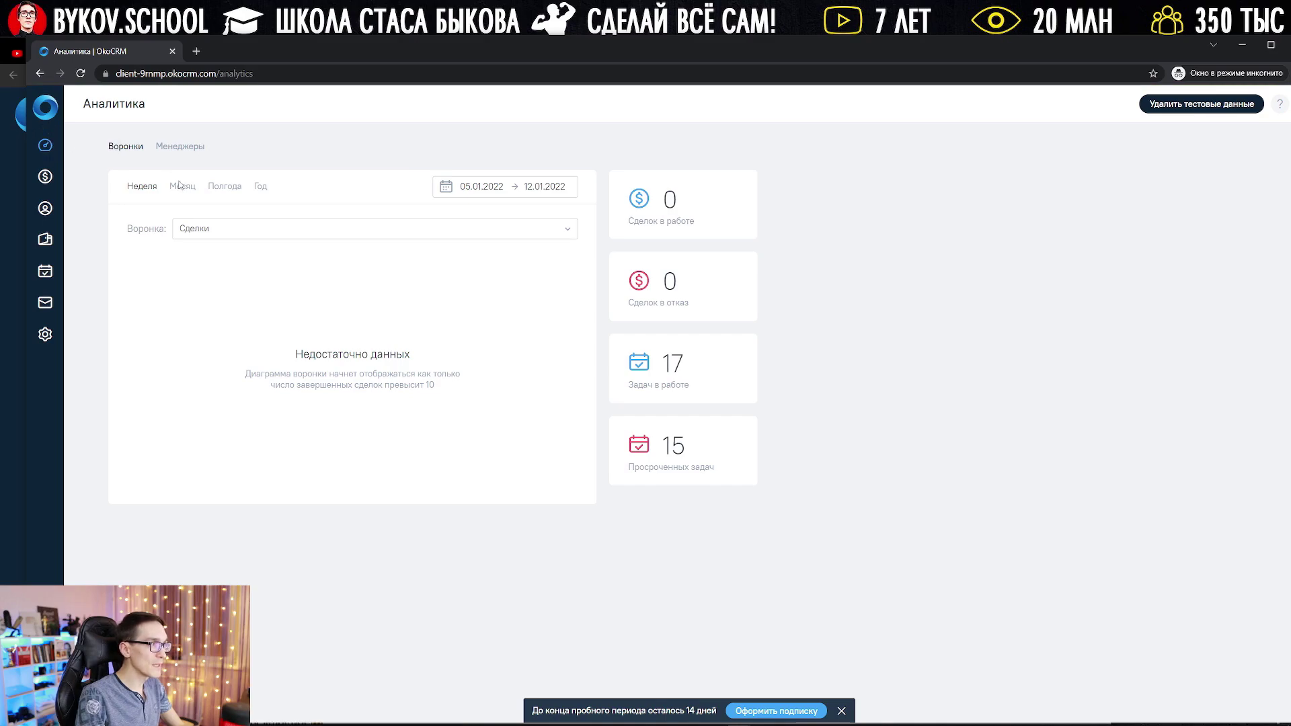
Step: Select the Сделки funnel and view the Менеджеры report for 05.01.2022–12.01.2022
left_click(227, 229)
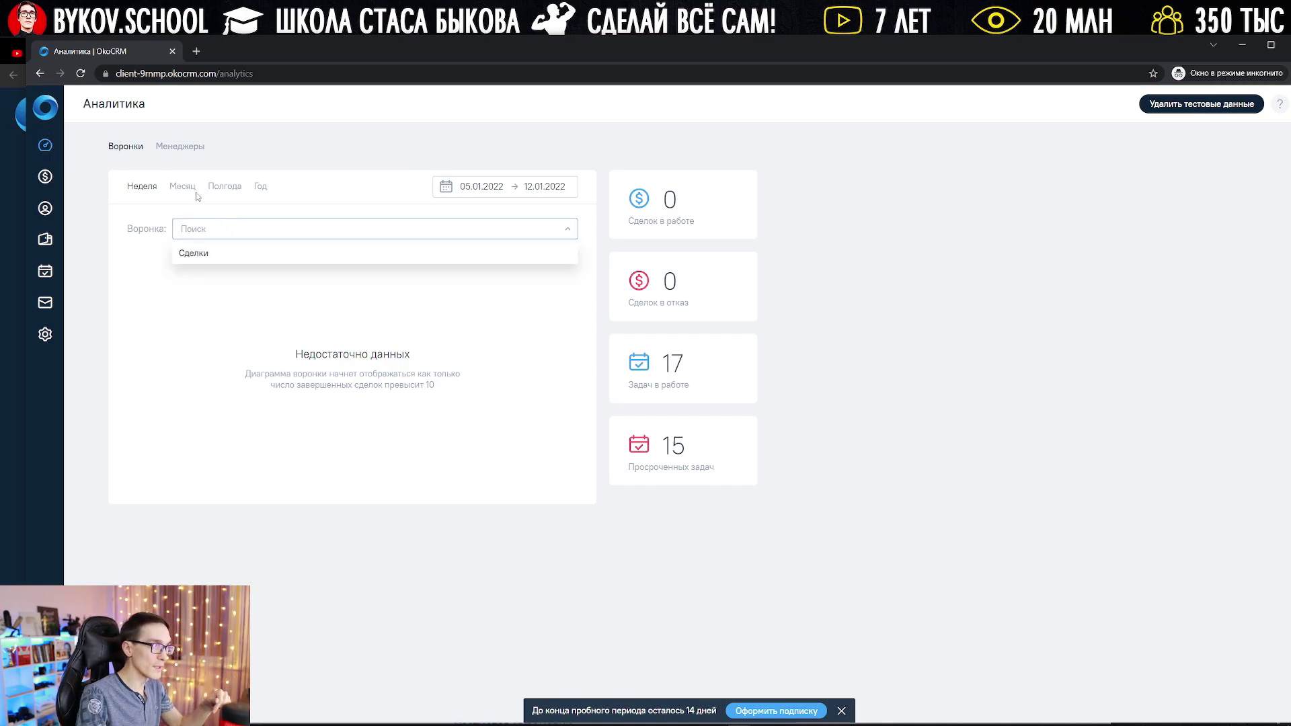
left_click(198, 253)
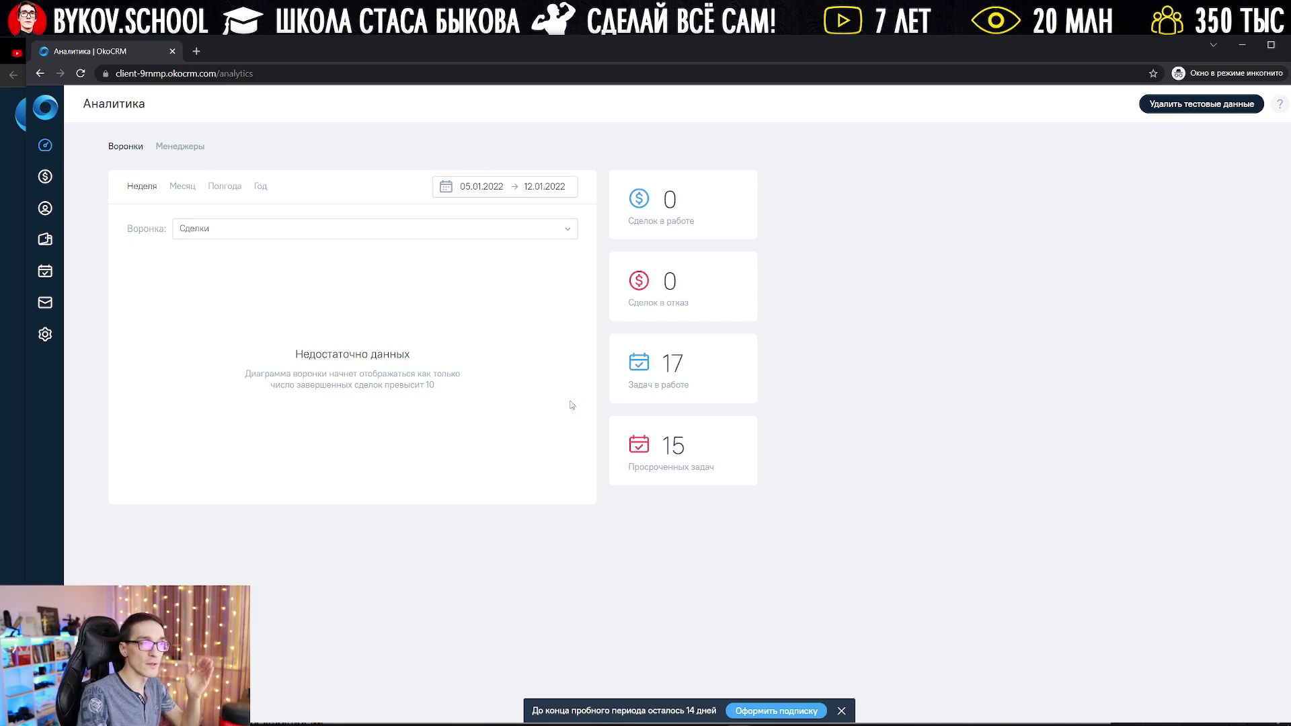
left_click(180, 146)
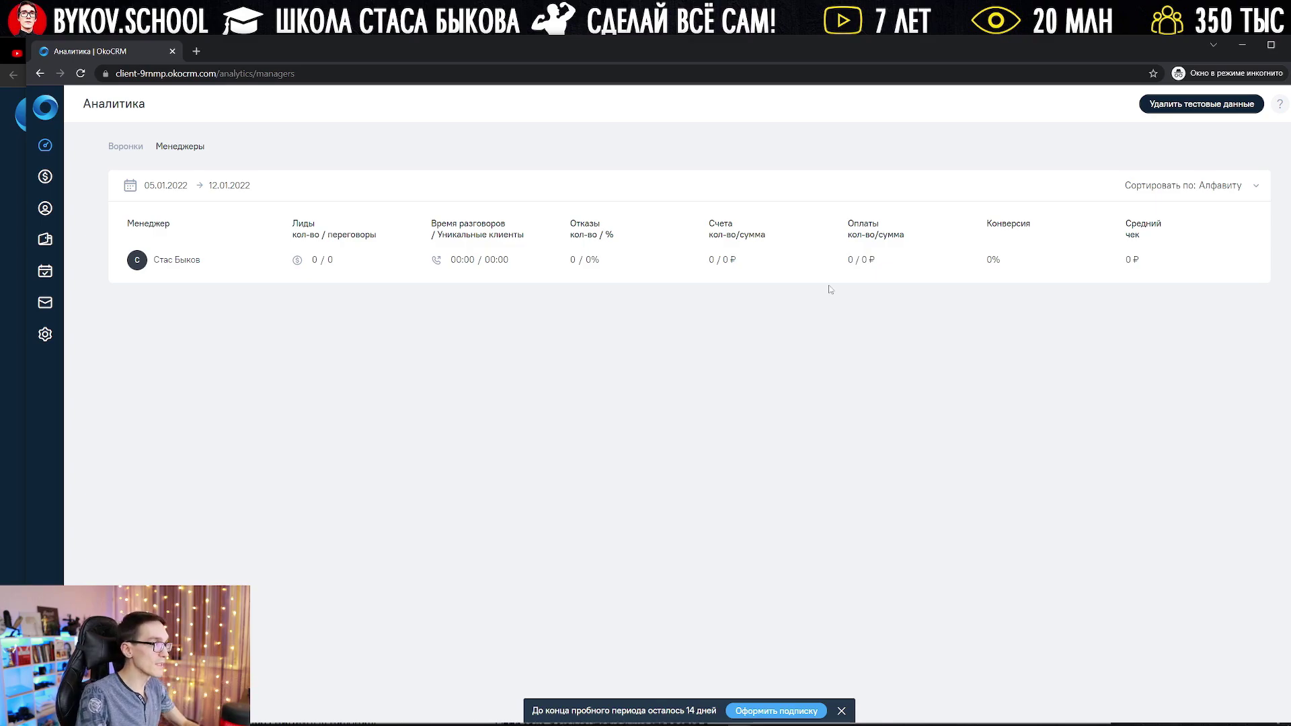
Step: Return to the Сделки board and open the ремонт видеокарты deal in Счет оплачен, scrolling its feed
left_click(47, 177)
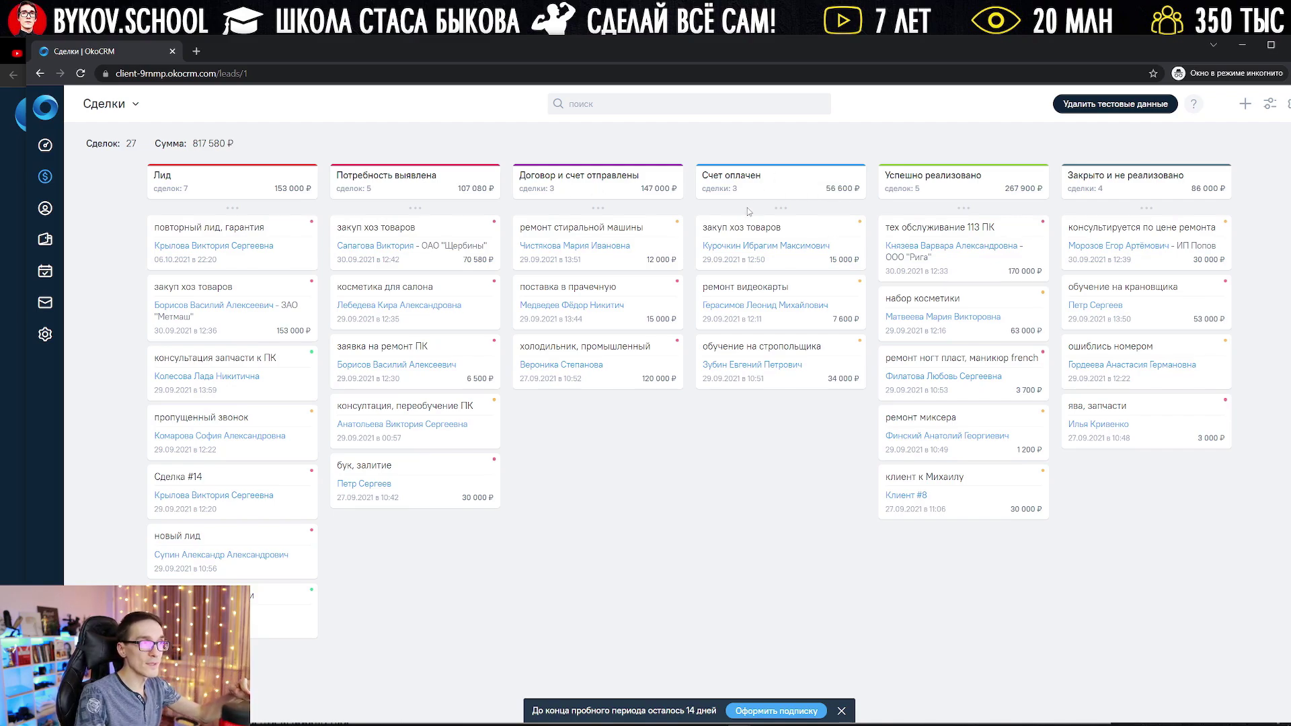
left_click(759, 296)
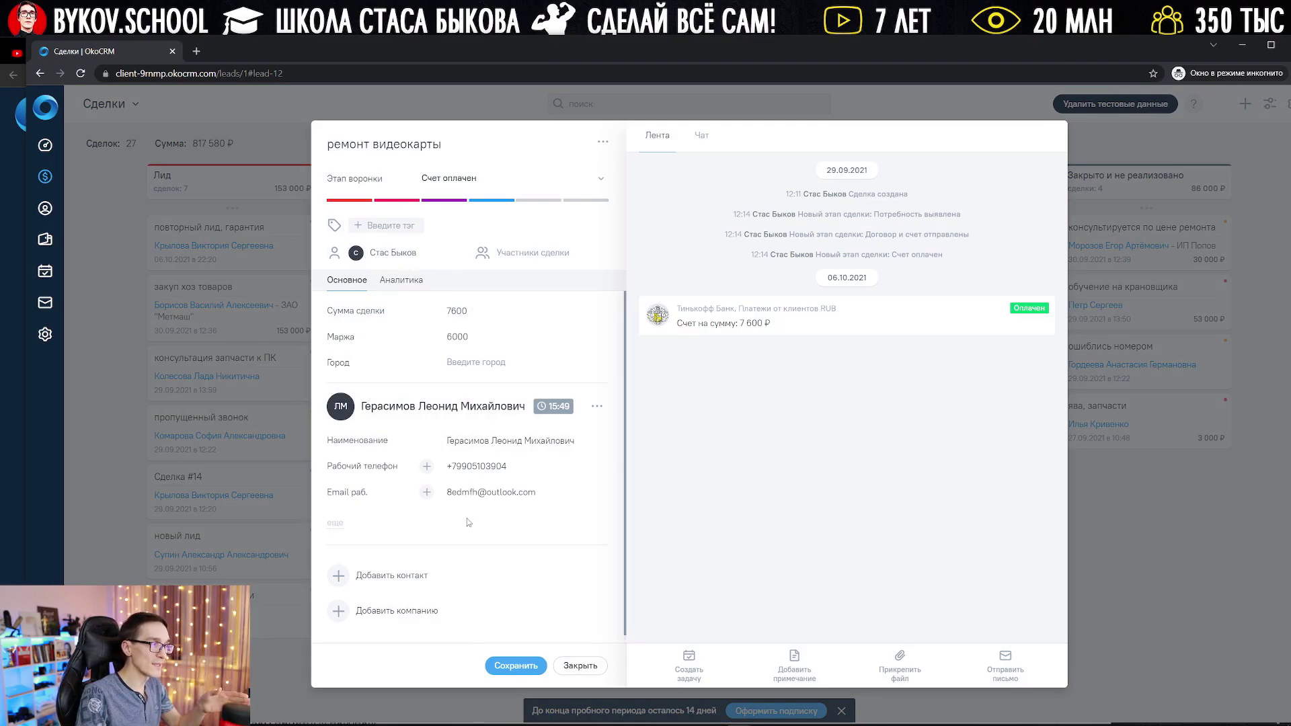
scroll(469, 531, "down", 1)
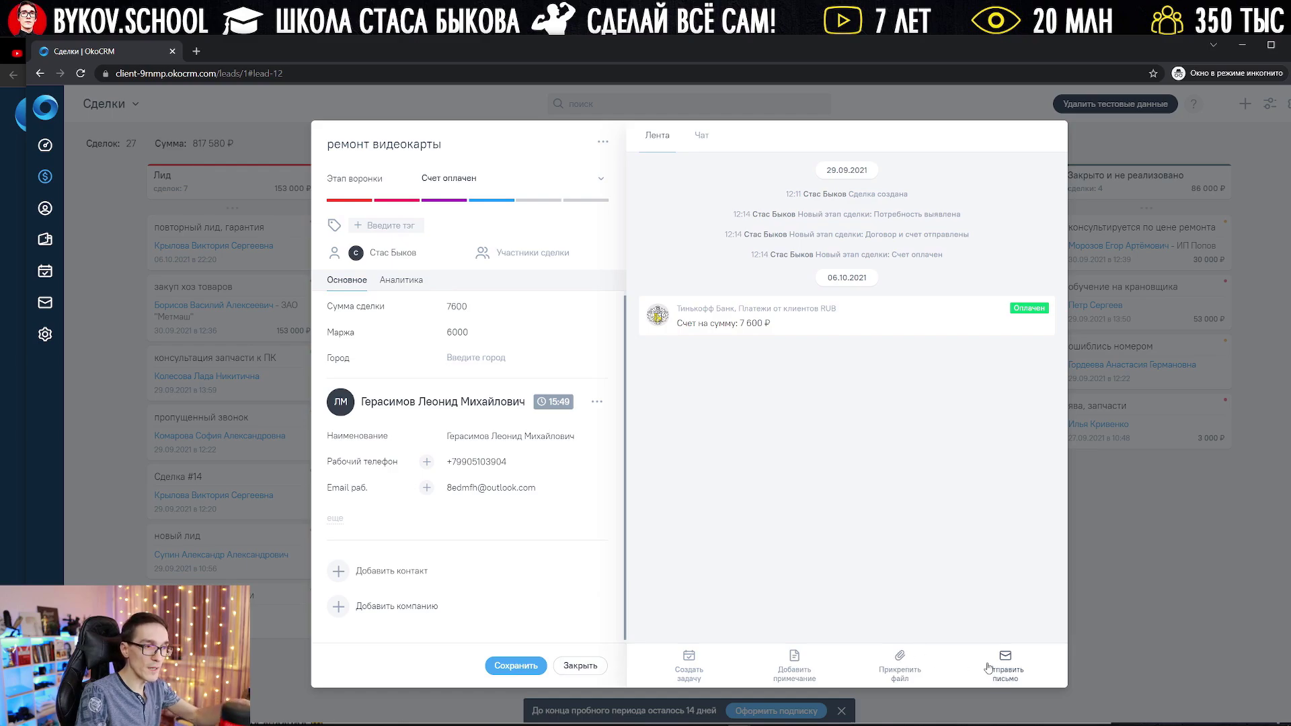
Step: Add a Связаться с клиентом task due 18:53 reading 'Привет!', then close the deal
left_click(693, 137)
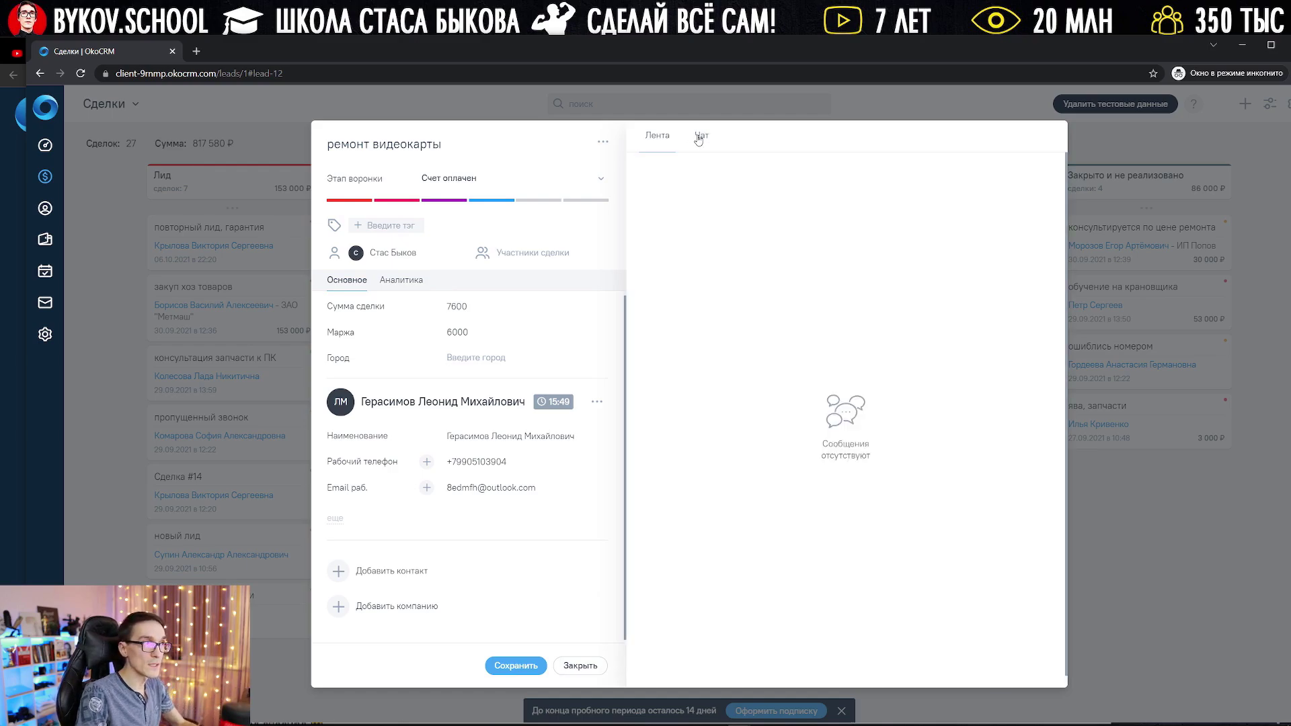
left_click(656, 136)
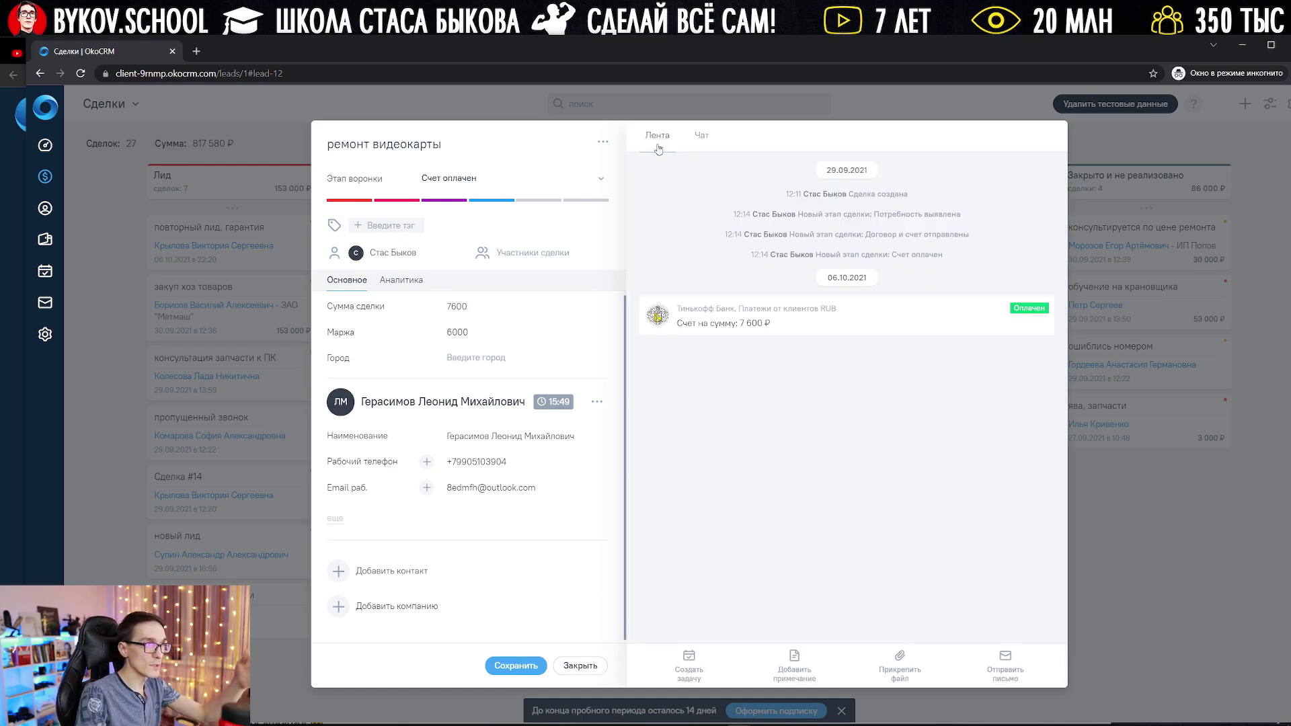
left_click(688, 664)
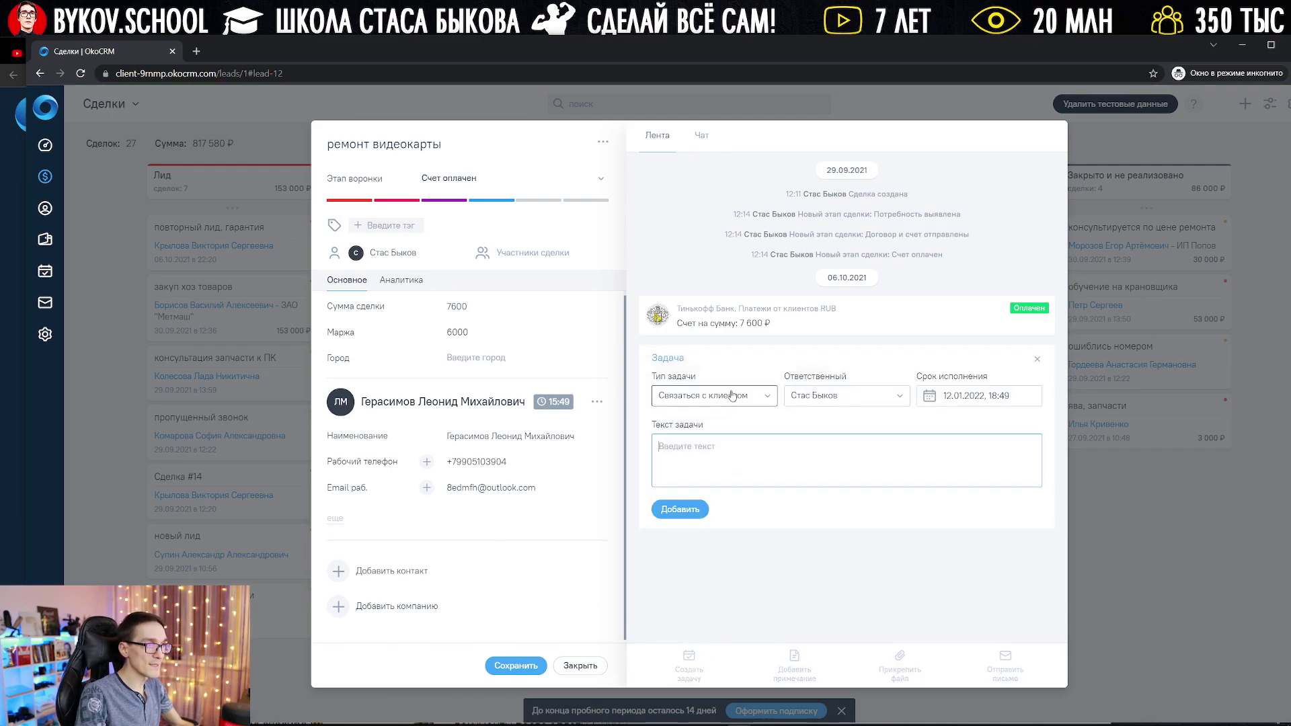
left_click(743, 395)
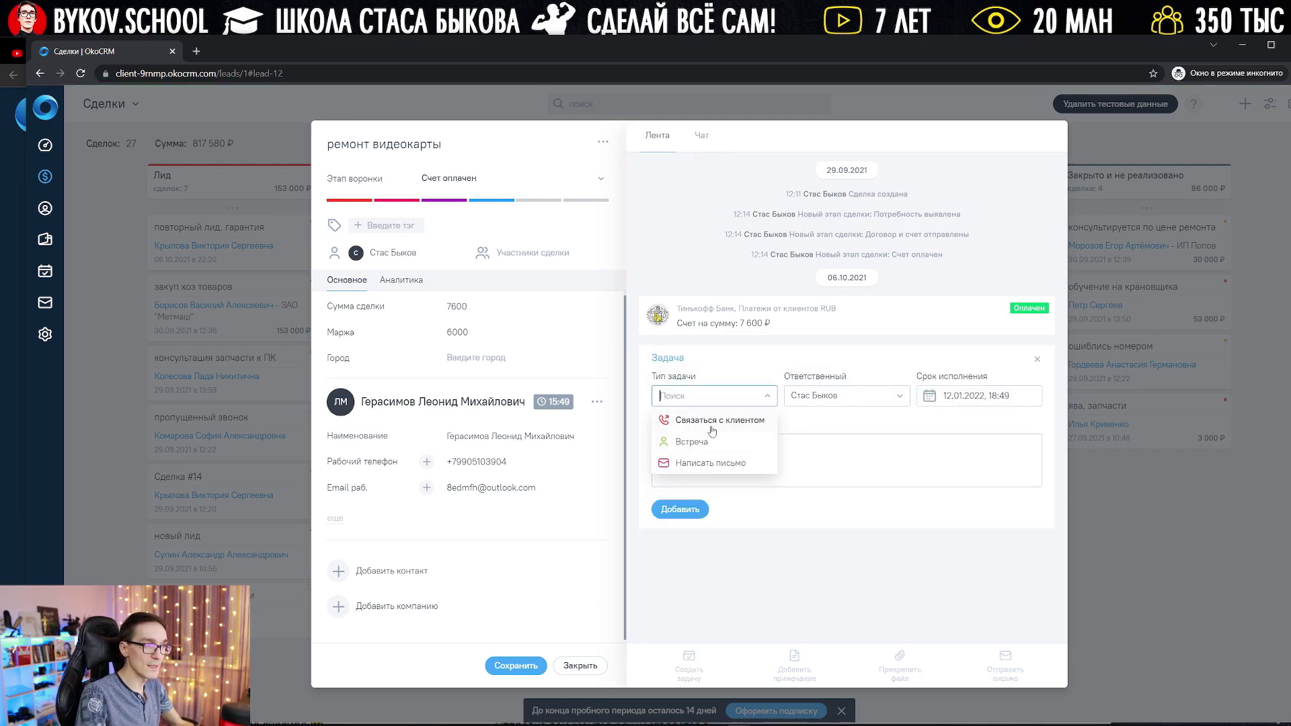
left_click(714, 420)
left_click(1006, 397)
double_click(1005, 396)
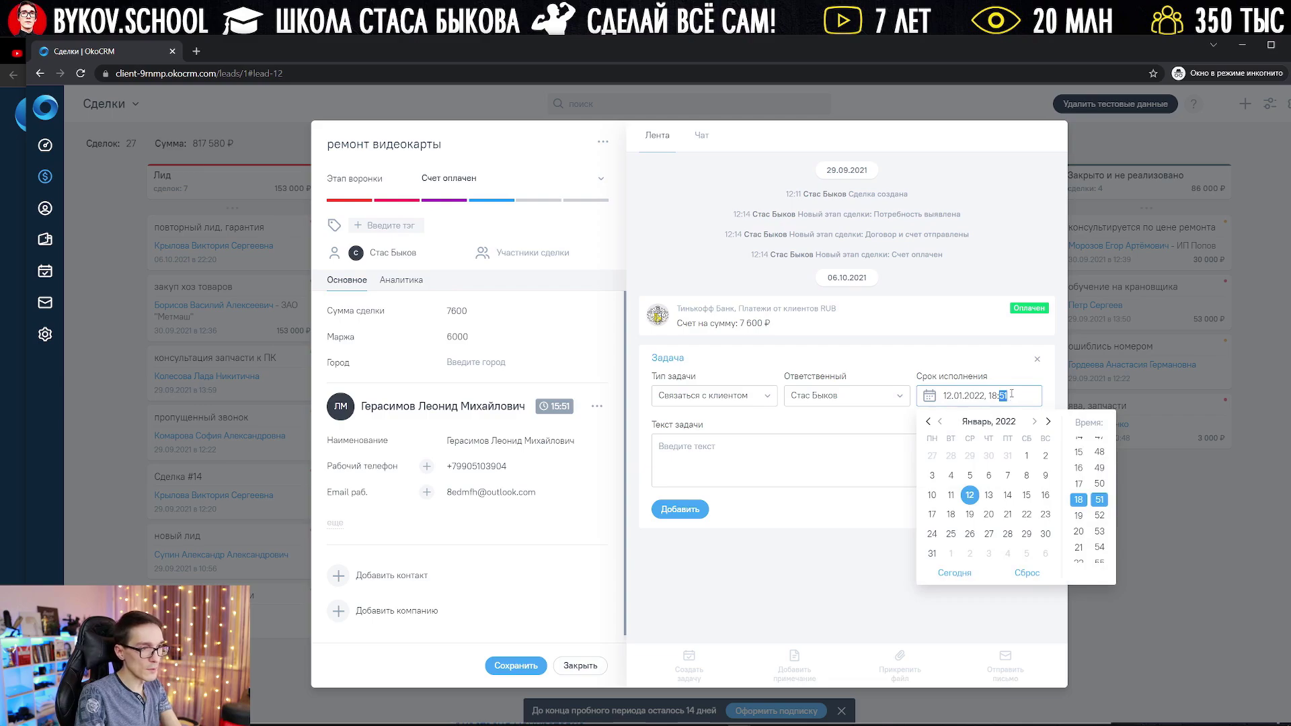
type("5")
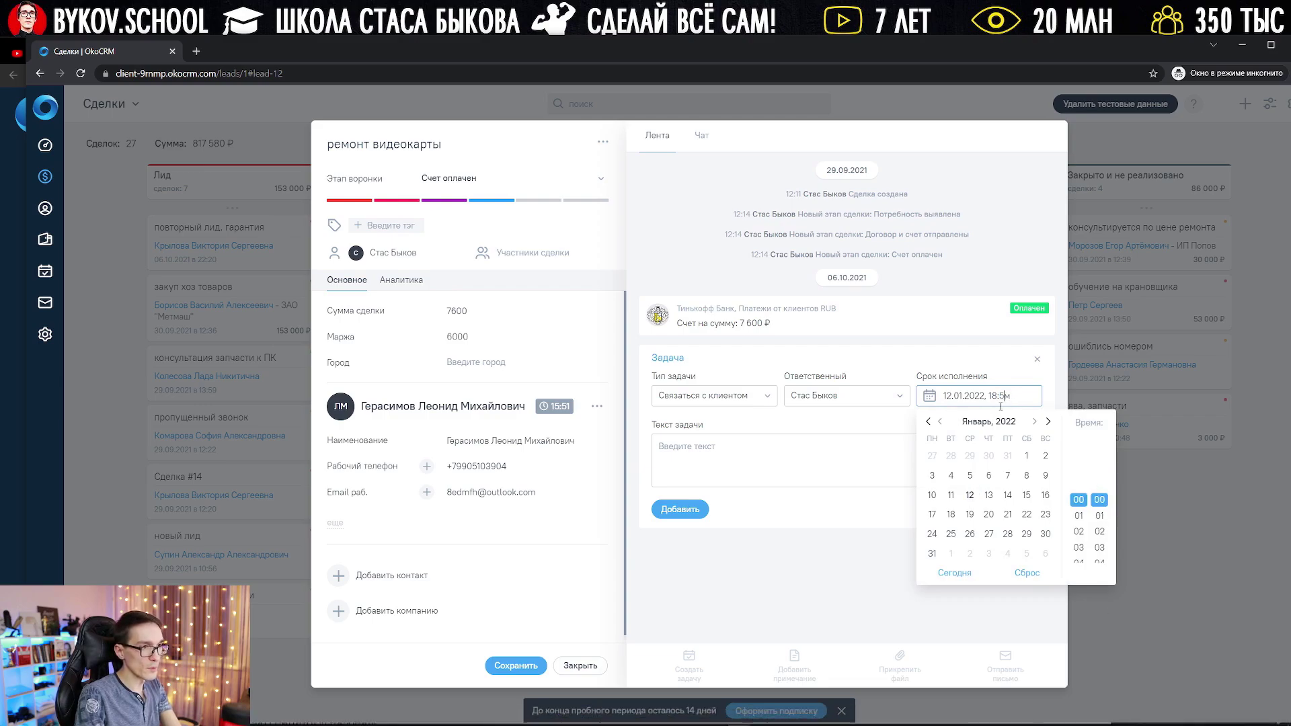
type("3")
left_click(871, 448)
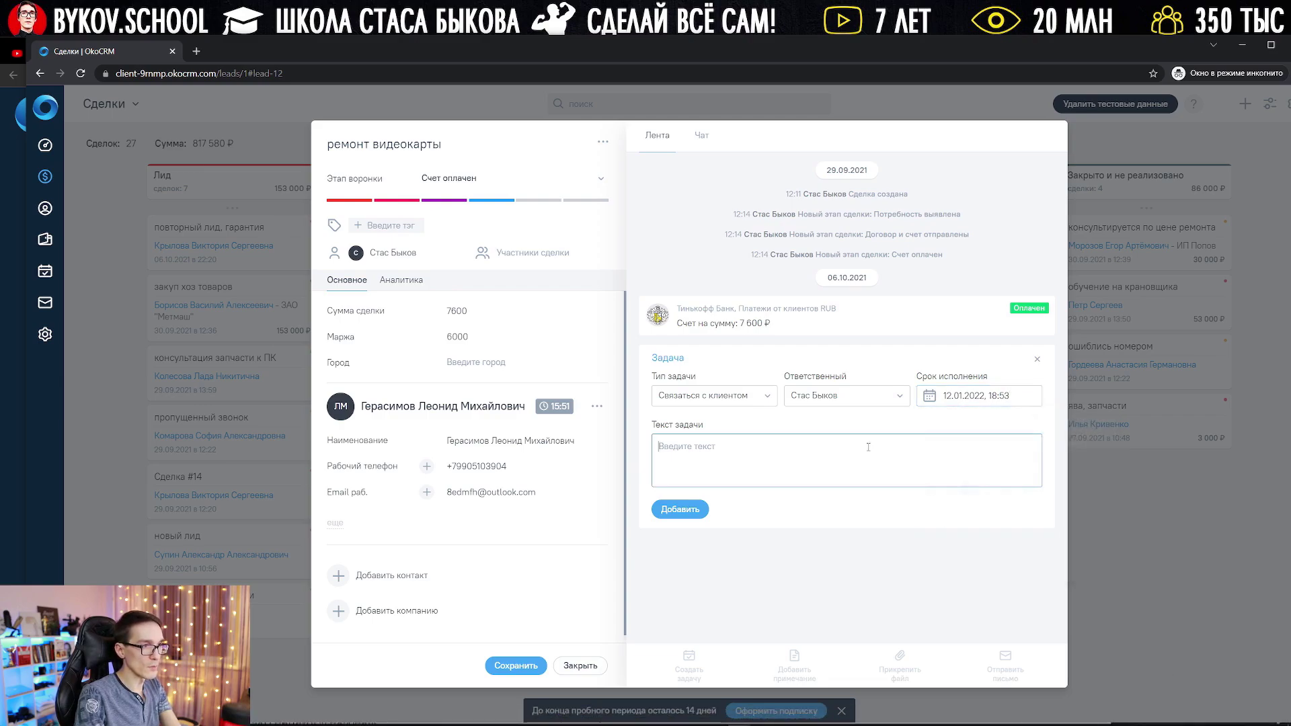
type("Привет!")
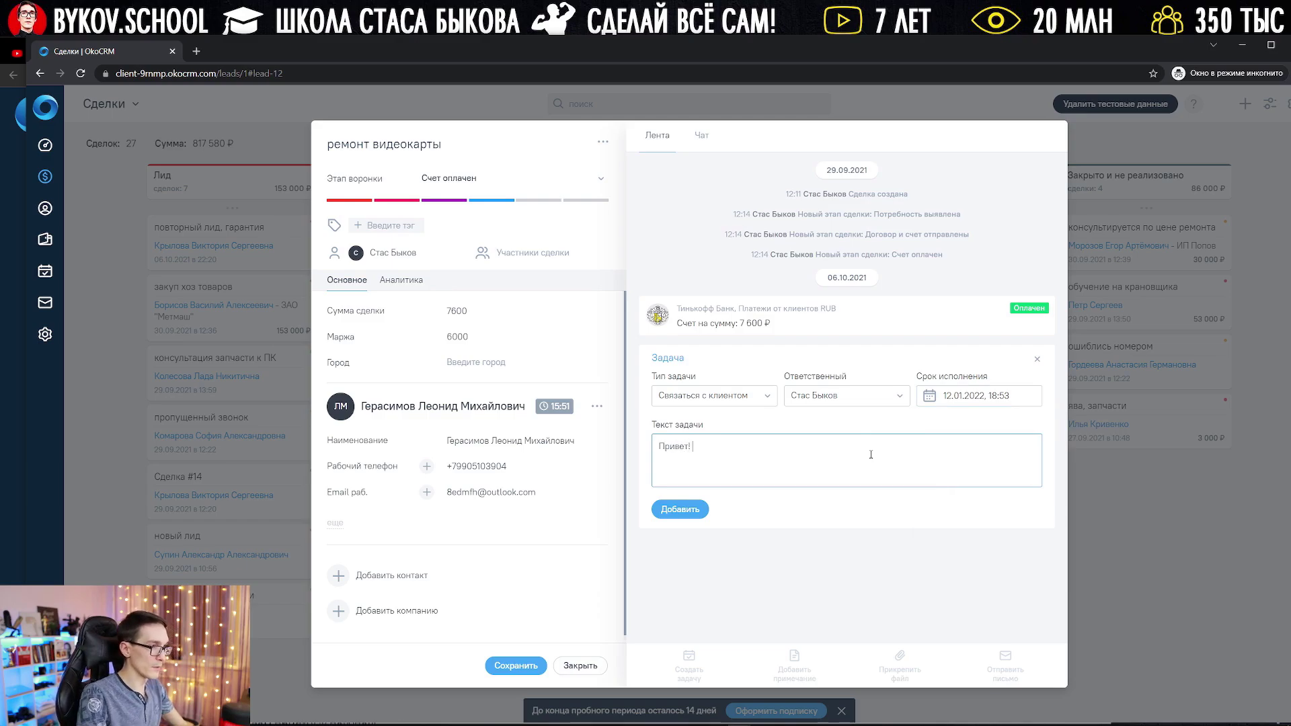
left_click(691, 509)
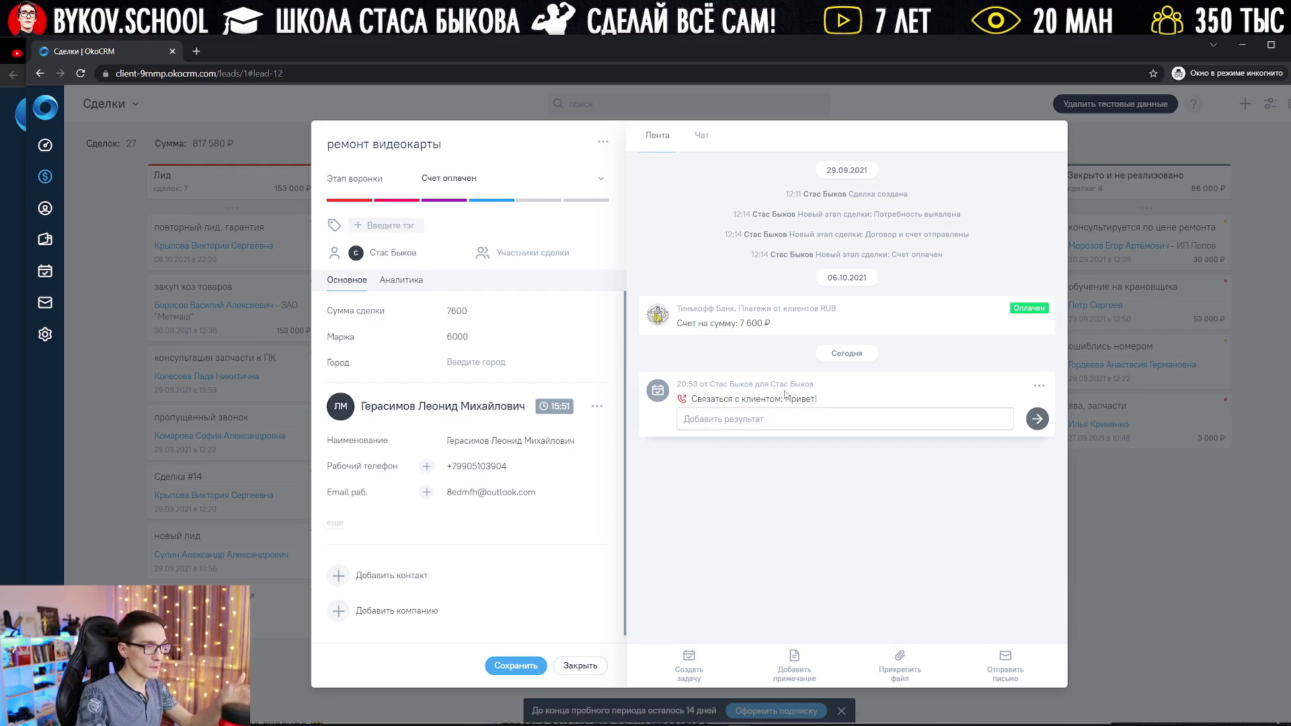
left_click(142, 200)
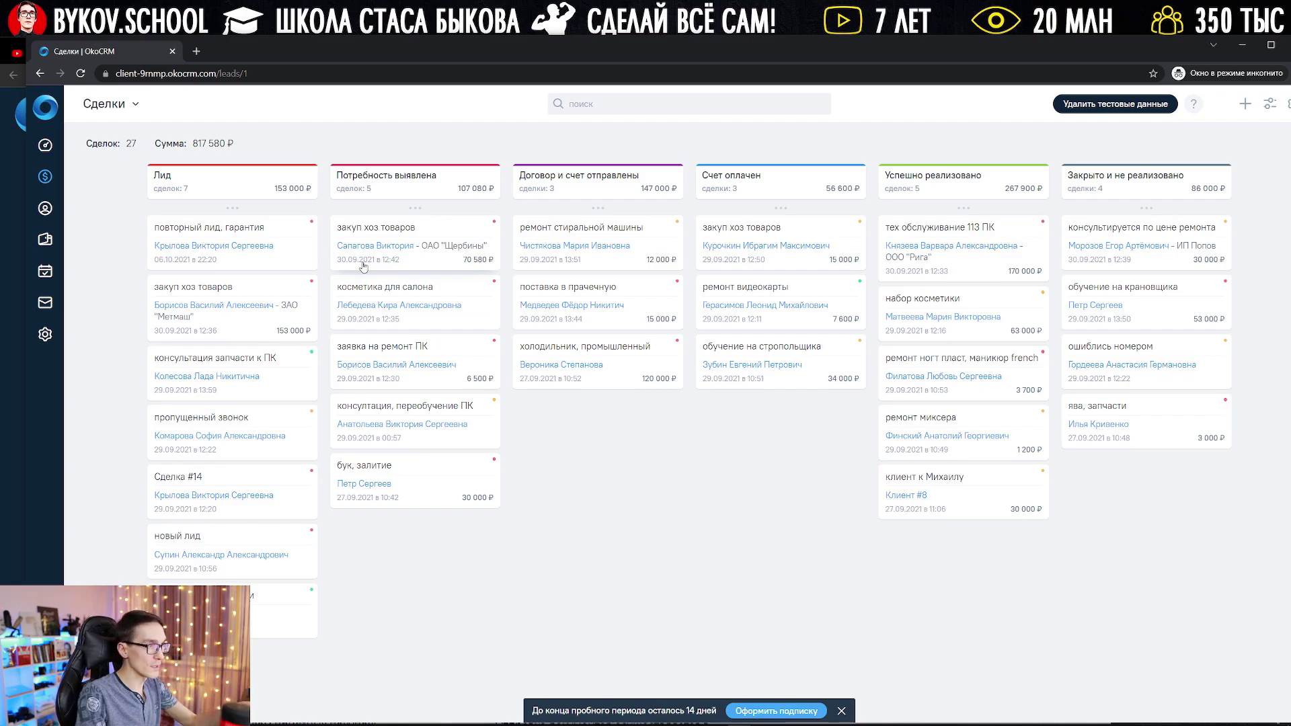
Step: Review a contact's feed, chat and note box, close it, and go to the Счет payments page
left_click(45, 209)
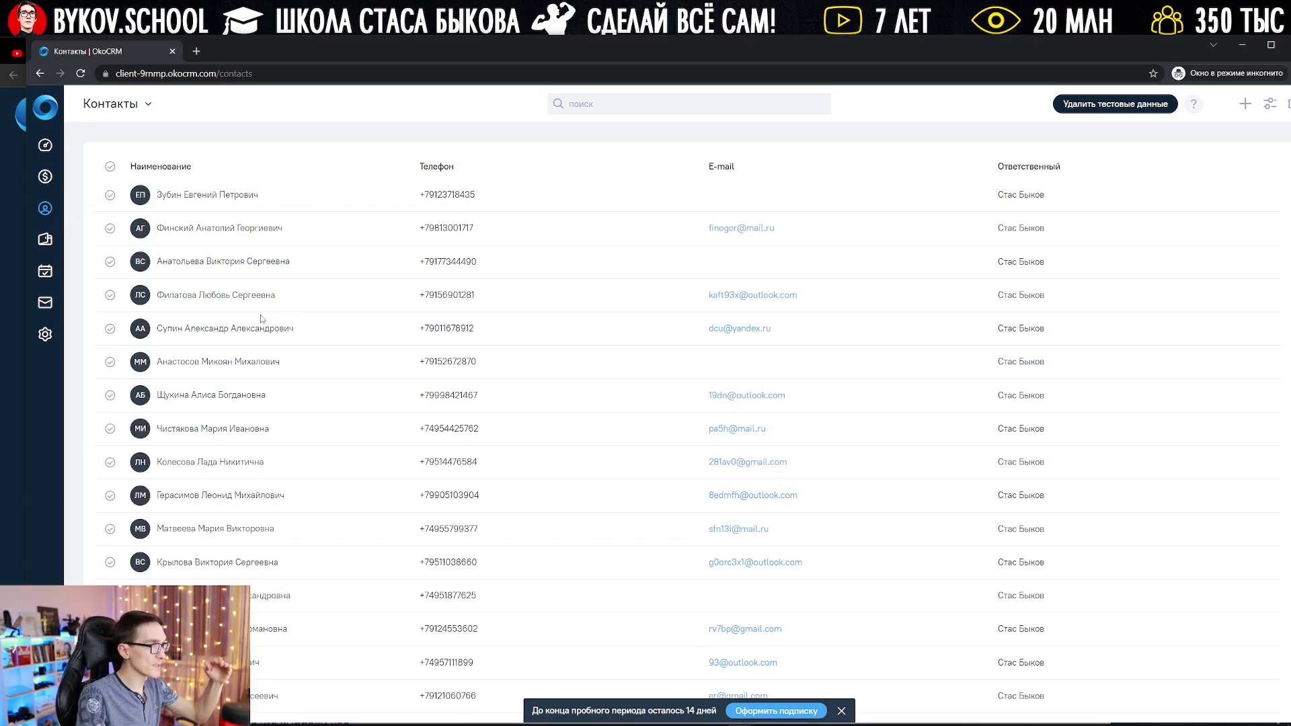
left_click(259, 372)
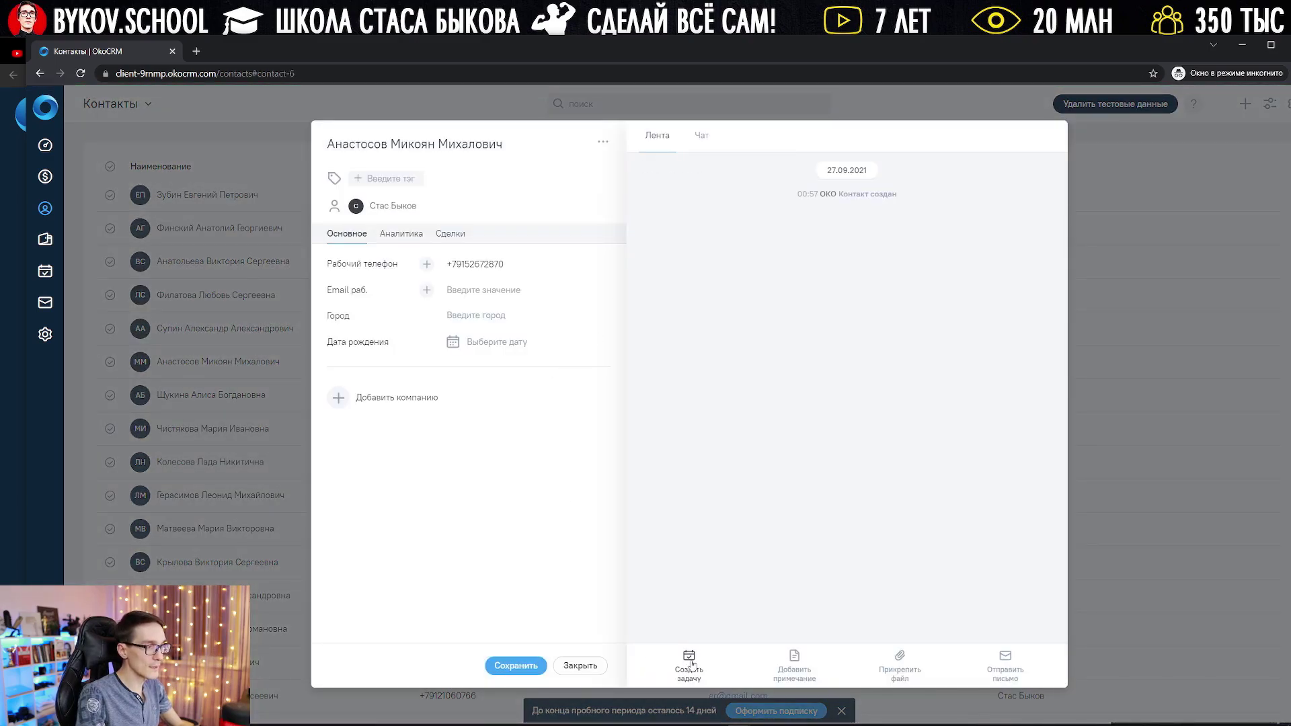
left_click(700, 136)
left_click(669, 136)
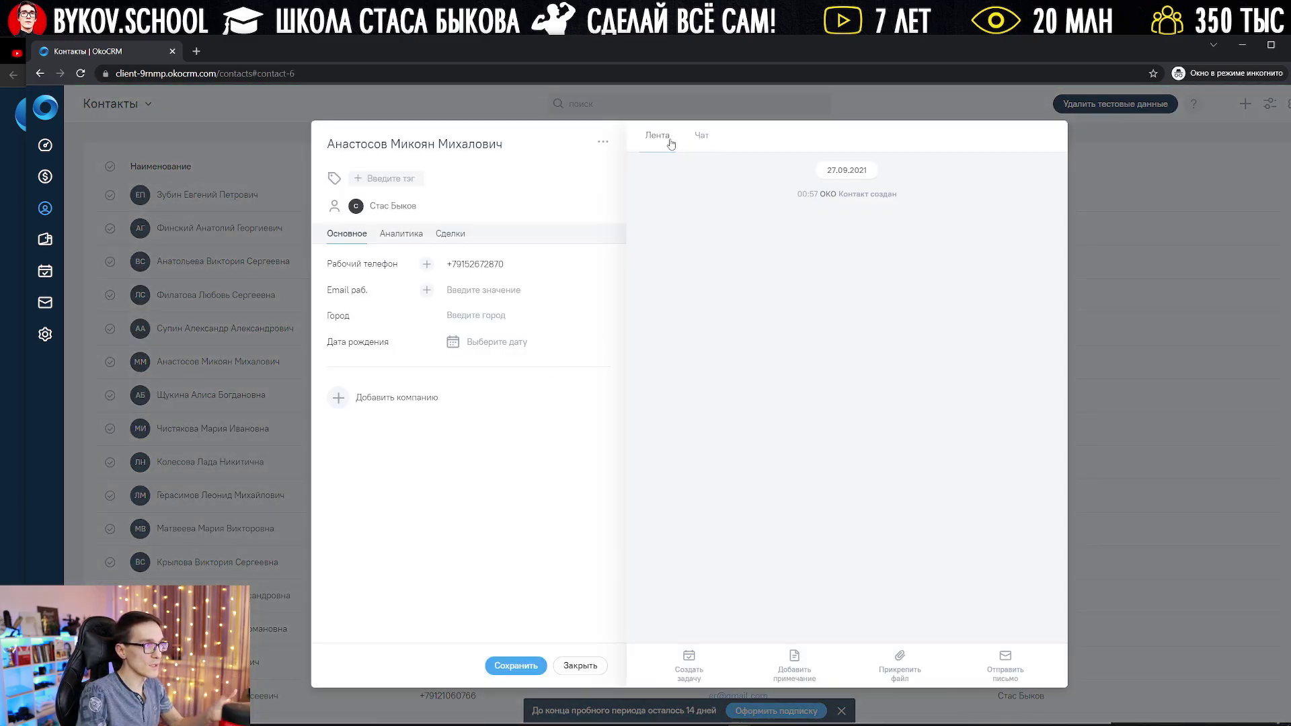
left_click(804, 655)
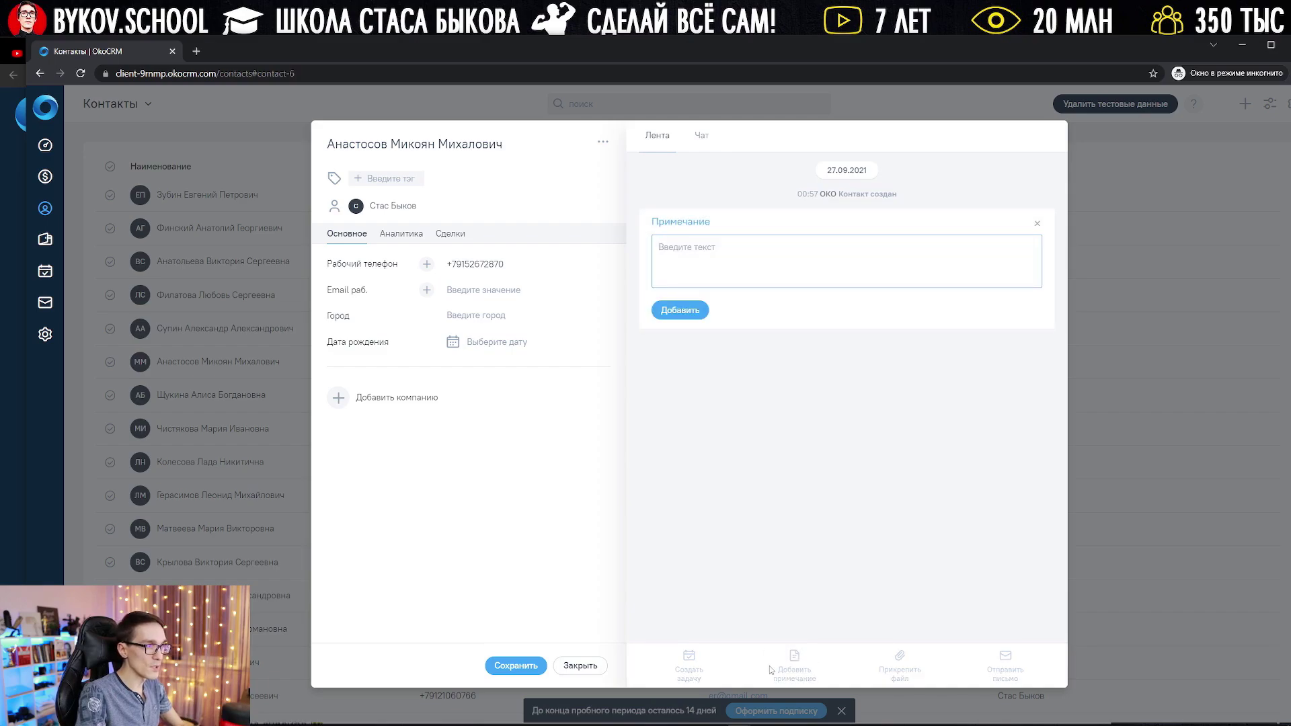
left_click(689, 660)
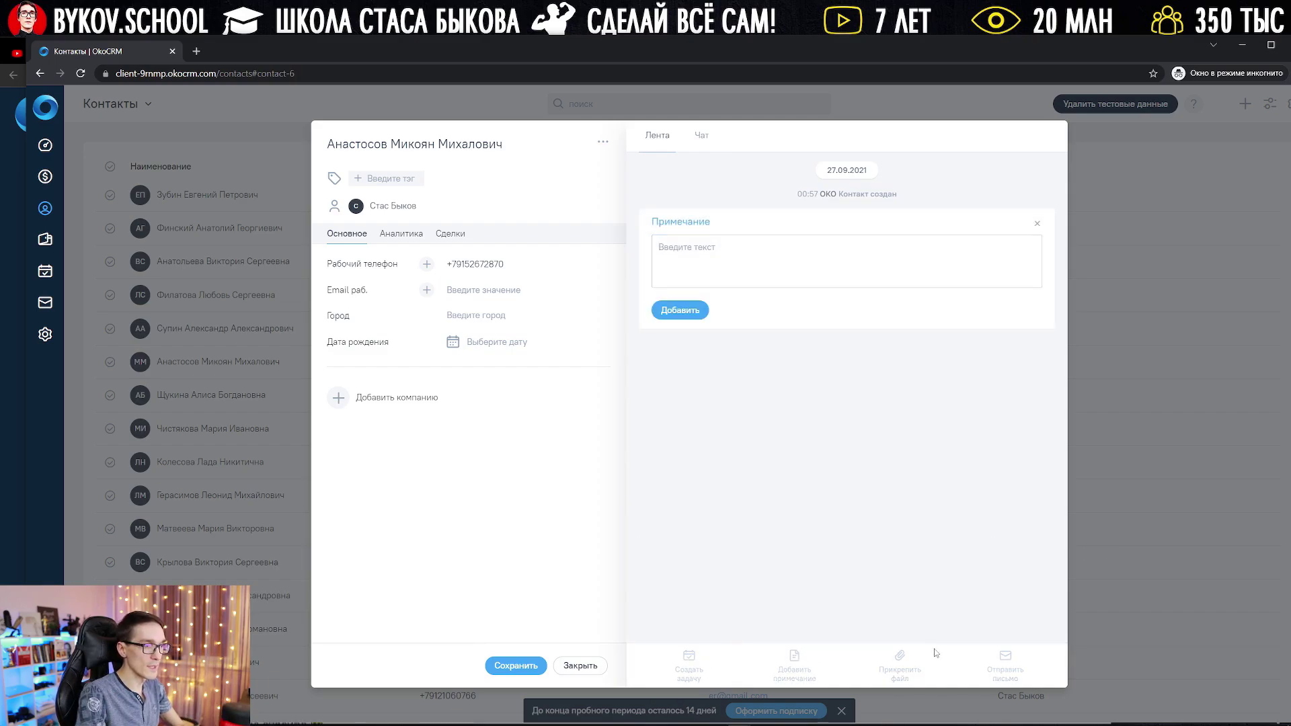
left_click(1167, 474)
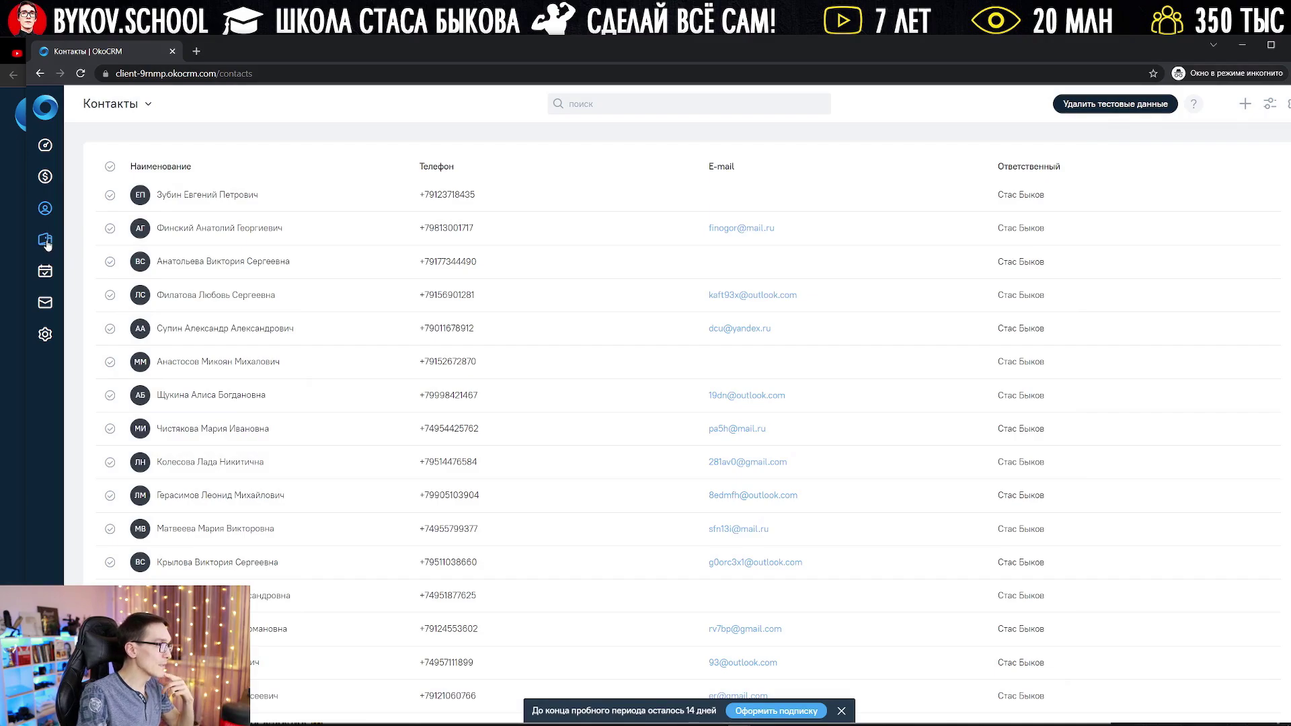
left_click(45, 241)
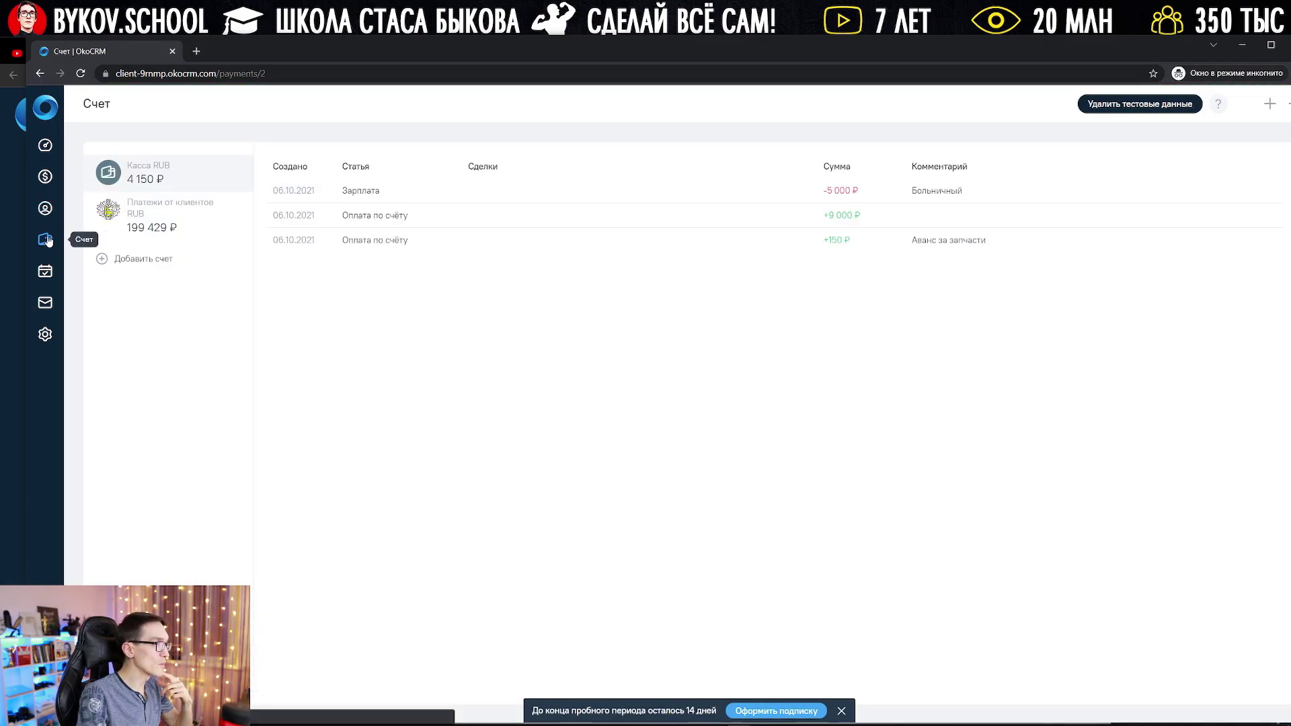
Step: In Касса RUB, start a new Оплата по счёту income of 5000 ₽
left_click(174, 228)
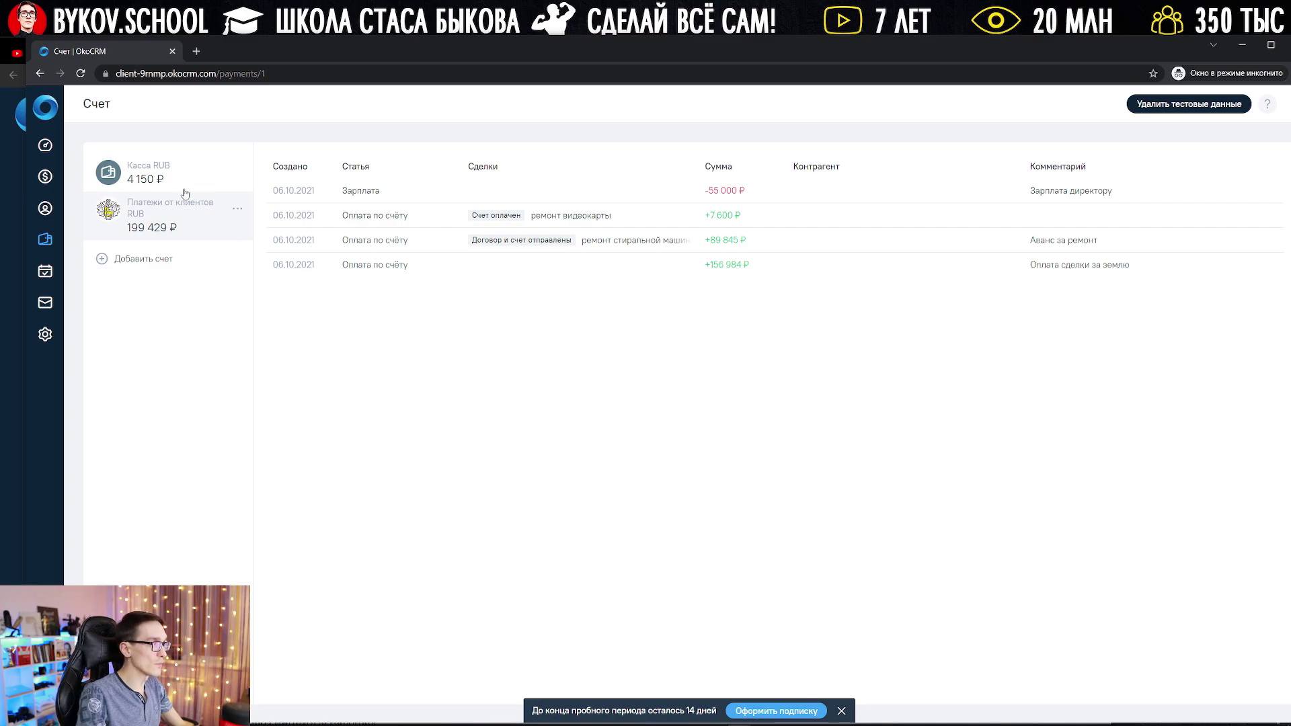
left_click(147, 181)
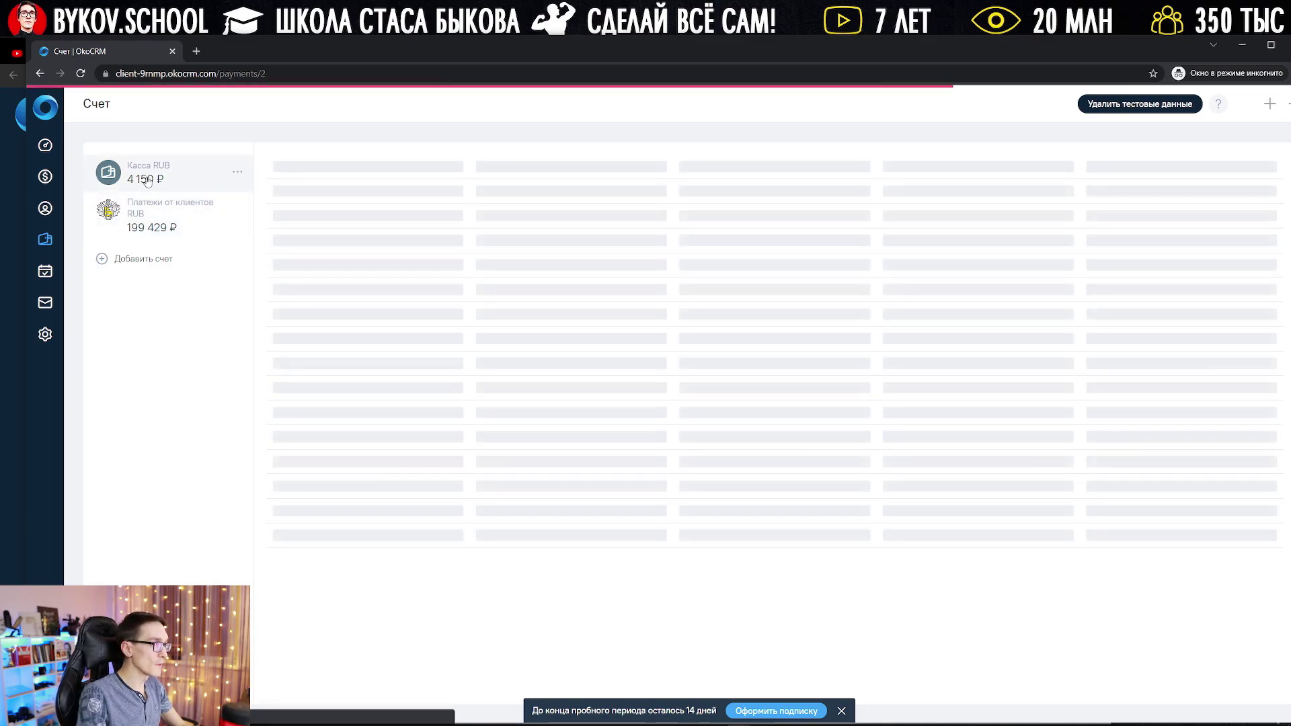
left_click(1271, 105)
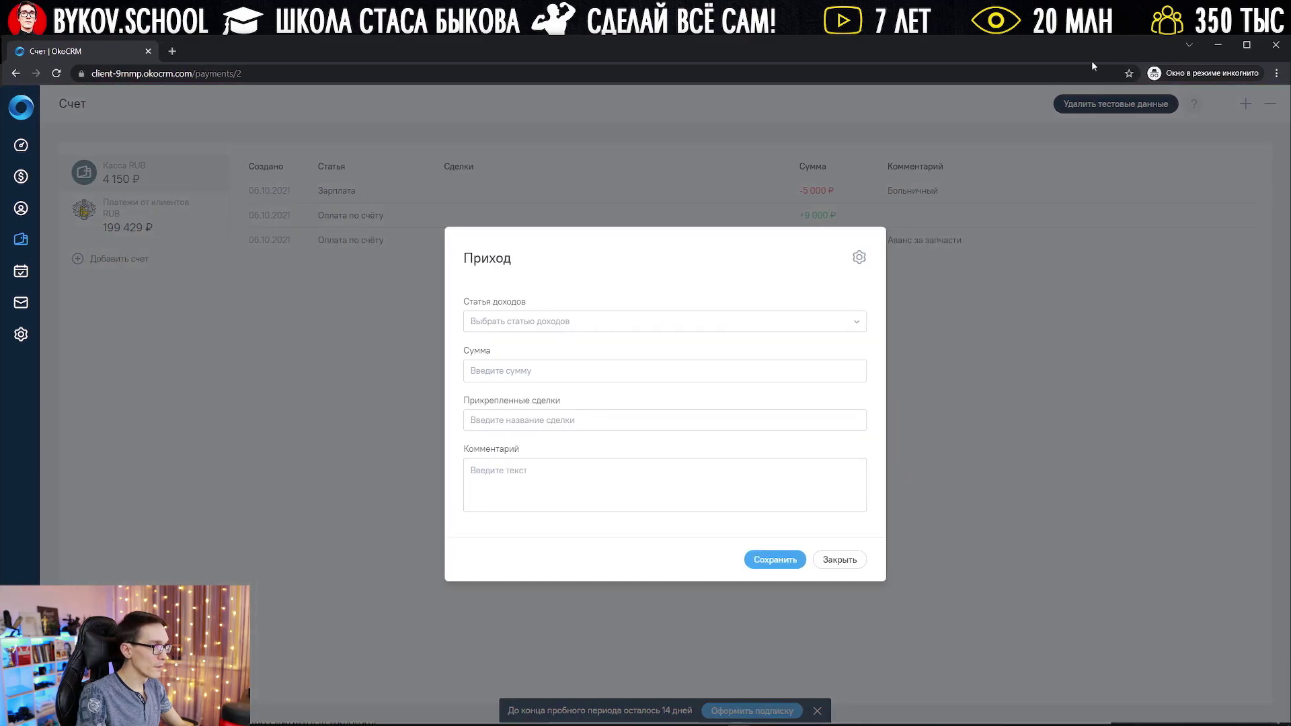
left_click(557, 322)
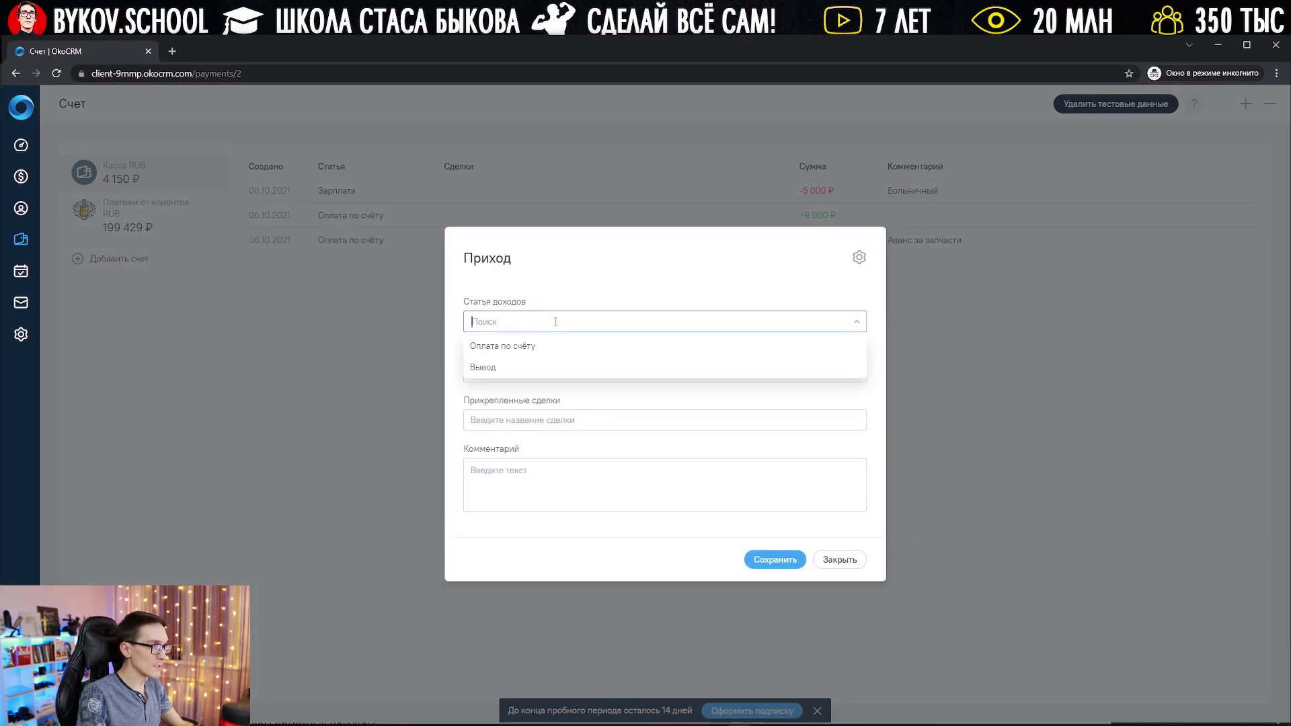
left_click(516, 349)
left_click(527, 379)
type("5000")
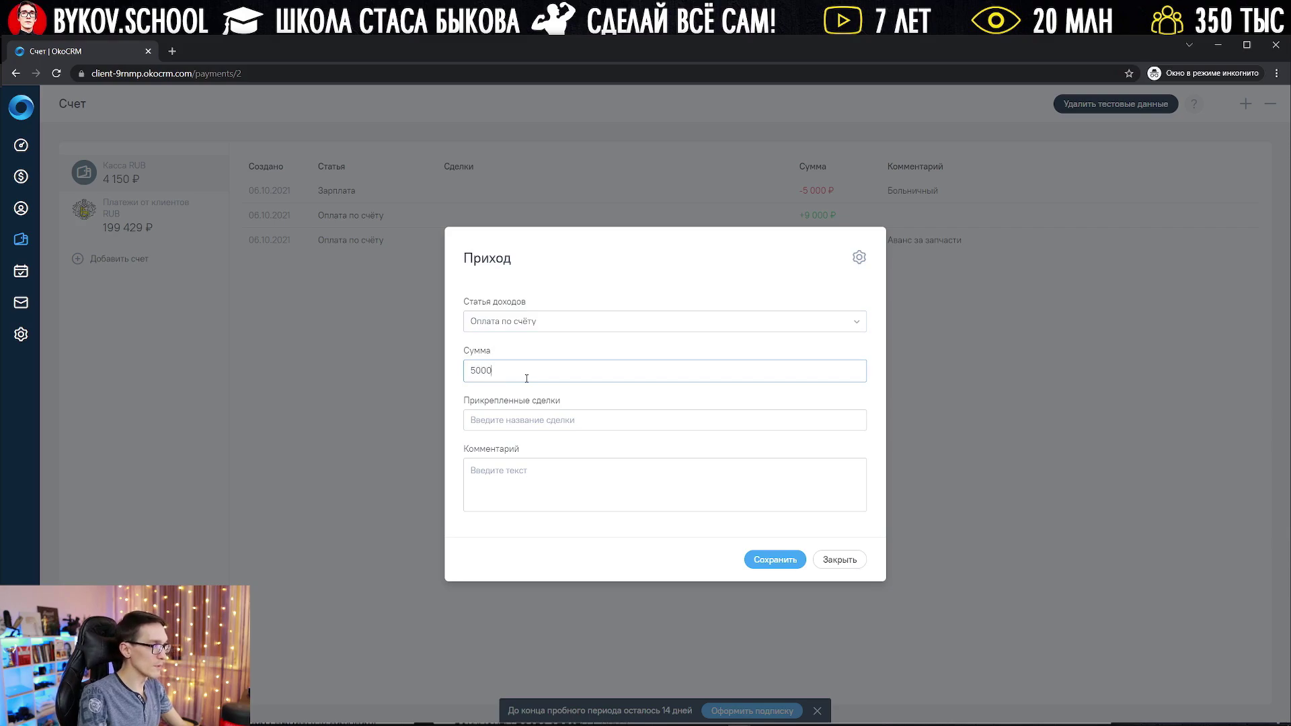
Step: Attach the ремонт видеокарты deal and comment 123, save it, then view Платежи от клиентов
left_click(549, 419)
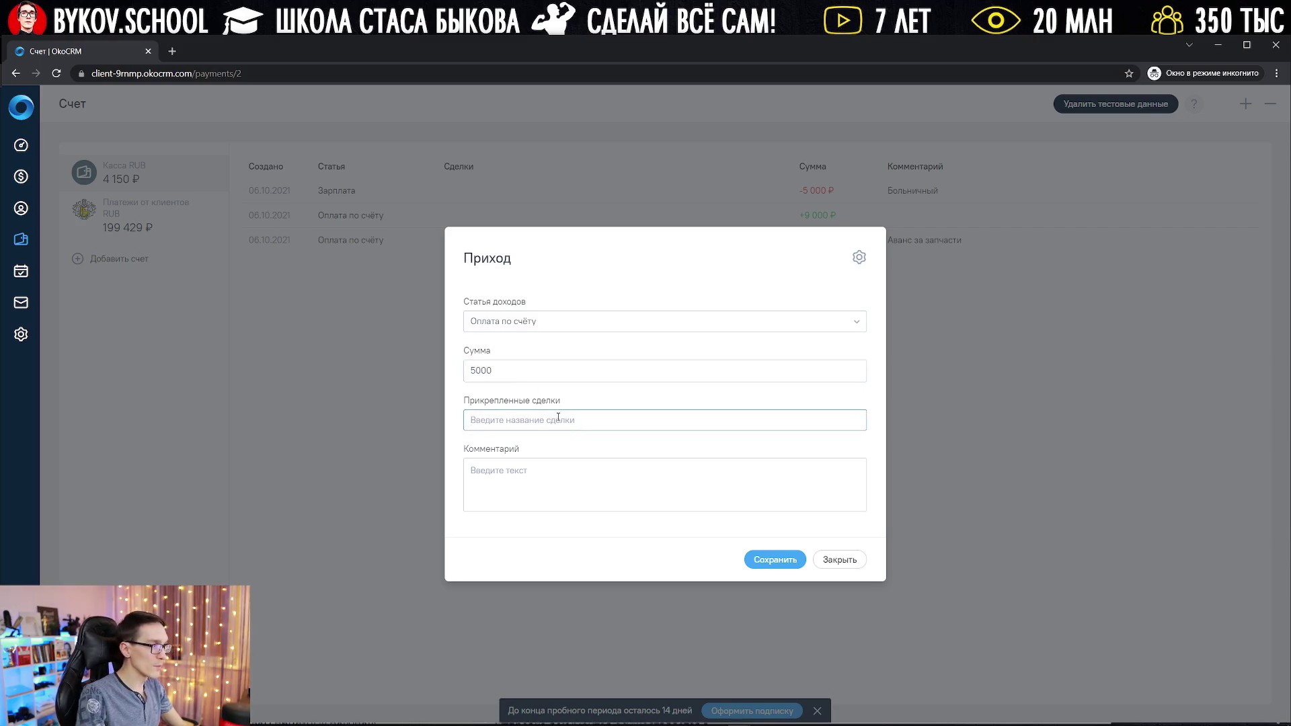
type("виде")
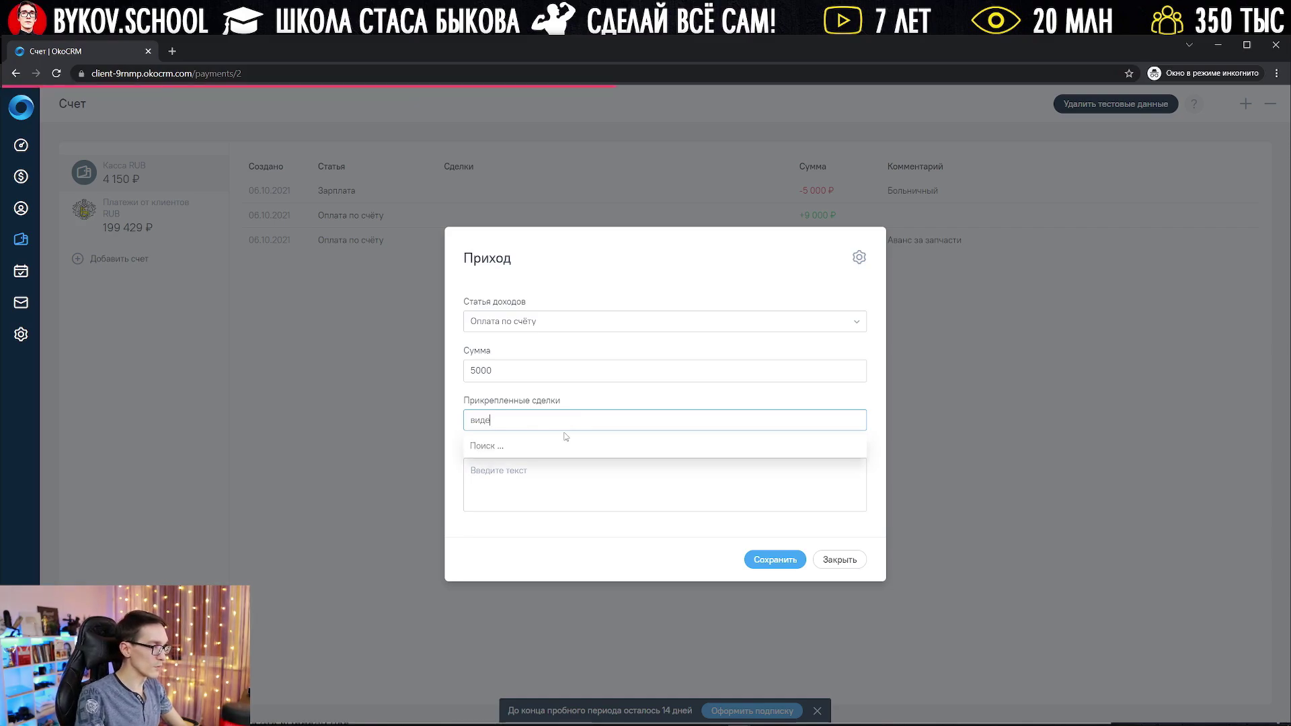
left_click(554, 446)
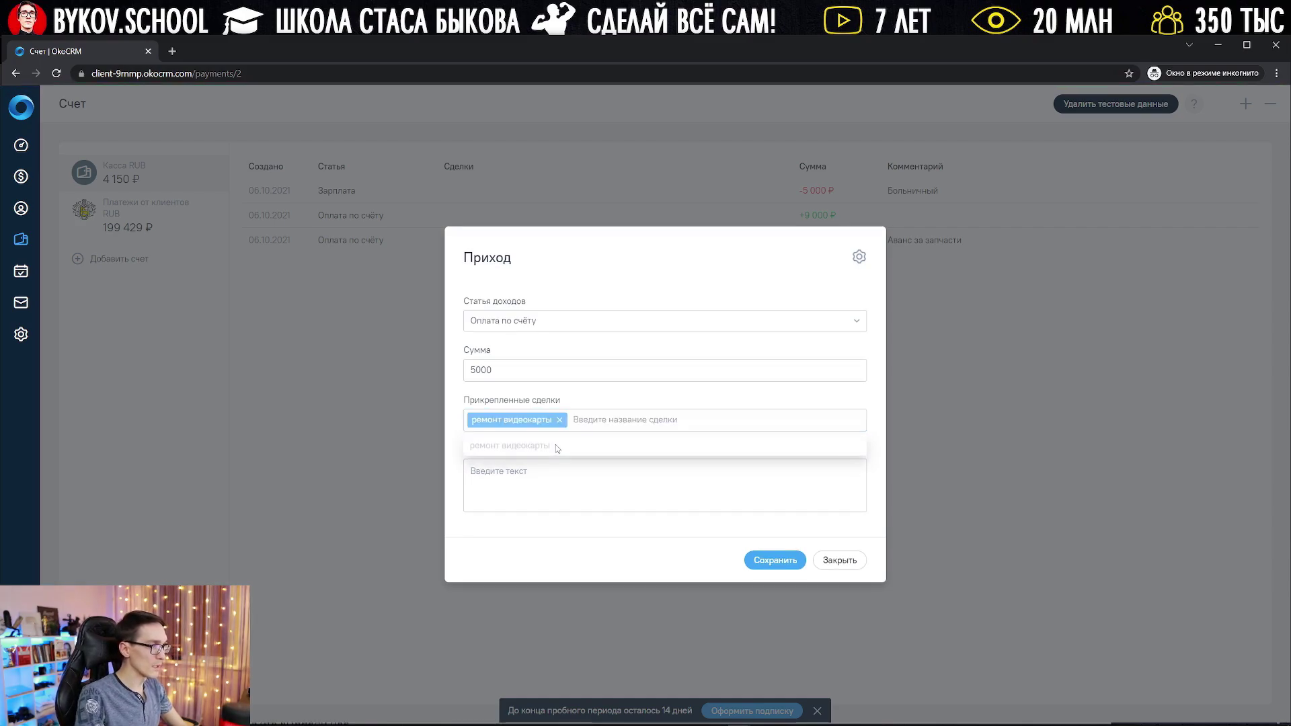
left_click(601, 487)
type("123")
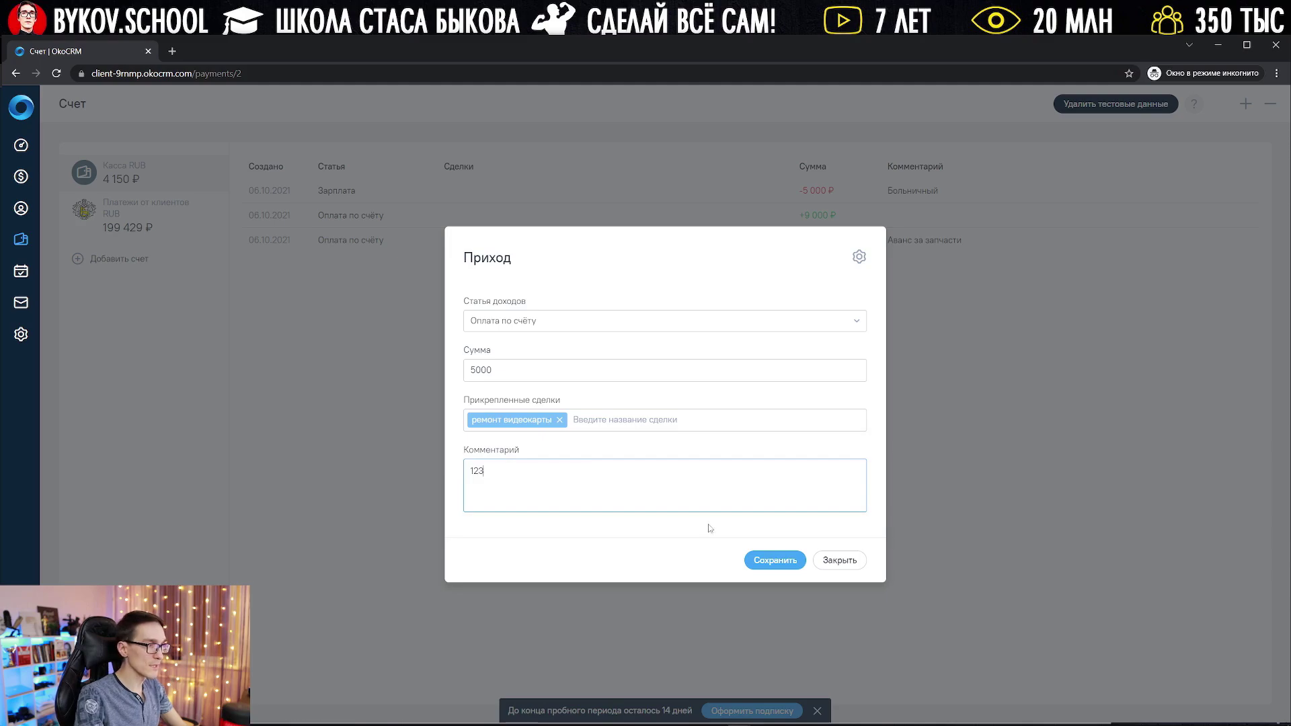
left_click(774, 560)
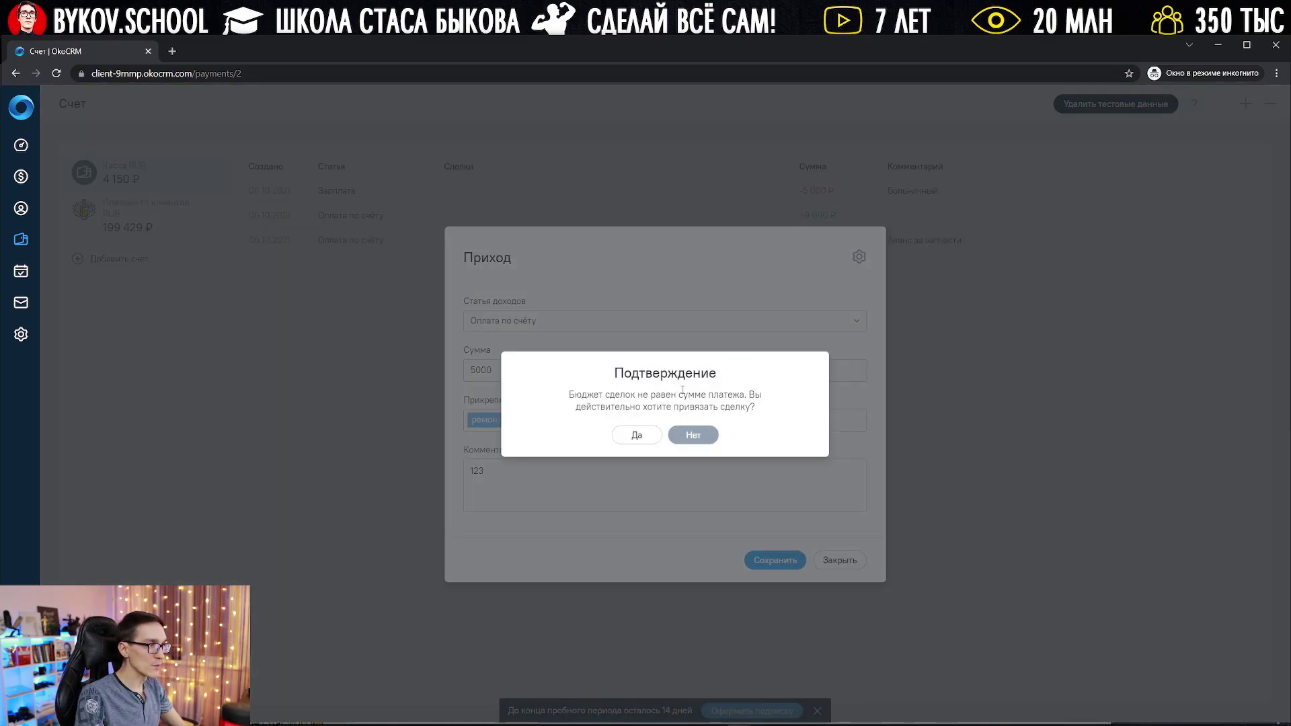
left_click(635, 436)
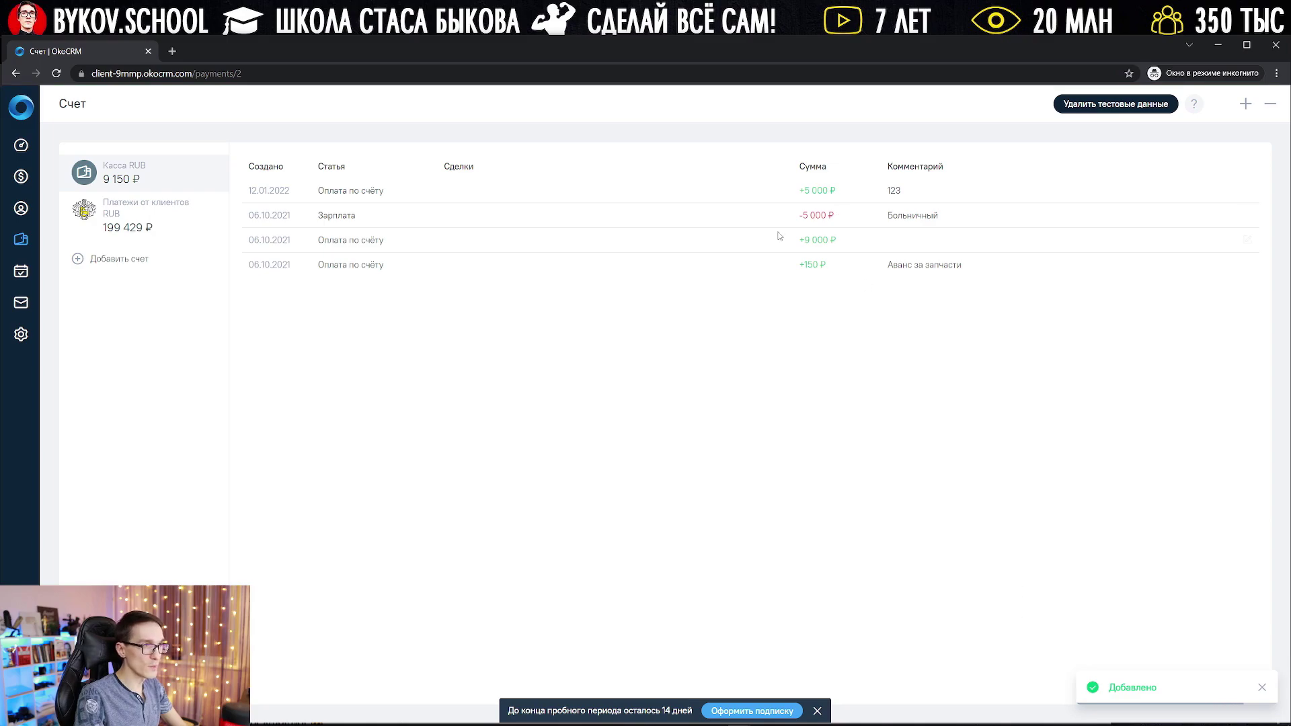
left_click(135, 206)
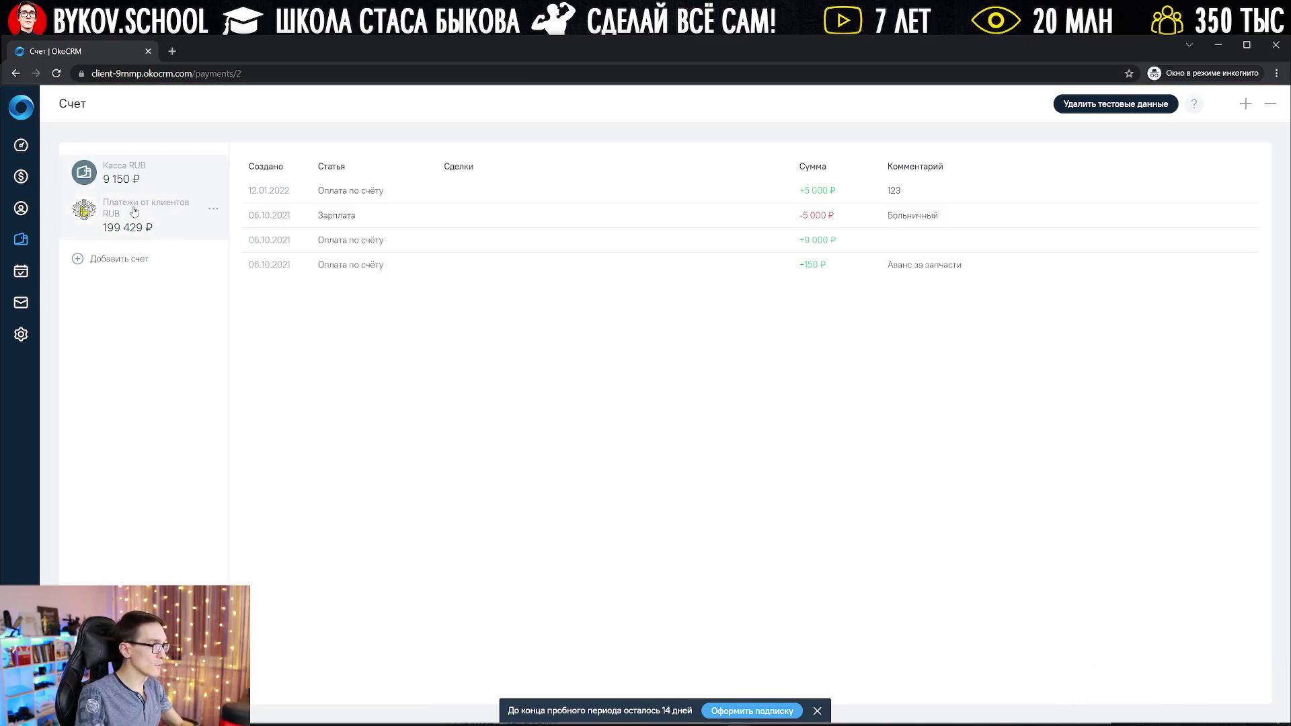
left_click(135, 209)
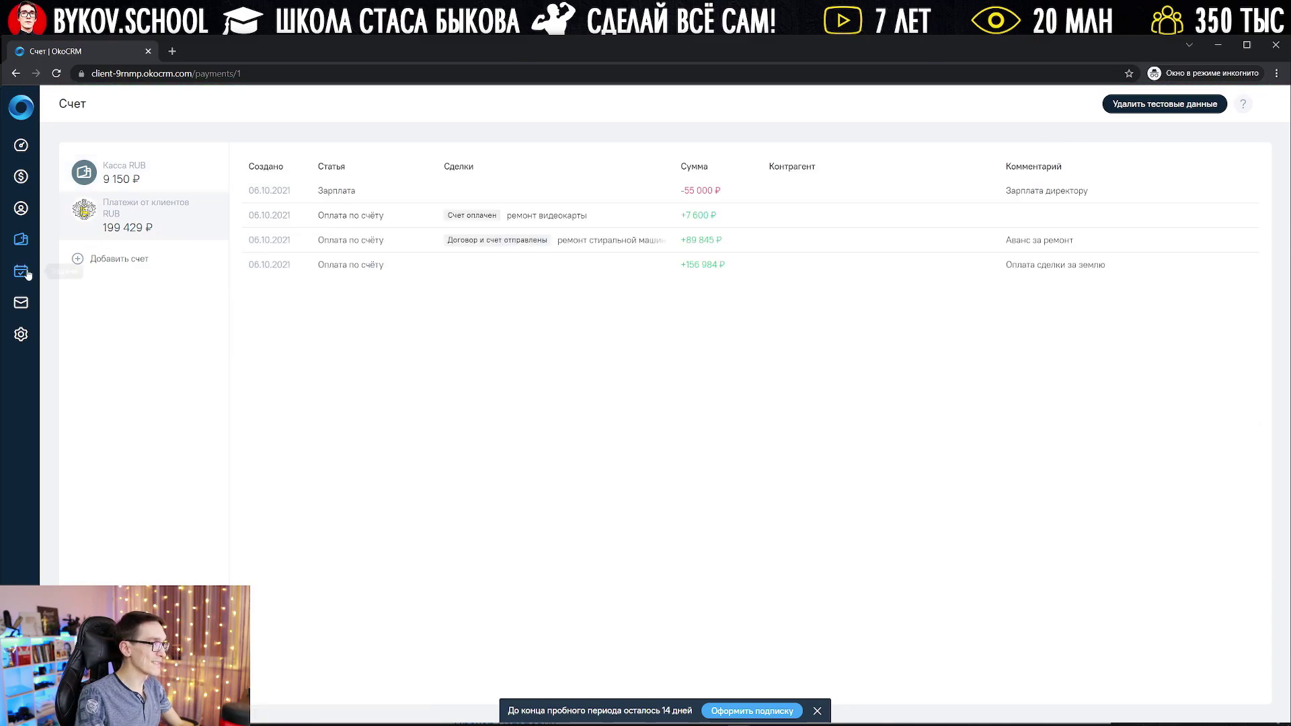
Step: Look over the Задачи board, then bring up the Почта inbox
left_click(23, 272)
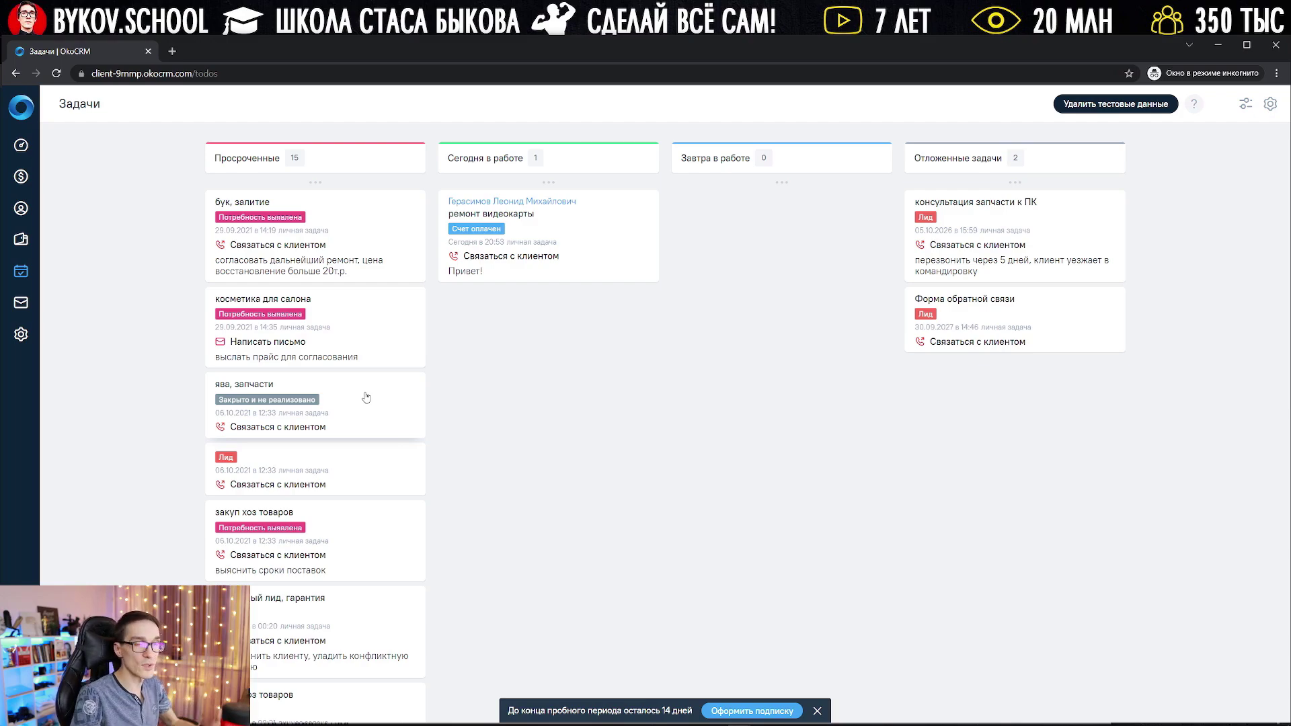
left_click(18, 303)
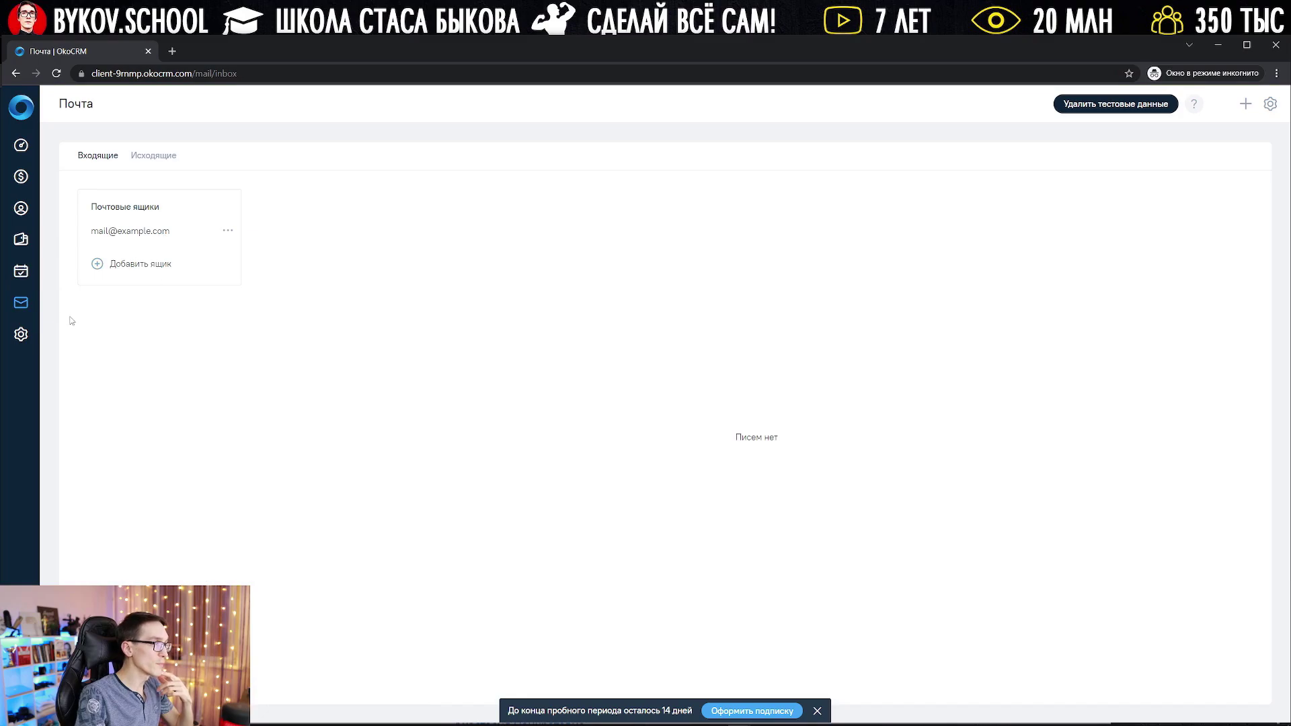
Step: In general settings, edit the workspace address, then view the Безопасность and Пользователи tabs
left_click(21, 336)
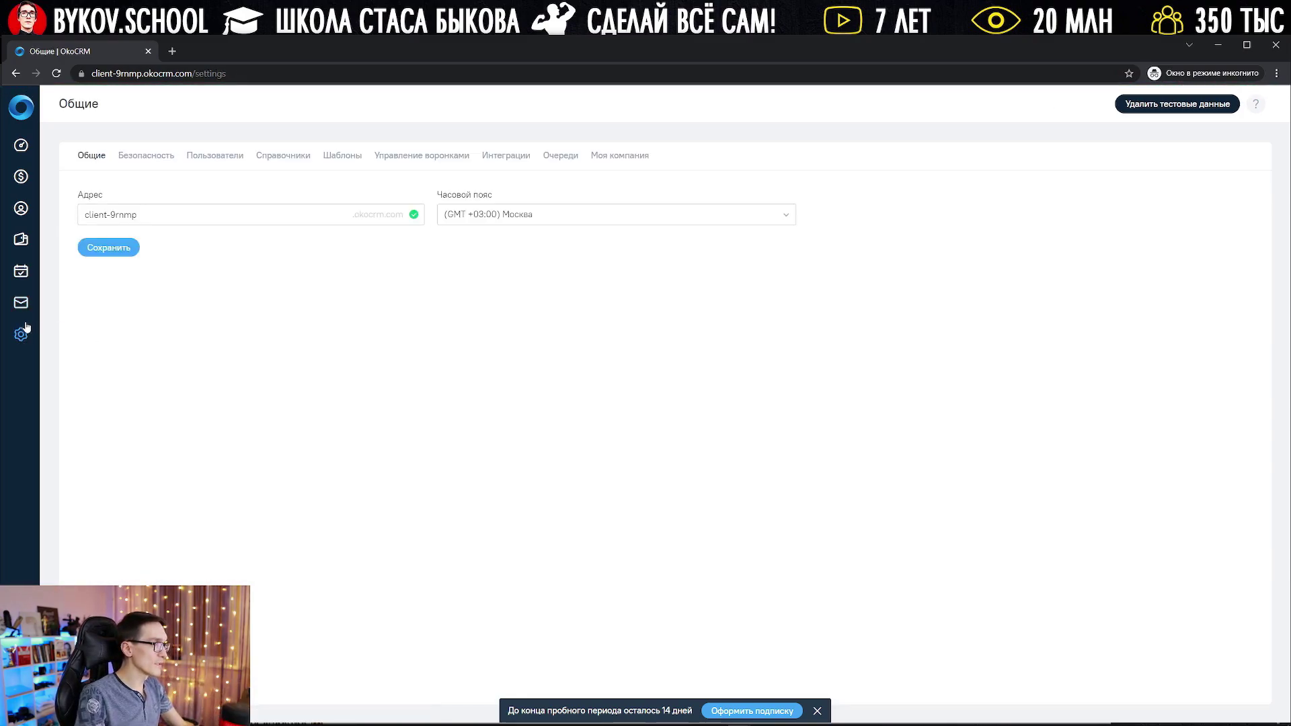
left_click(138, 215)
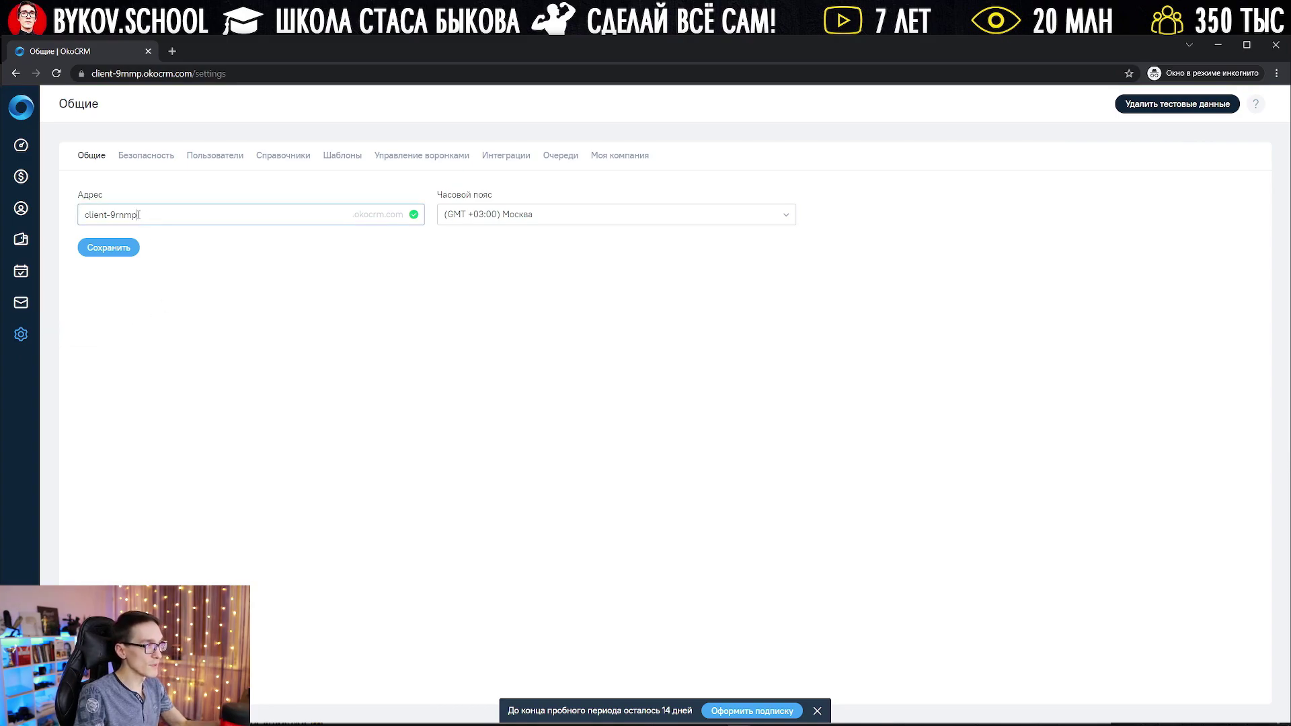
left_click_drag(137, 215, 75, 211)
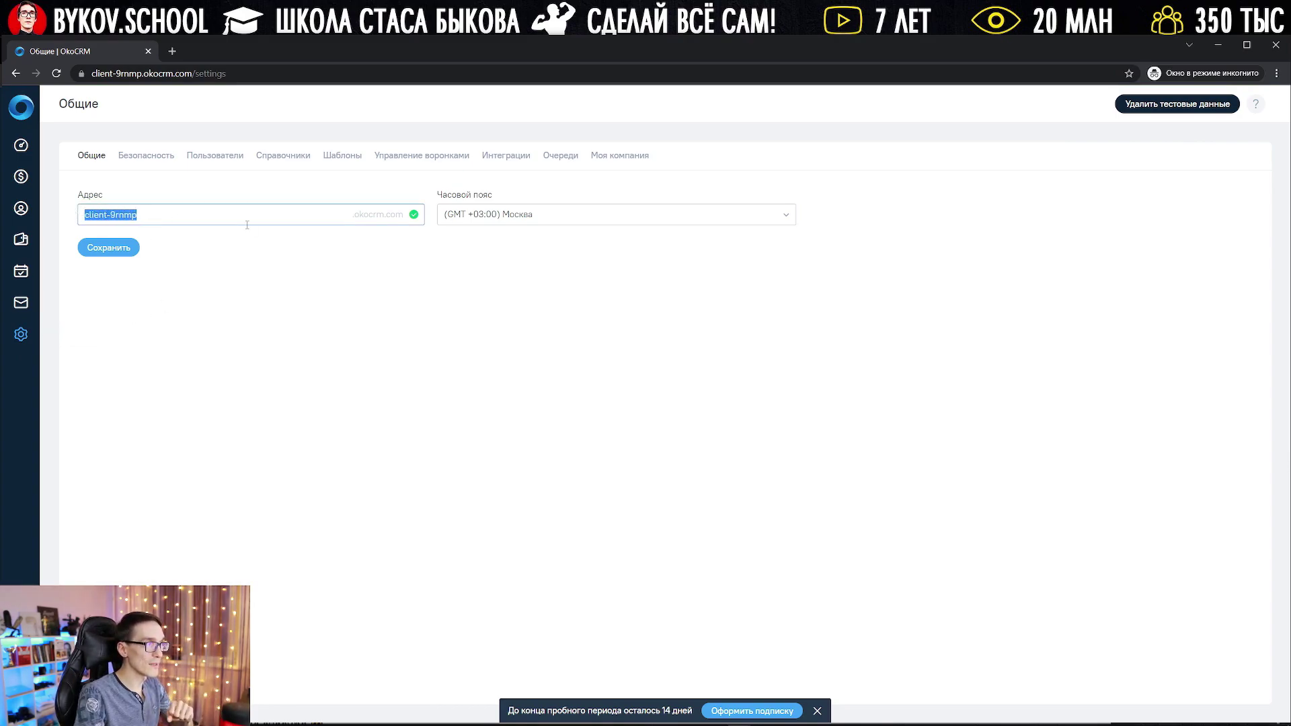
type("ыеф")
key("BackSpace")
key("BackSpace")
key("BackSpace")
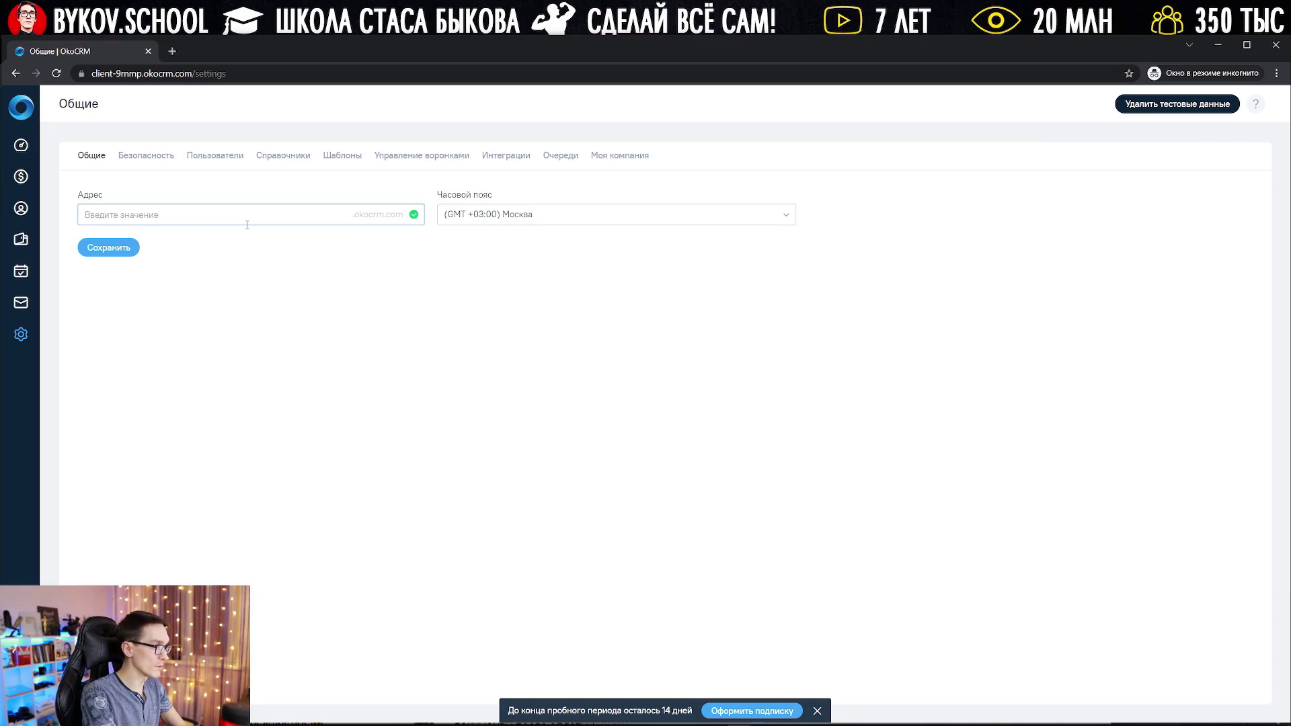
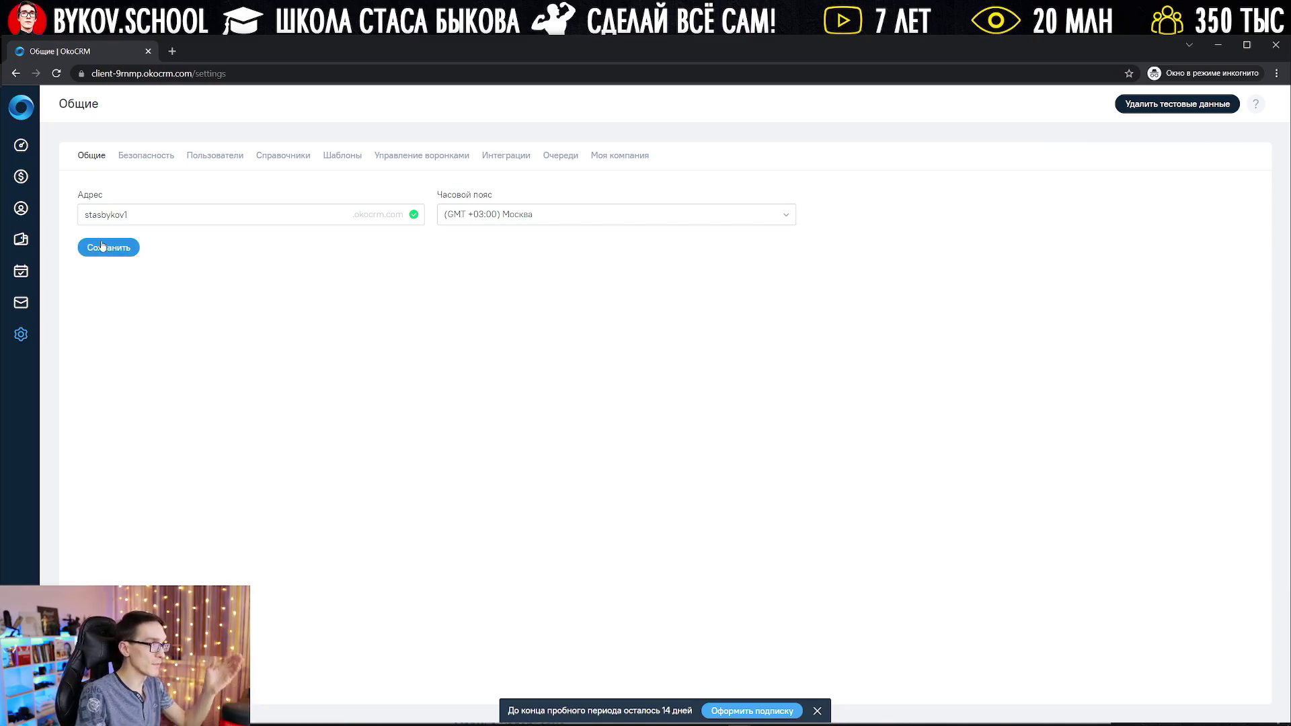
left_click(146, 156)
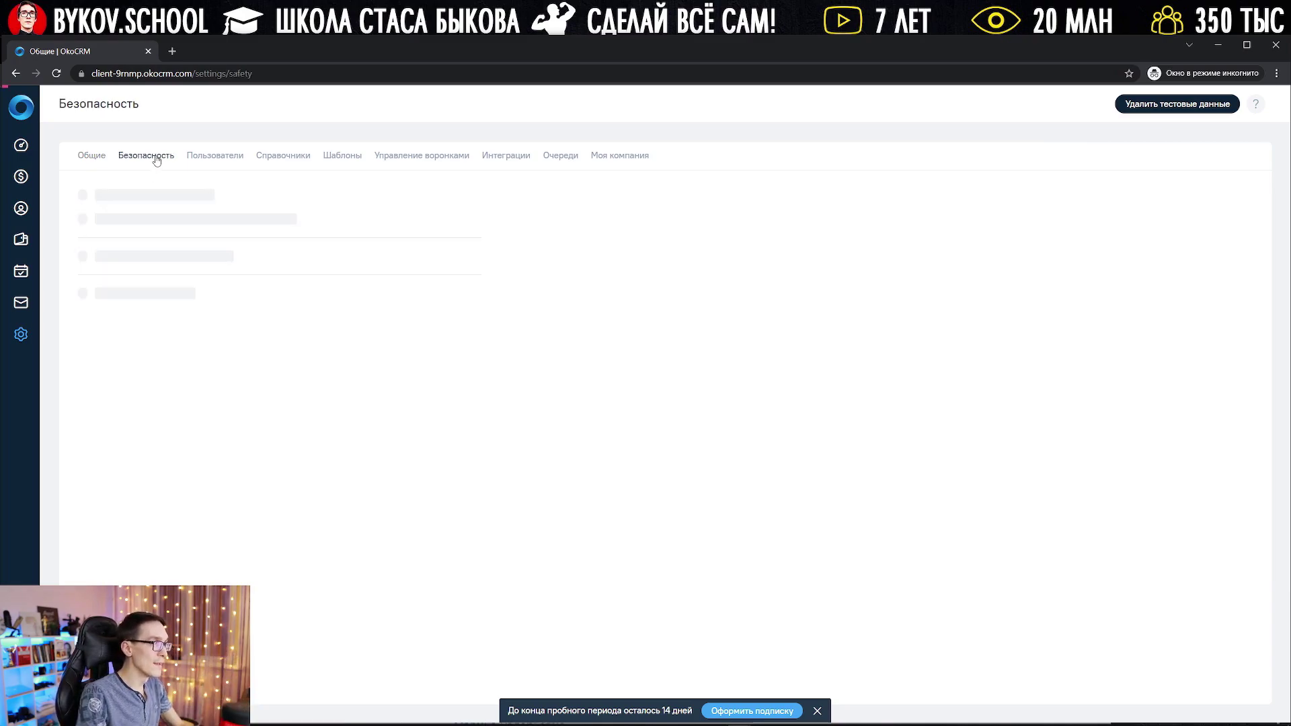
left_click(238, 158)
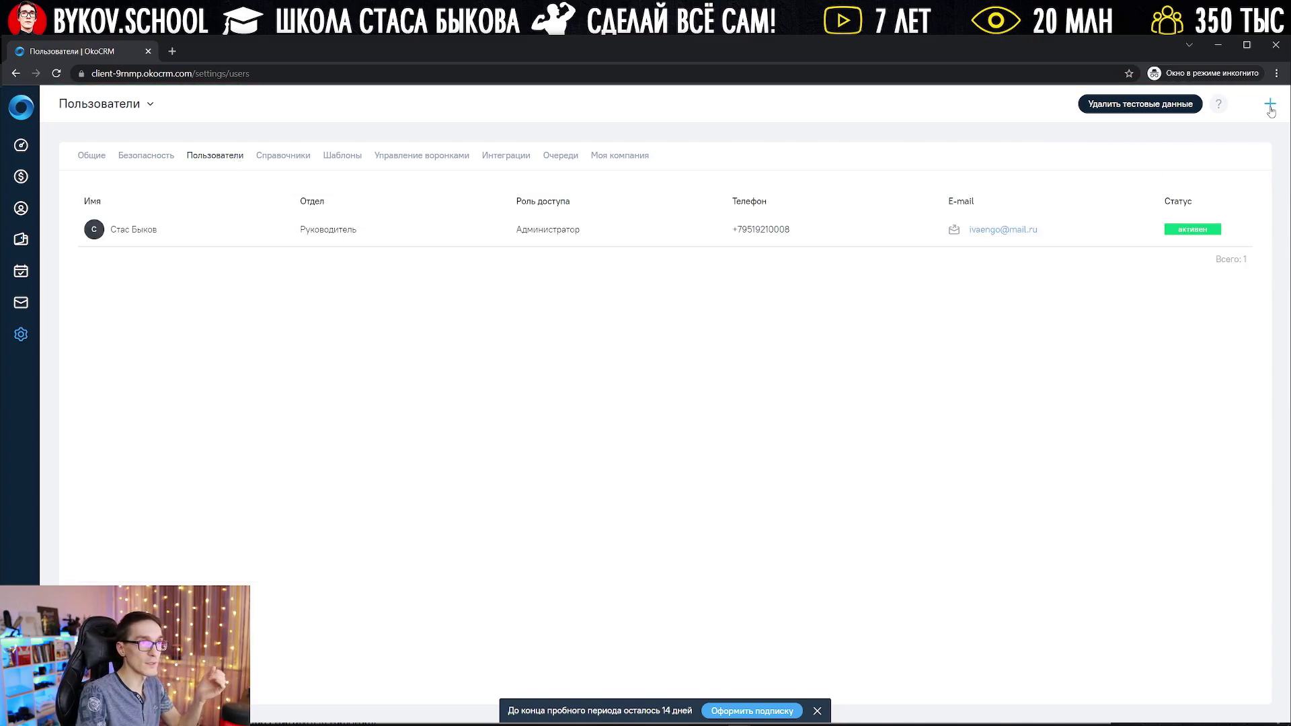
Step: Open and cancel the new user form, then go to the Шаблоны settings
left_click(1269, 103)
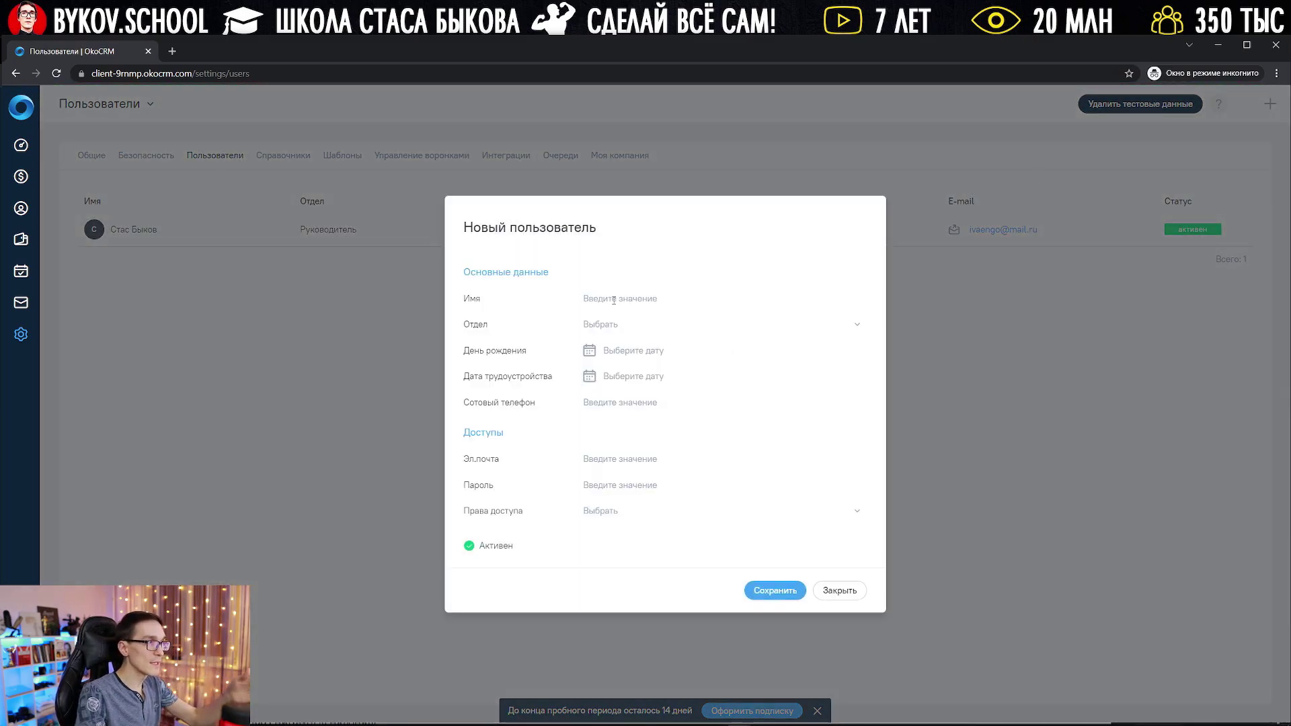
left_click(839, 590)
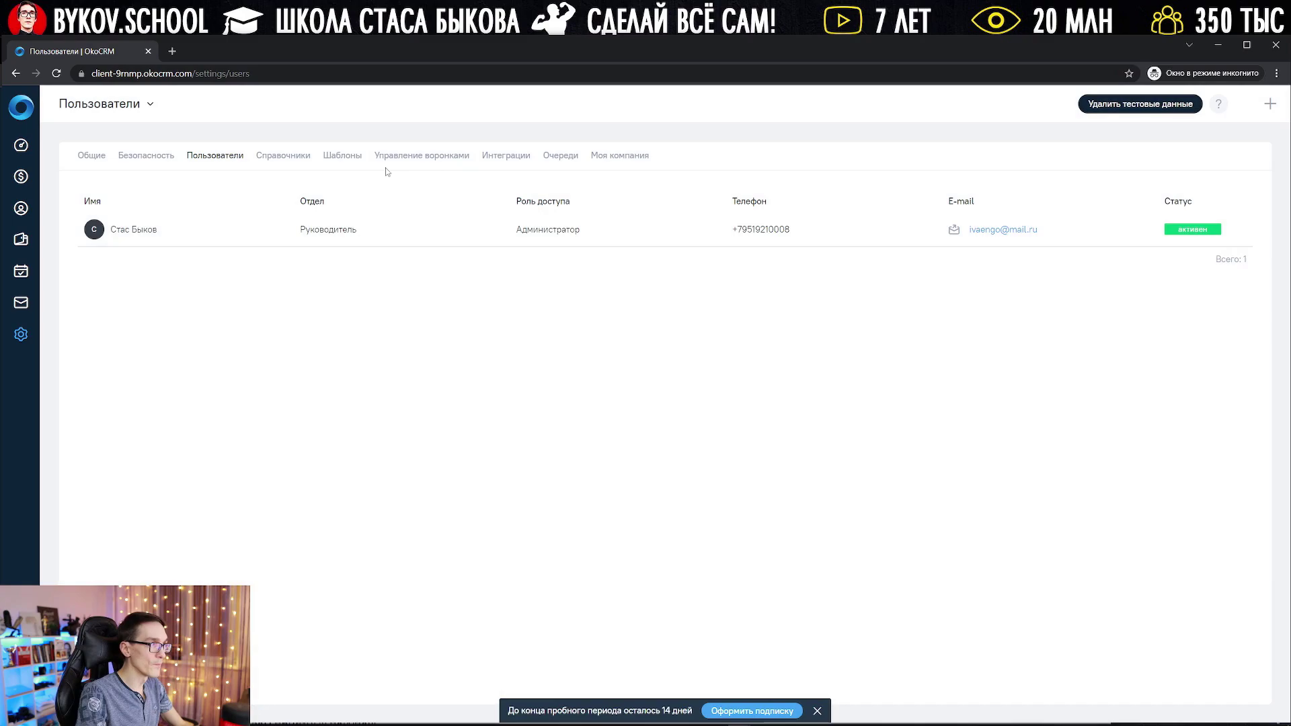
left_click(293, 160)
left_click(342, 156)
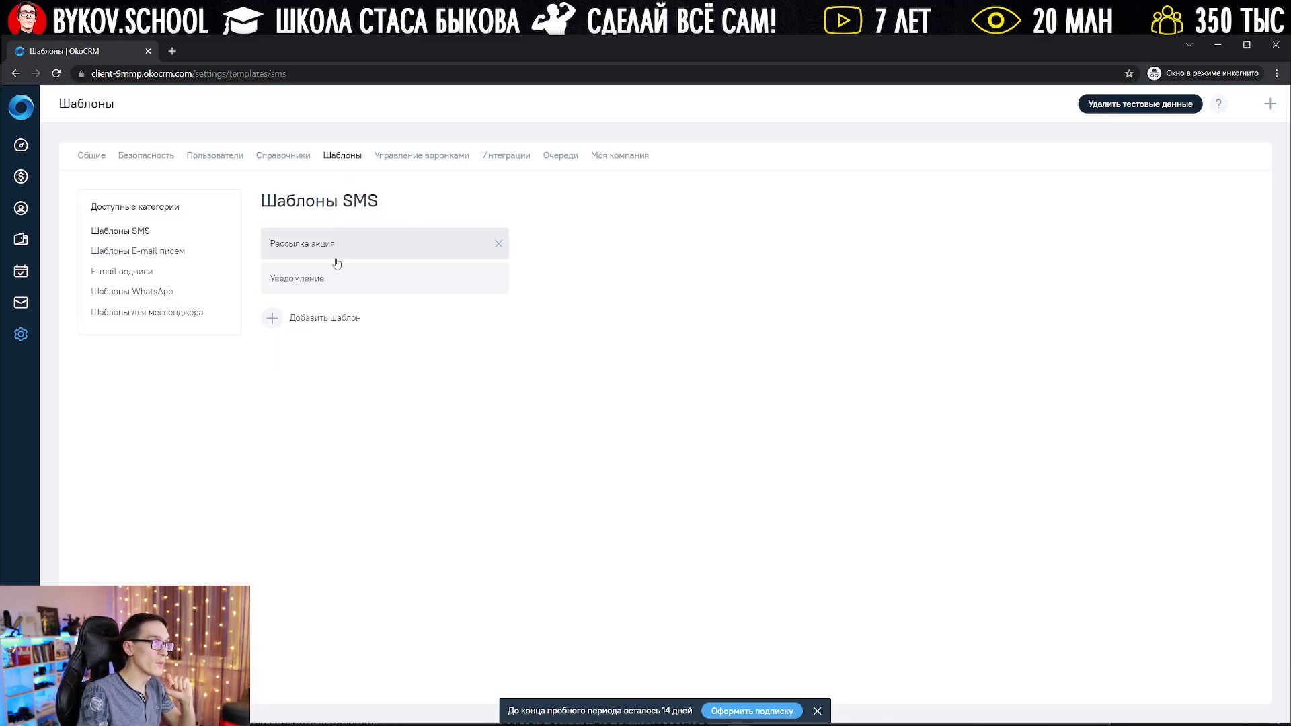
Step: Inspect the Рассылка акция template's text and {{cf_156}} macro, then close it unsaved
left_click(335, 250)
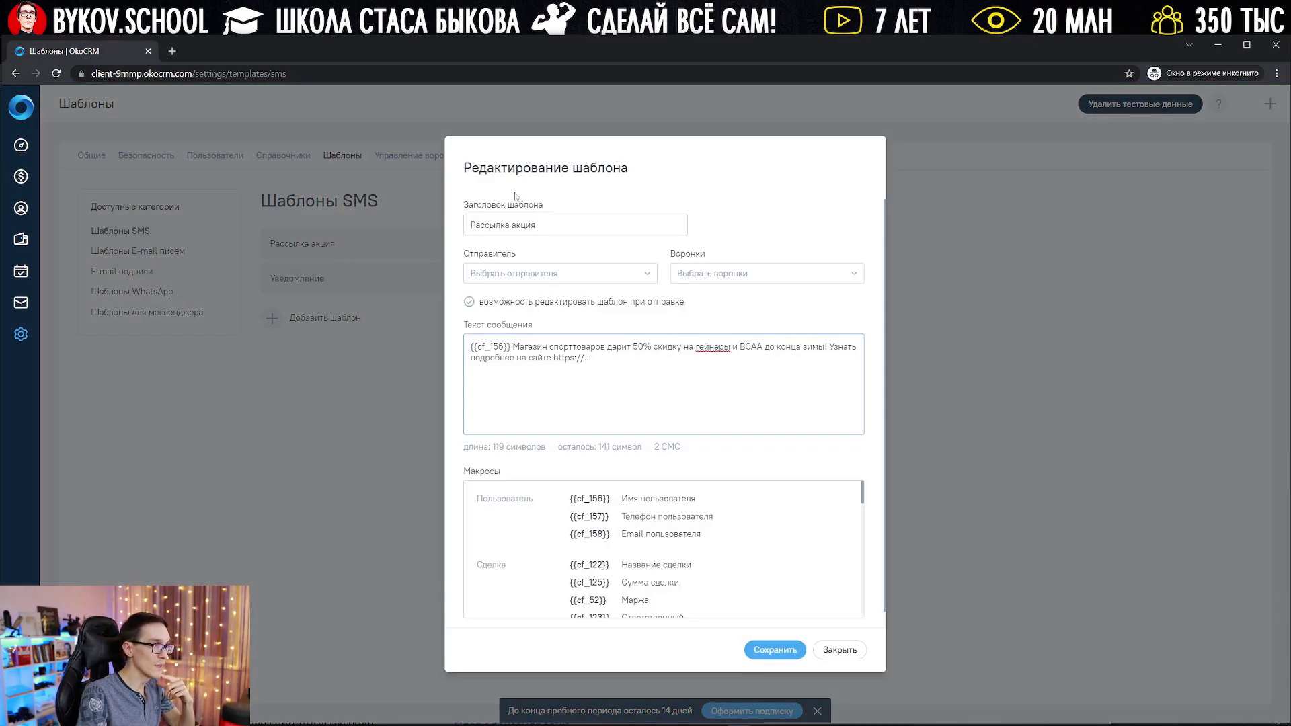
left_click(506, 224)
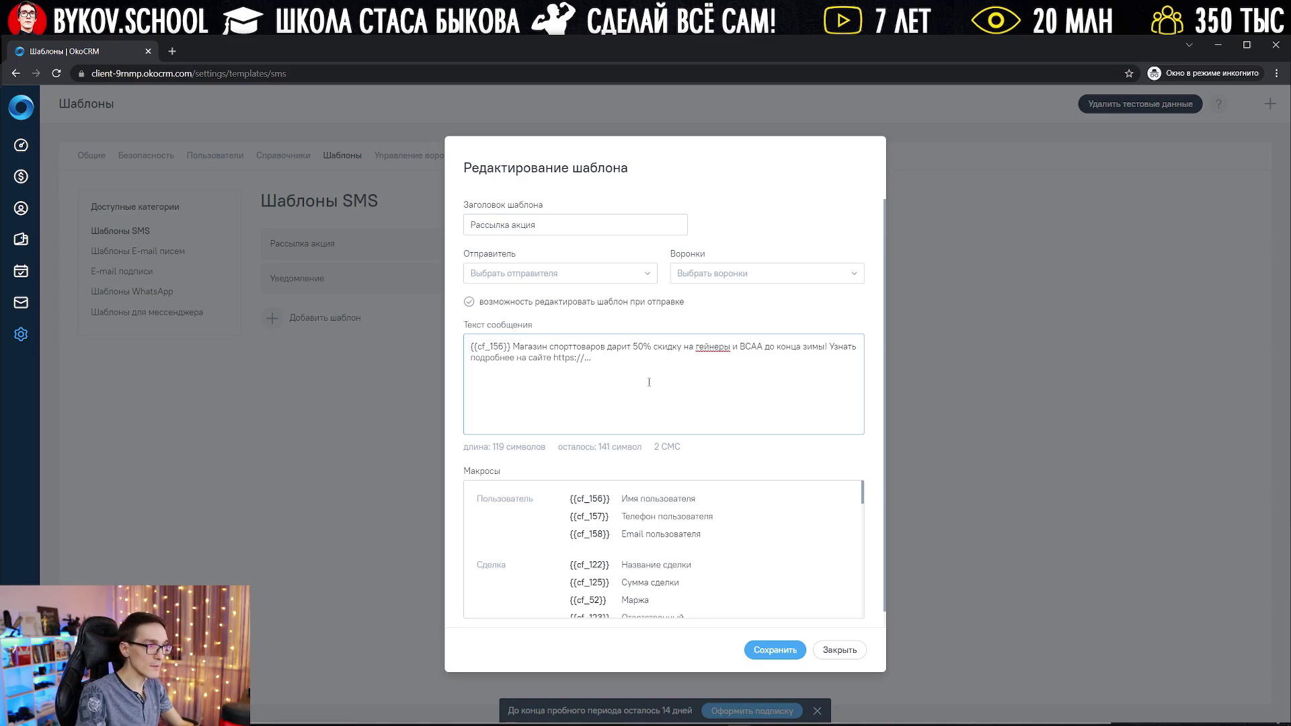
left_click_drag(649, 381, 461, 350)
left_click(575, 380)
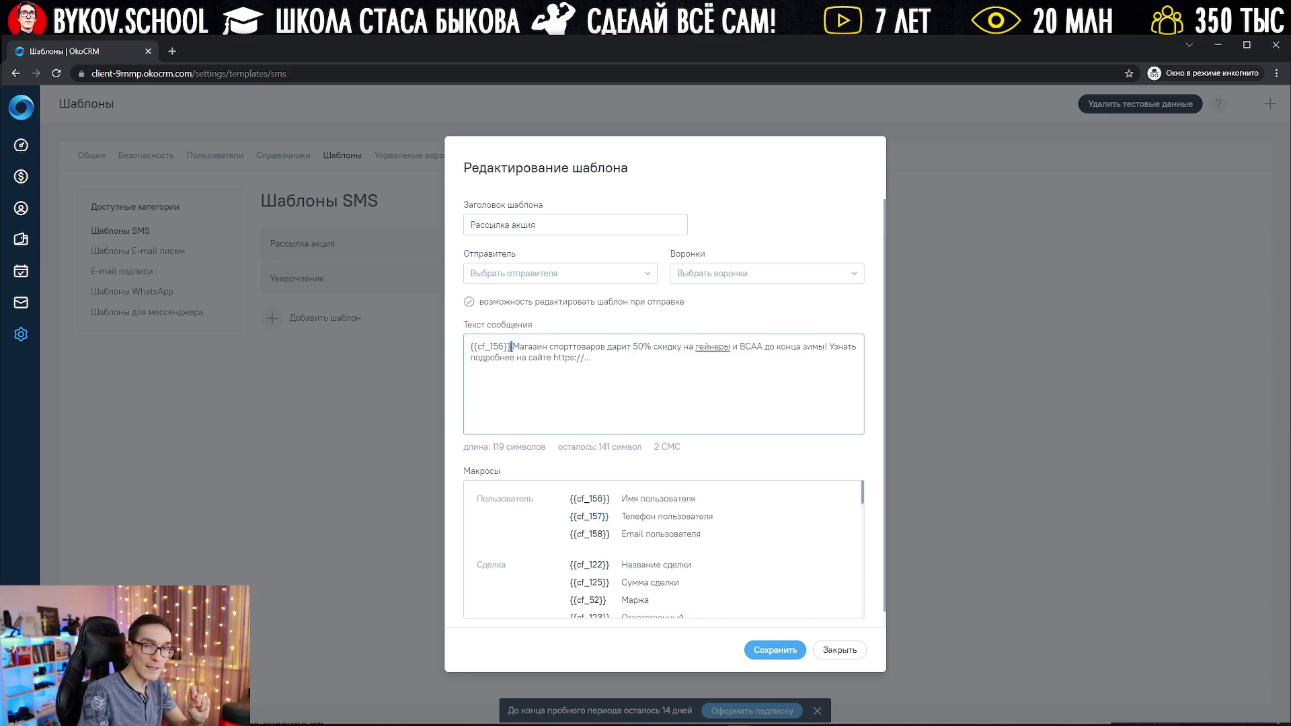
left_click_drag(511, 347, 453, 347)
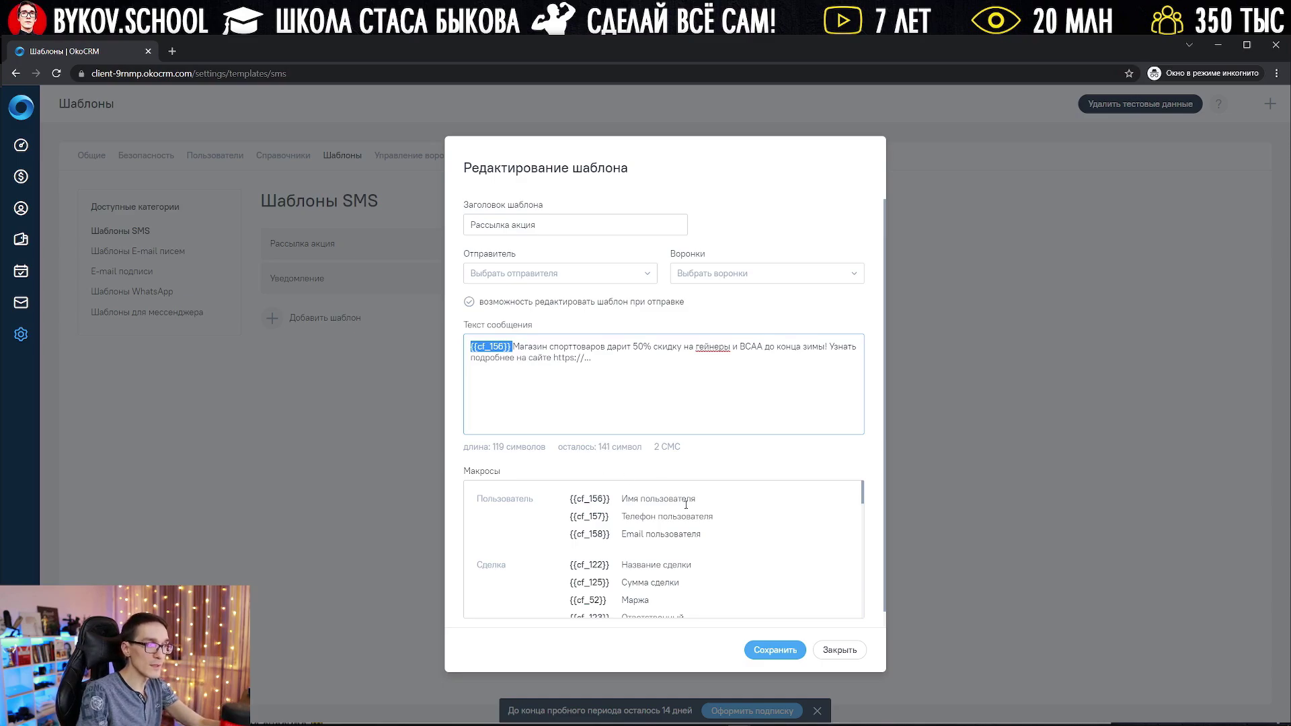
scroll(682, 532, "down", 6)
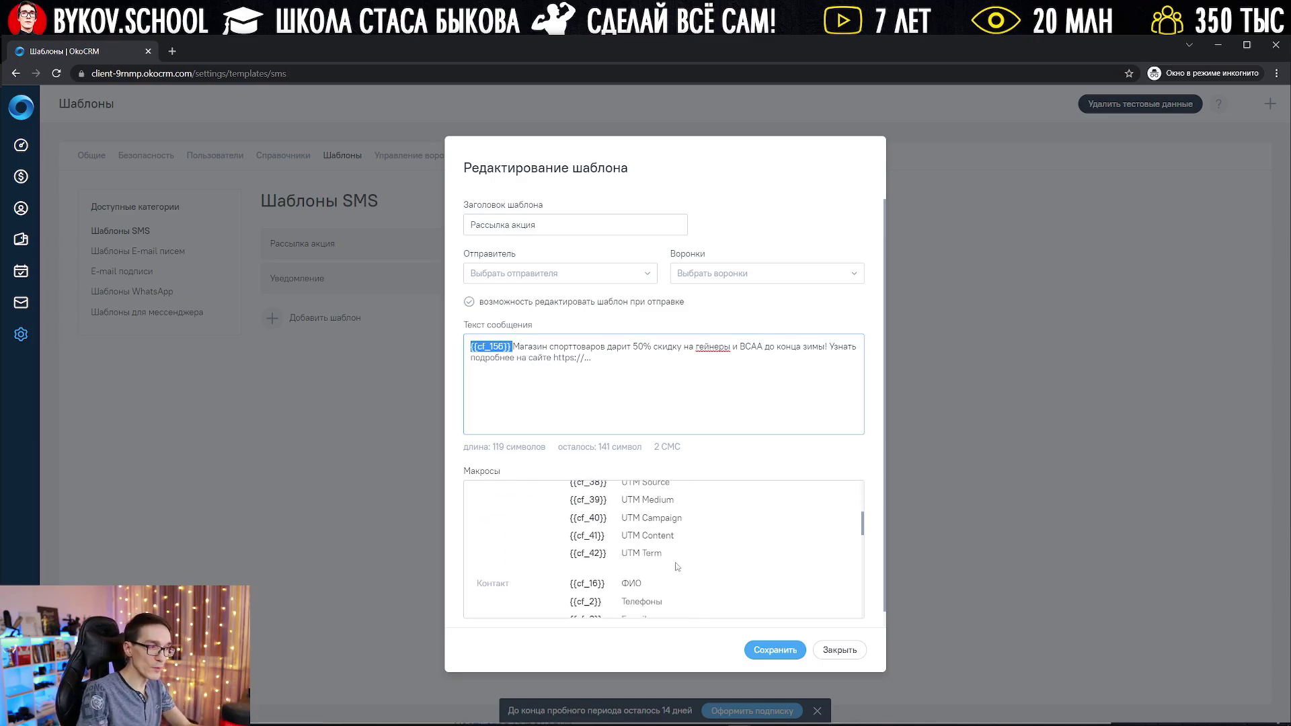
scroll(674, 571, "down", 3)
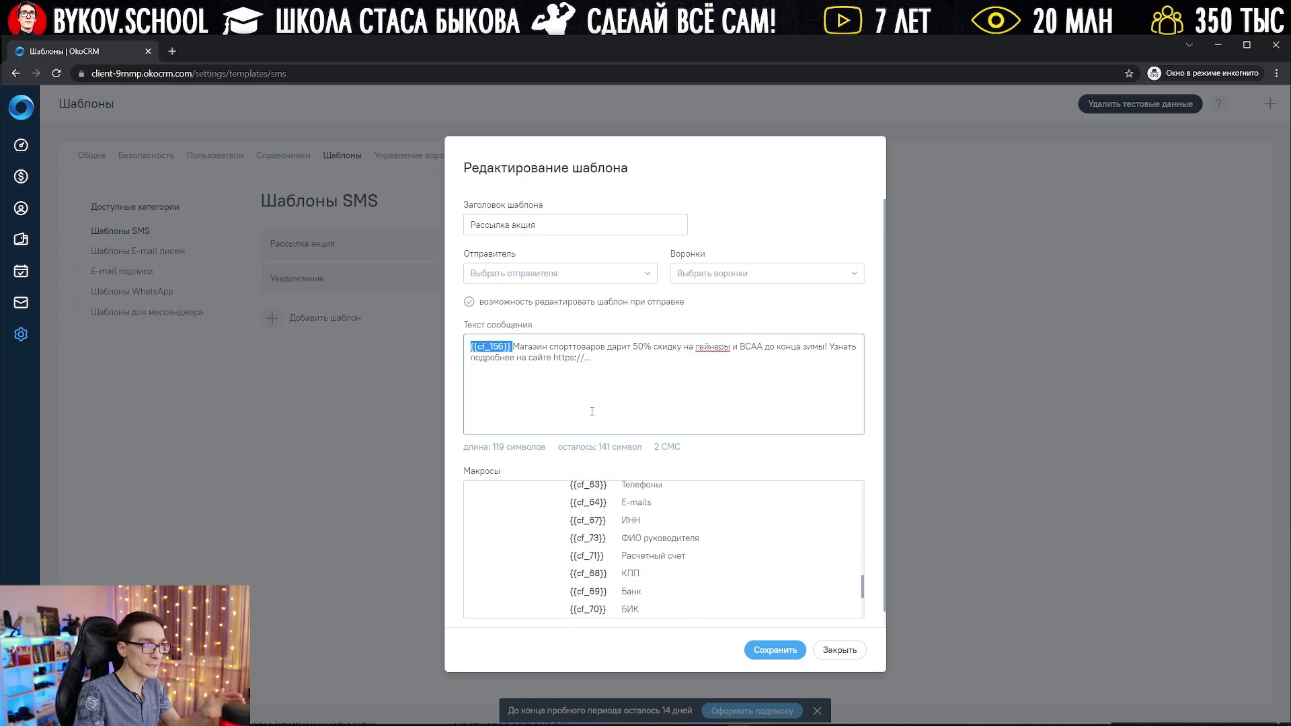
left_click(645, 372)
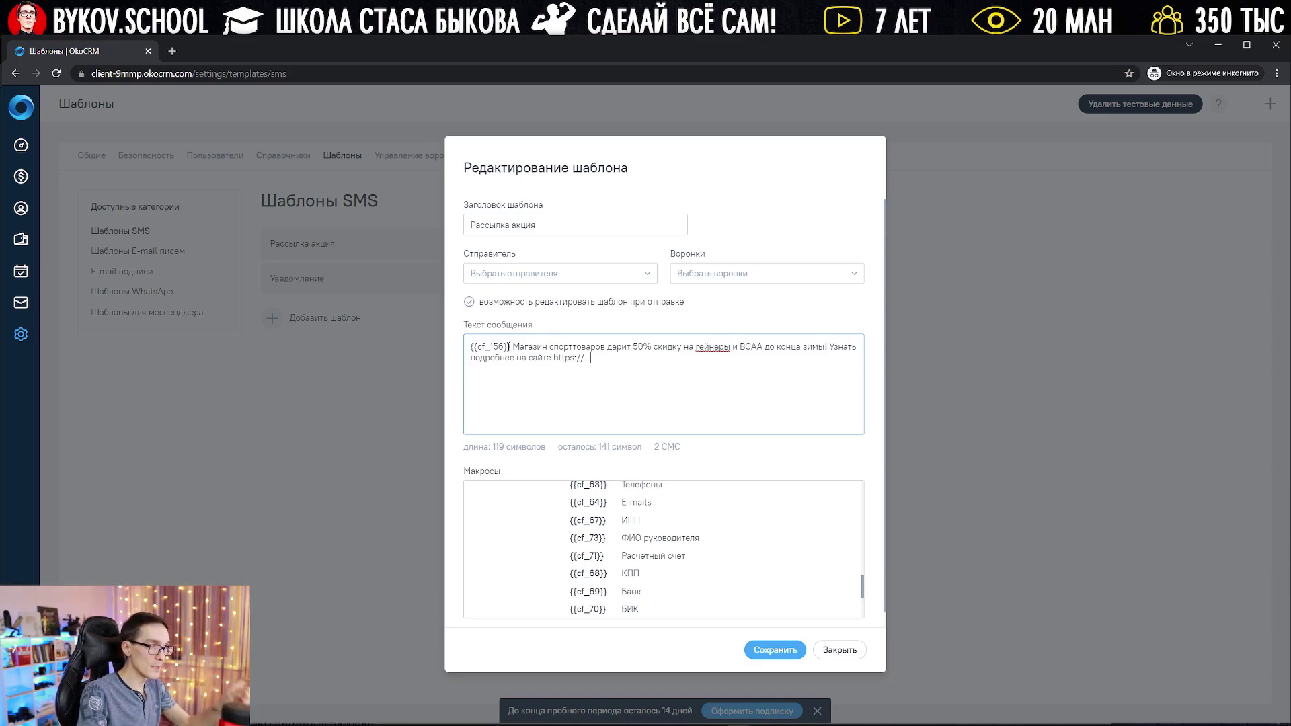
left_click_drag(508, 346, 470, 347)
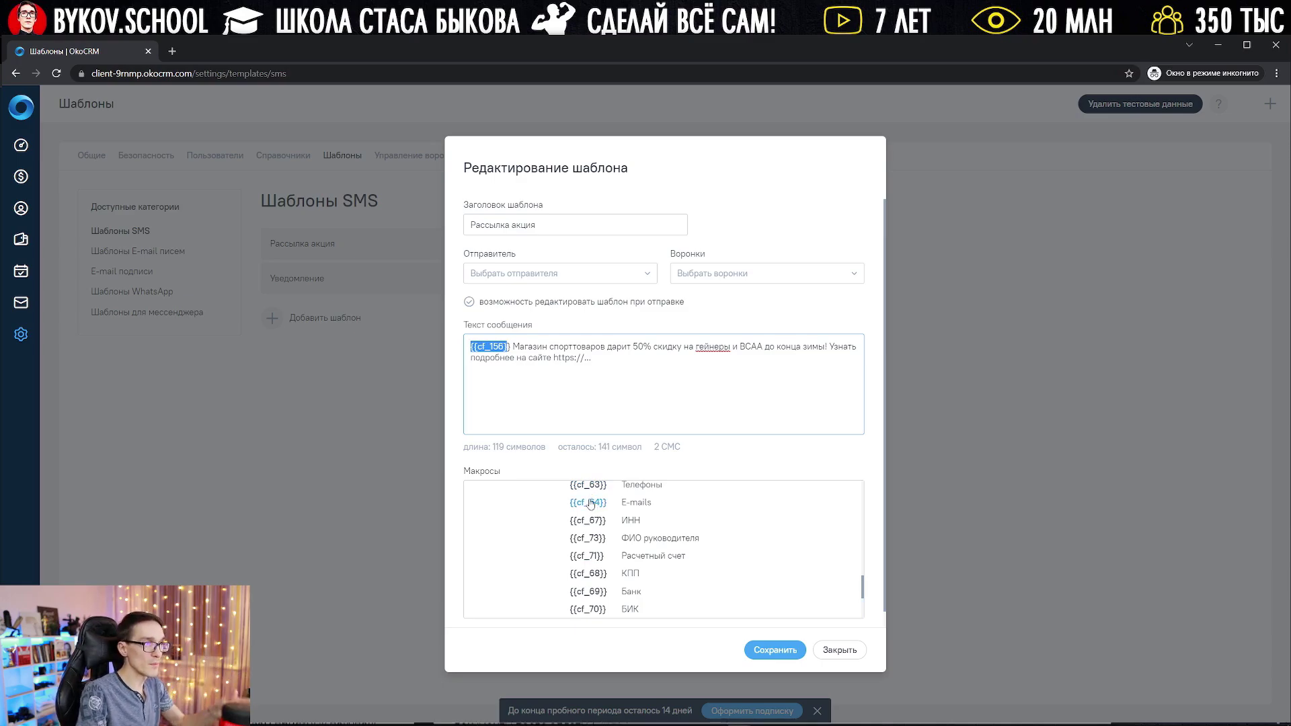
left_click(840, 649)
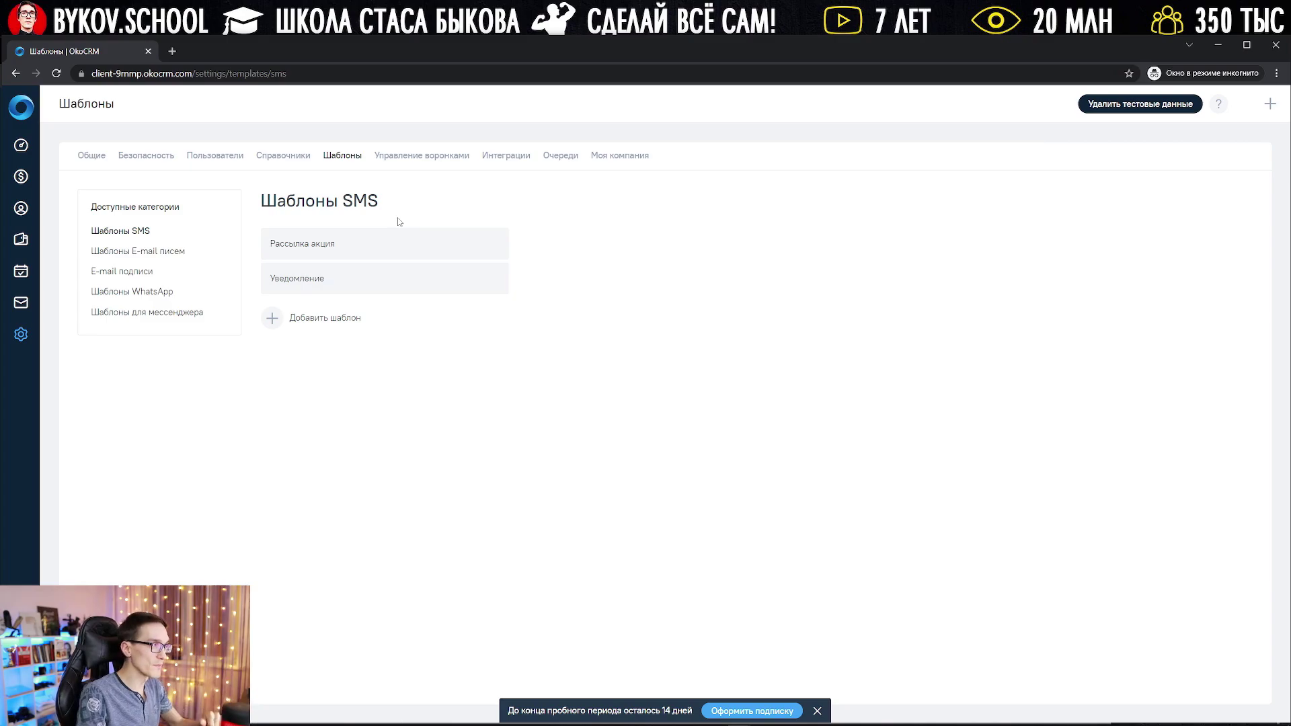
Step: In Интеграции, connect ВКонтакте after agreeing to the personal data transfer
left_click(432, 157)
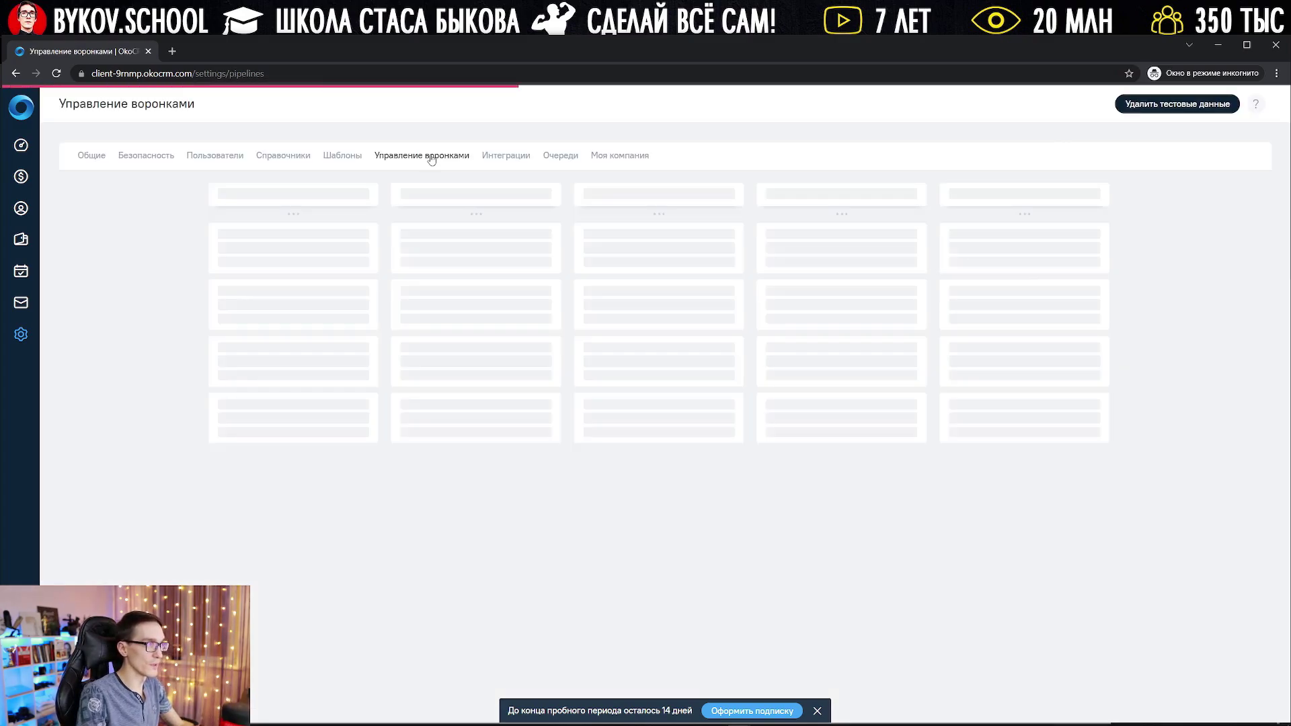
left_click(512, 156)
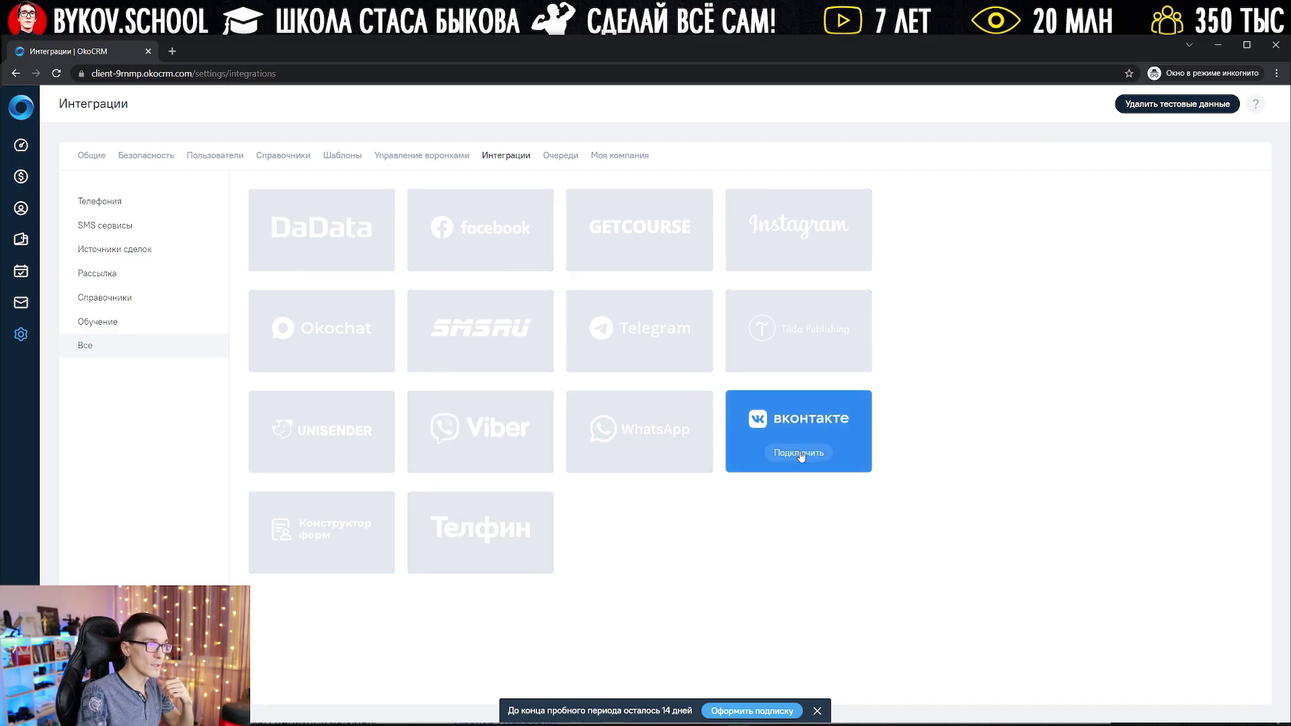
left_click(801, 454)
left_click(609, 501)
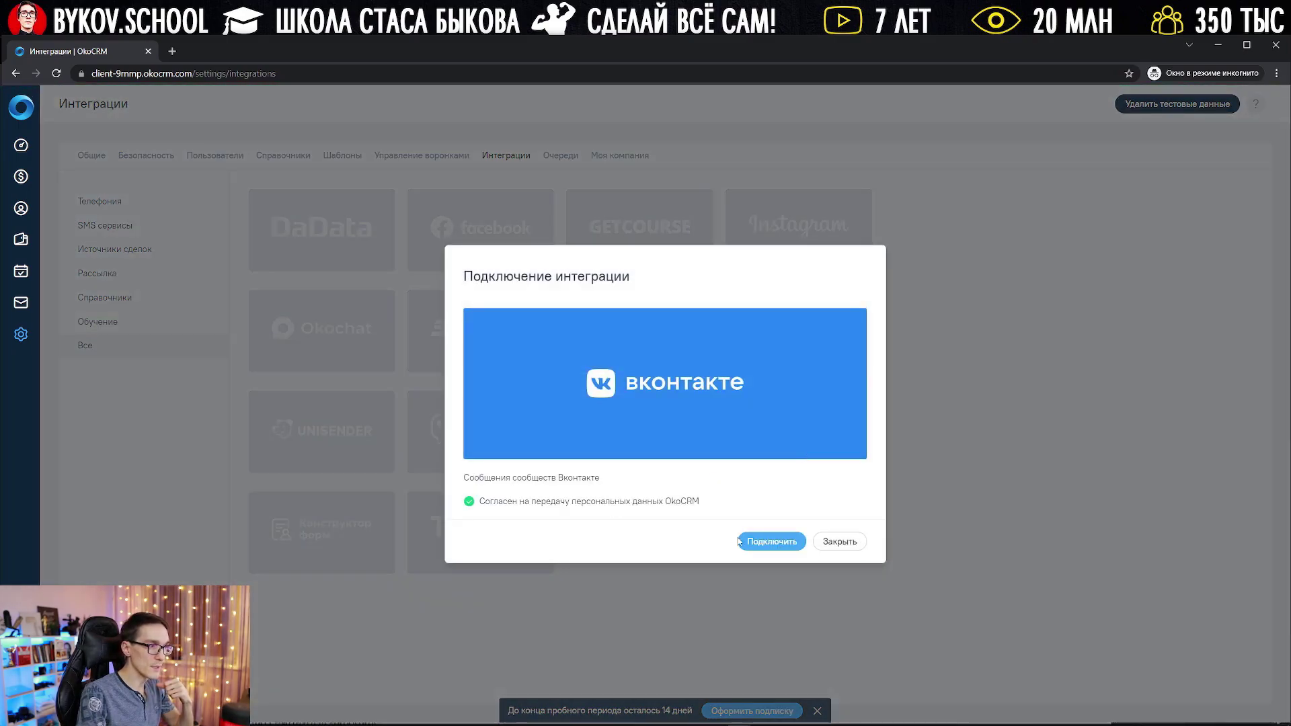
left_click(764, 541)
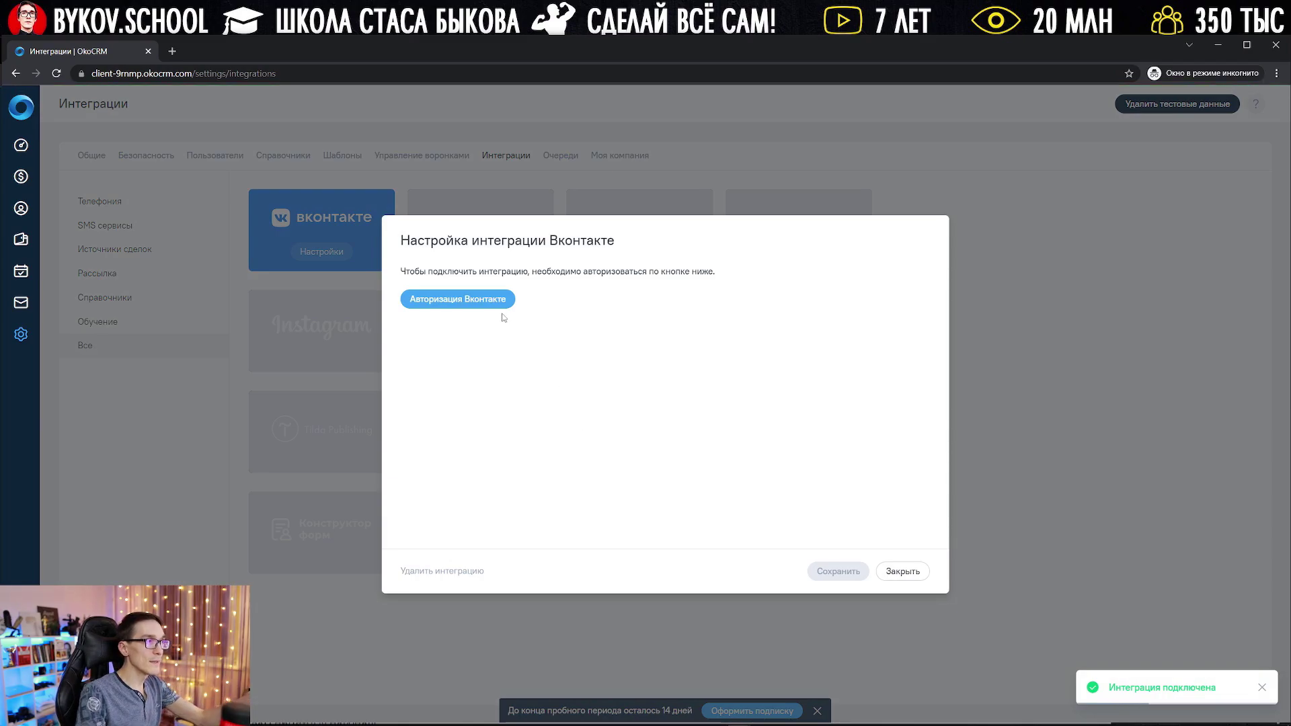
Step: Try the ВКонтакте authorization, return, then open and close the integration's settings
left_click(471, 300)
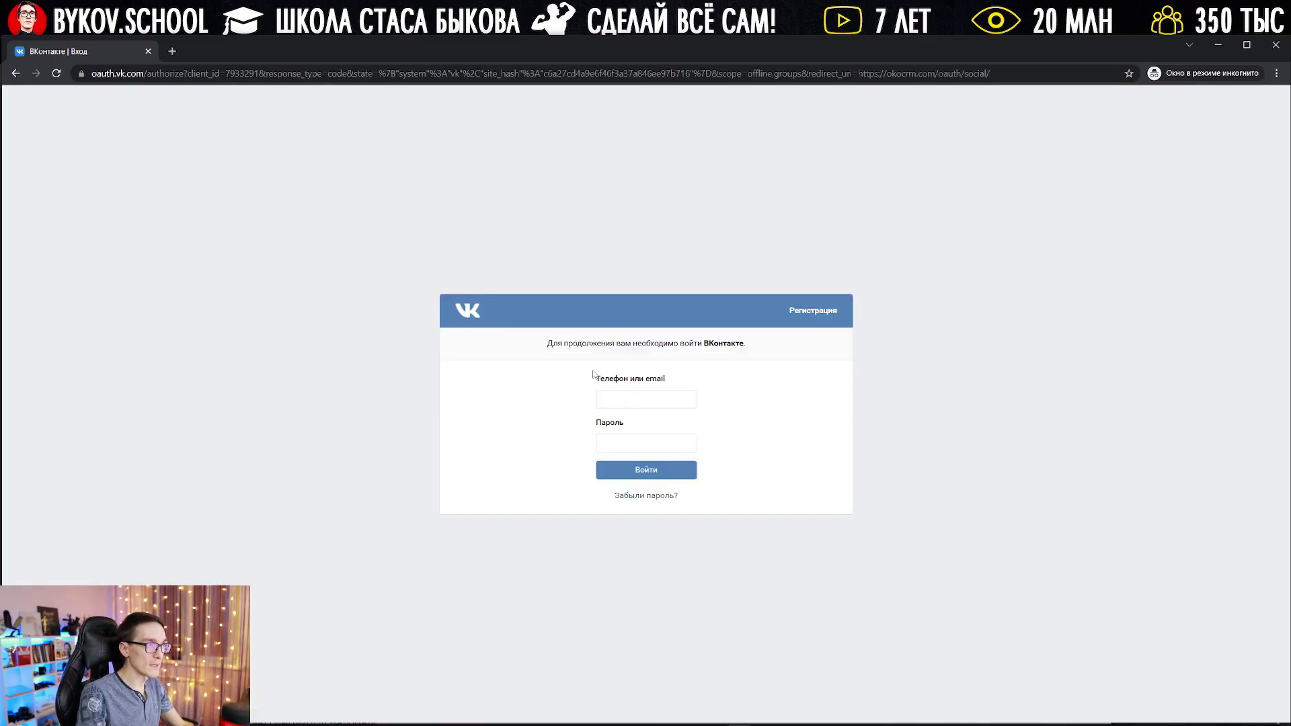
left_click(15, 75)
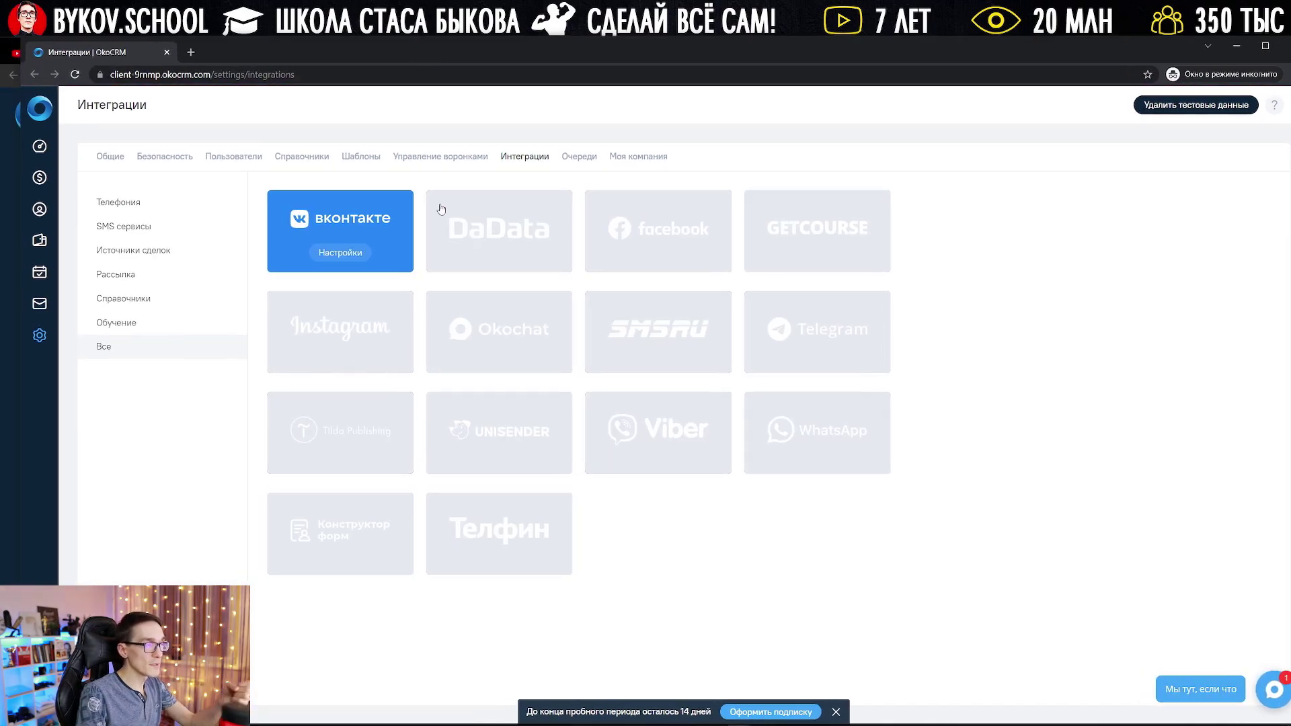
left_click(358, 258)
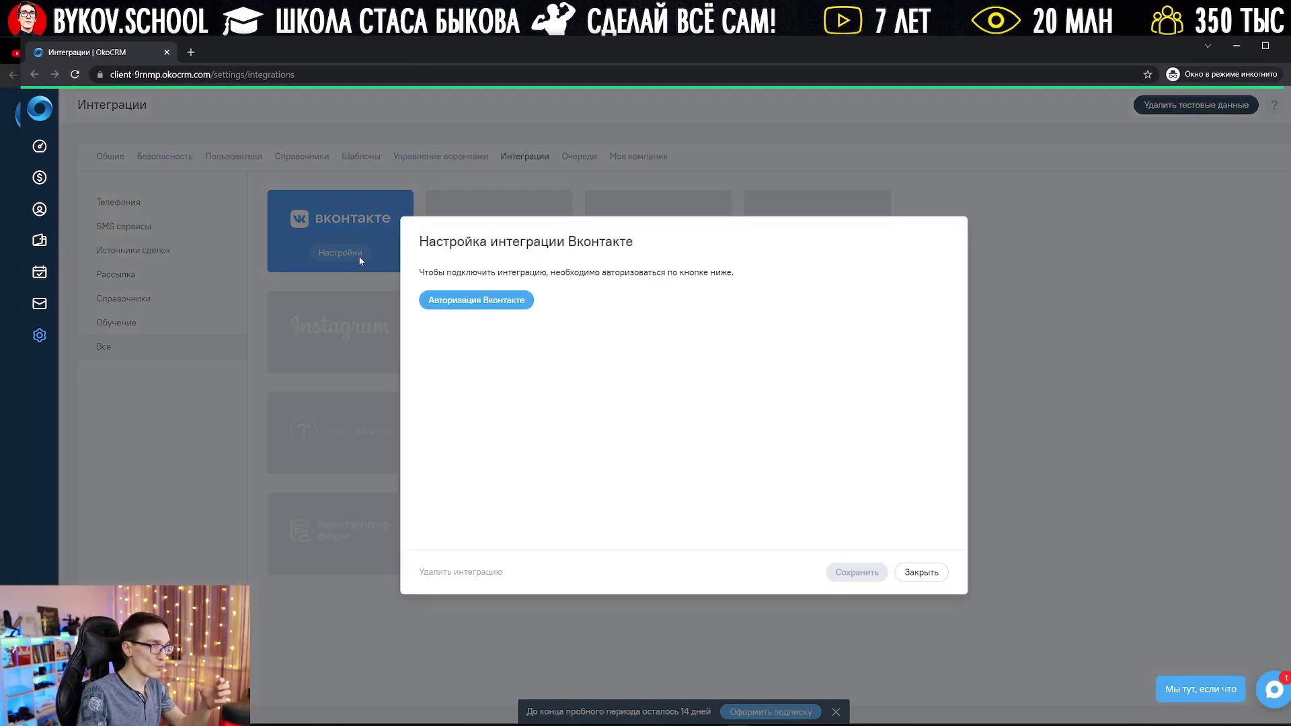
left_click(921, 572)
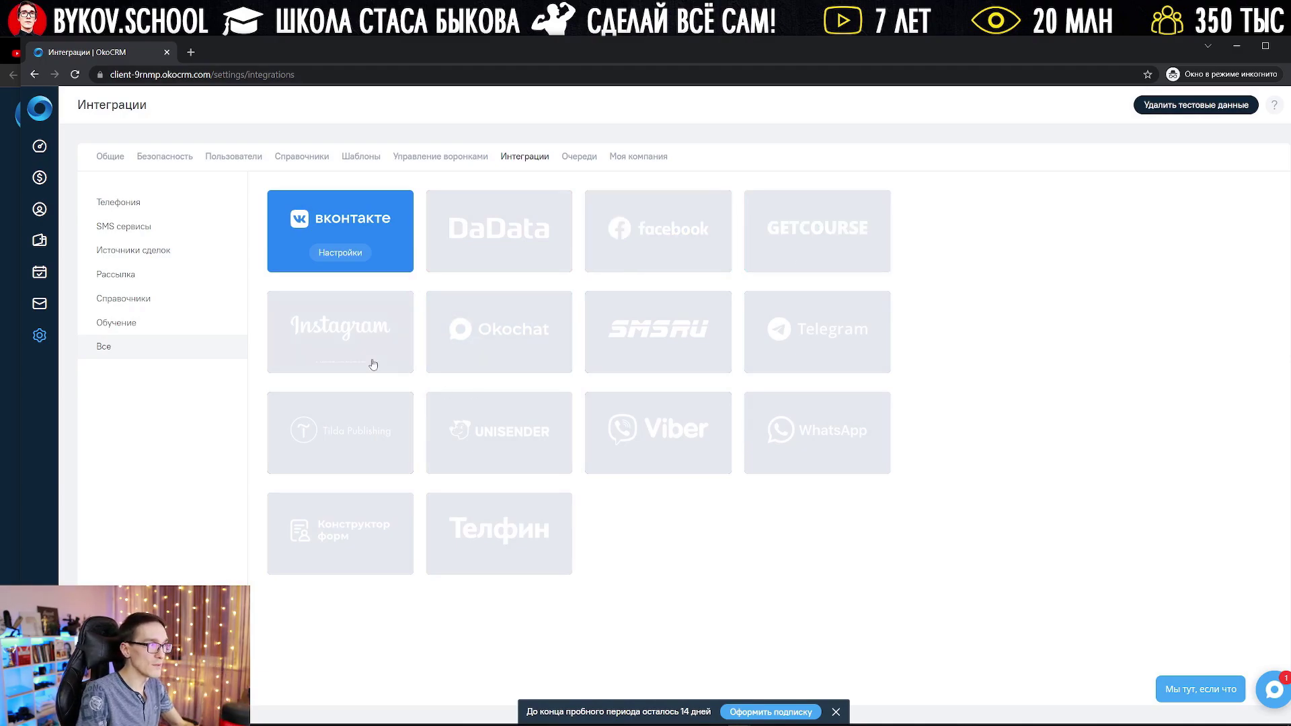
left_click_drag(522, 47, 566, 52)
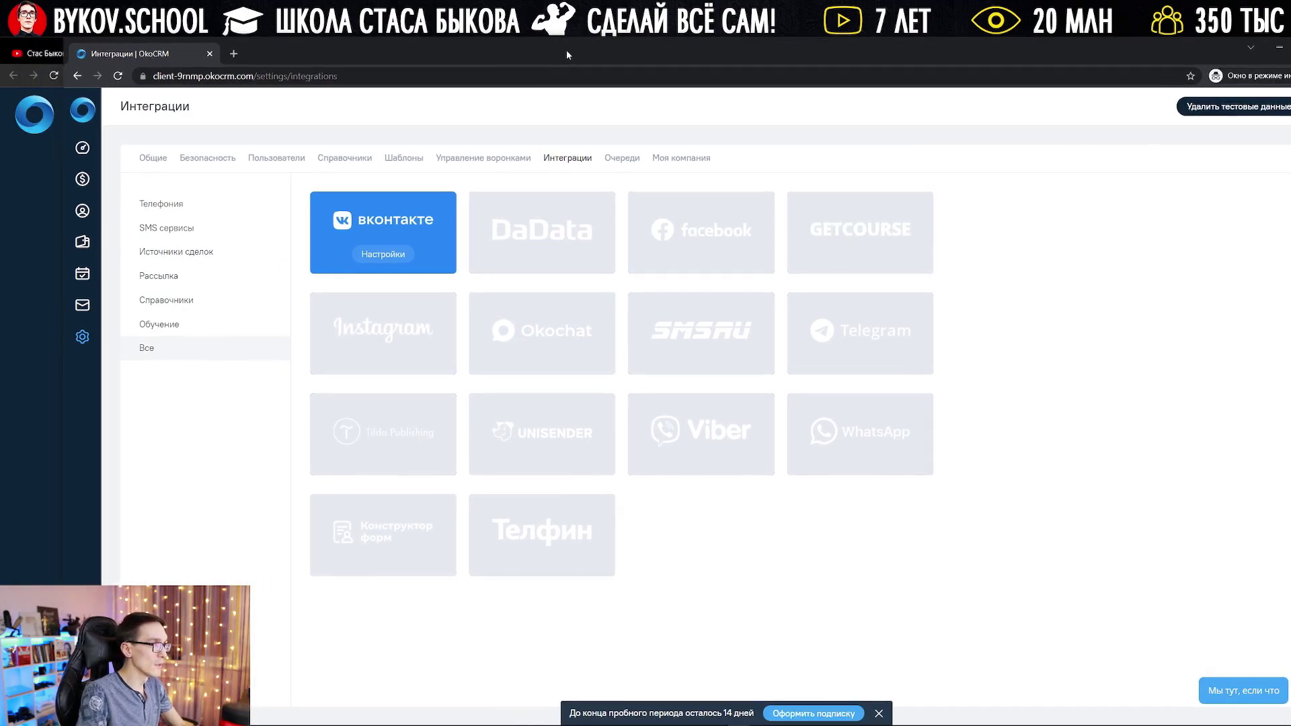
Step: Back on the OkoCRM integrations page, remove the existing ВКонтакте integration
left_click(40, 234)
left_click(367, 54)
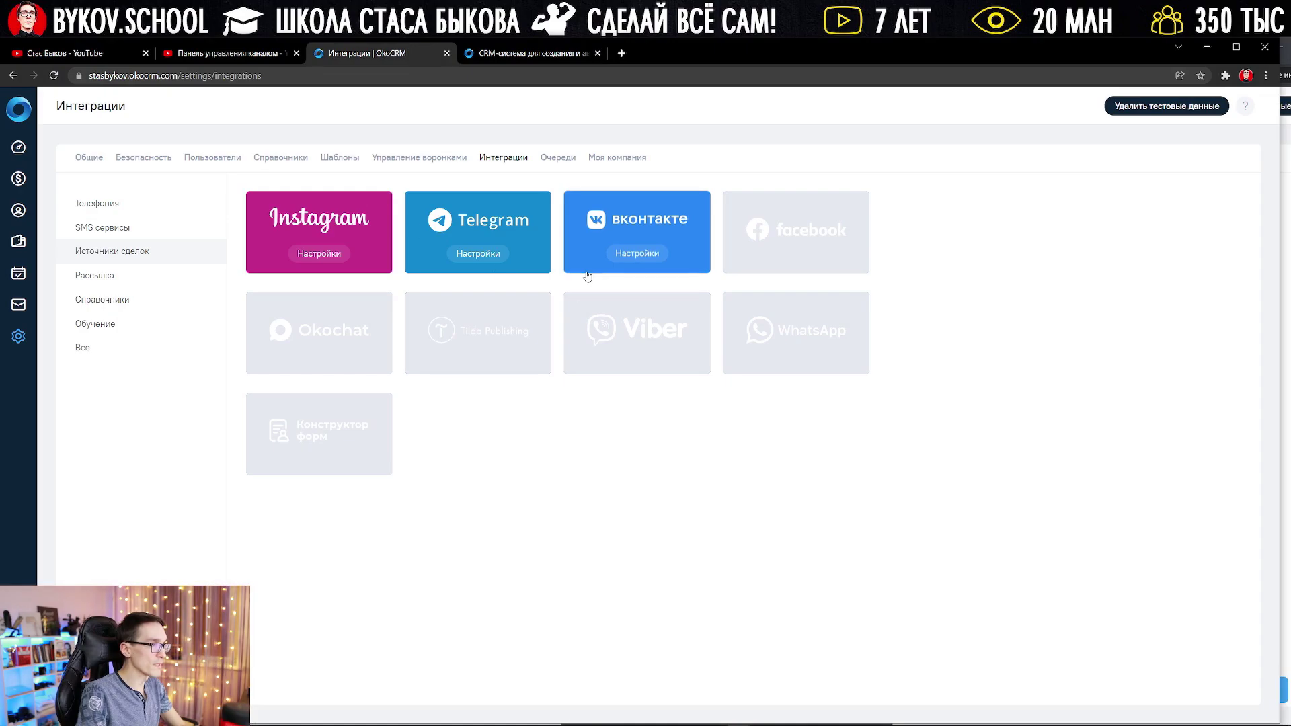
left_click(631, 255)
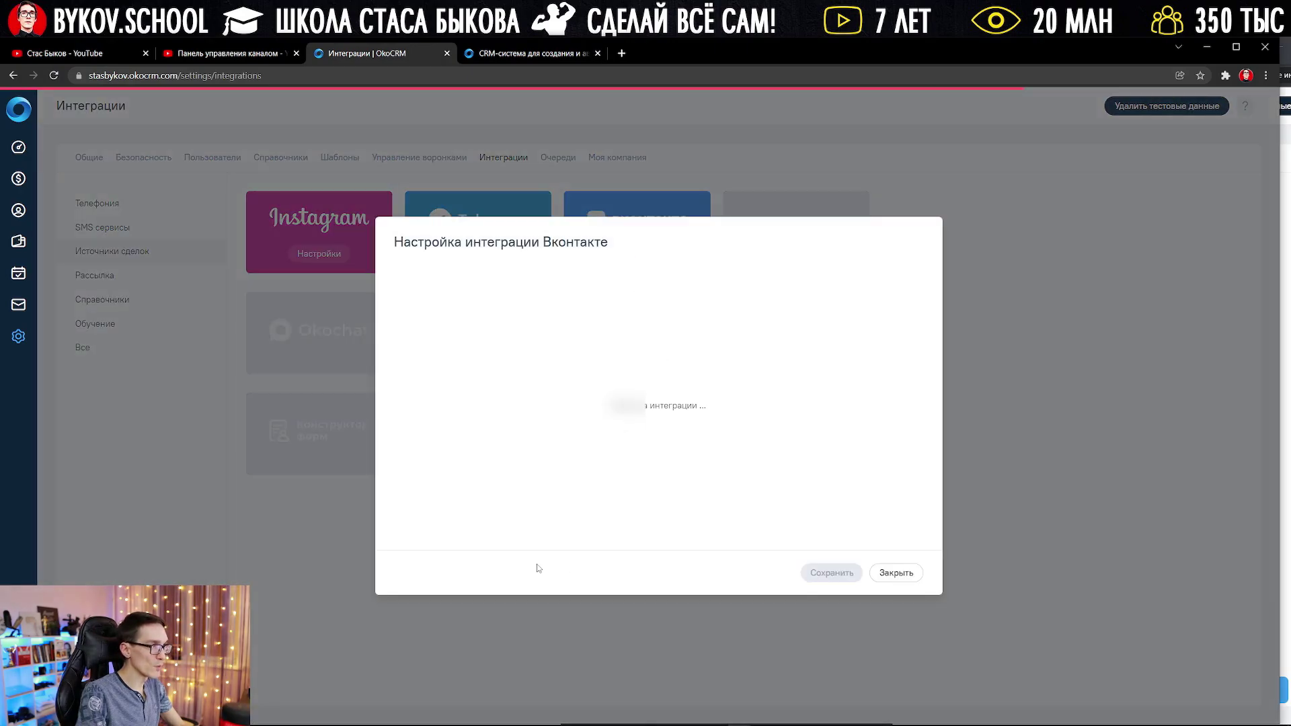
left_click(444, 574)
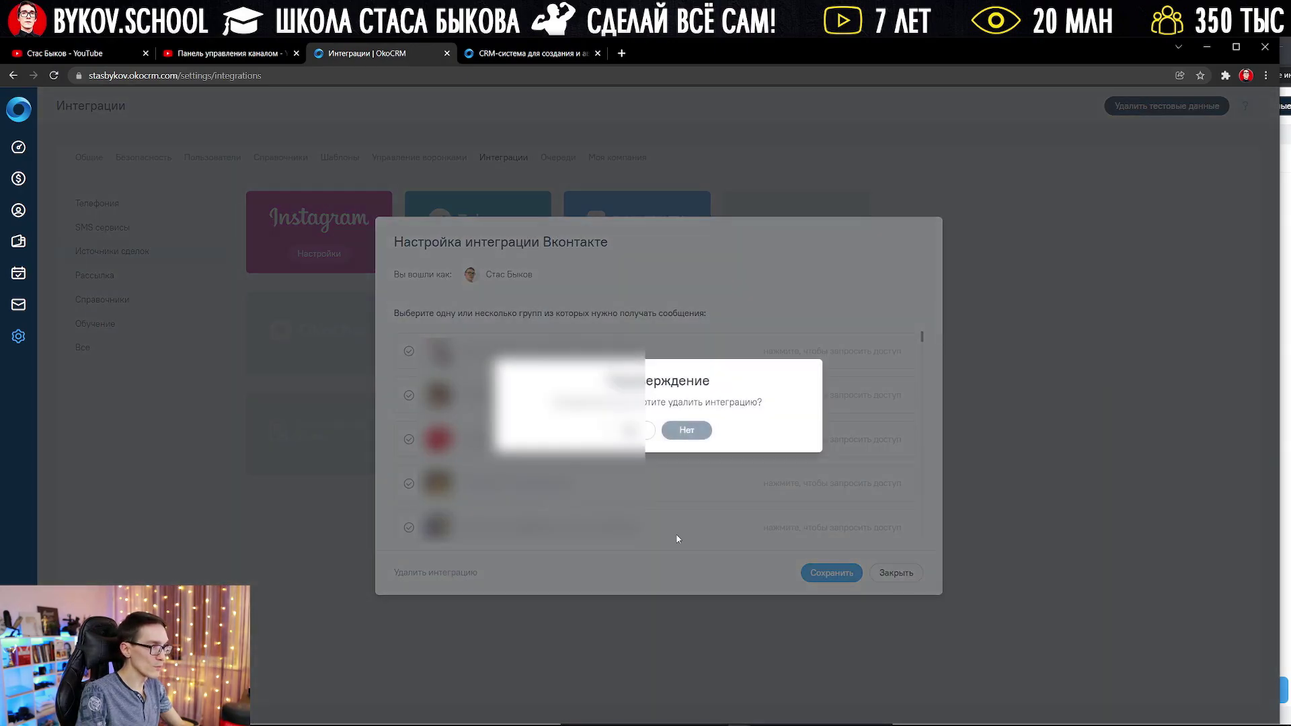
left_click(629, 430)
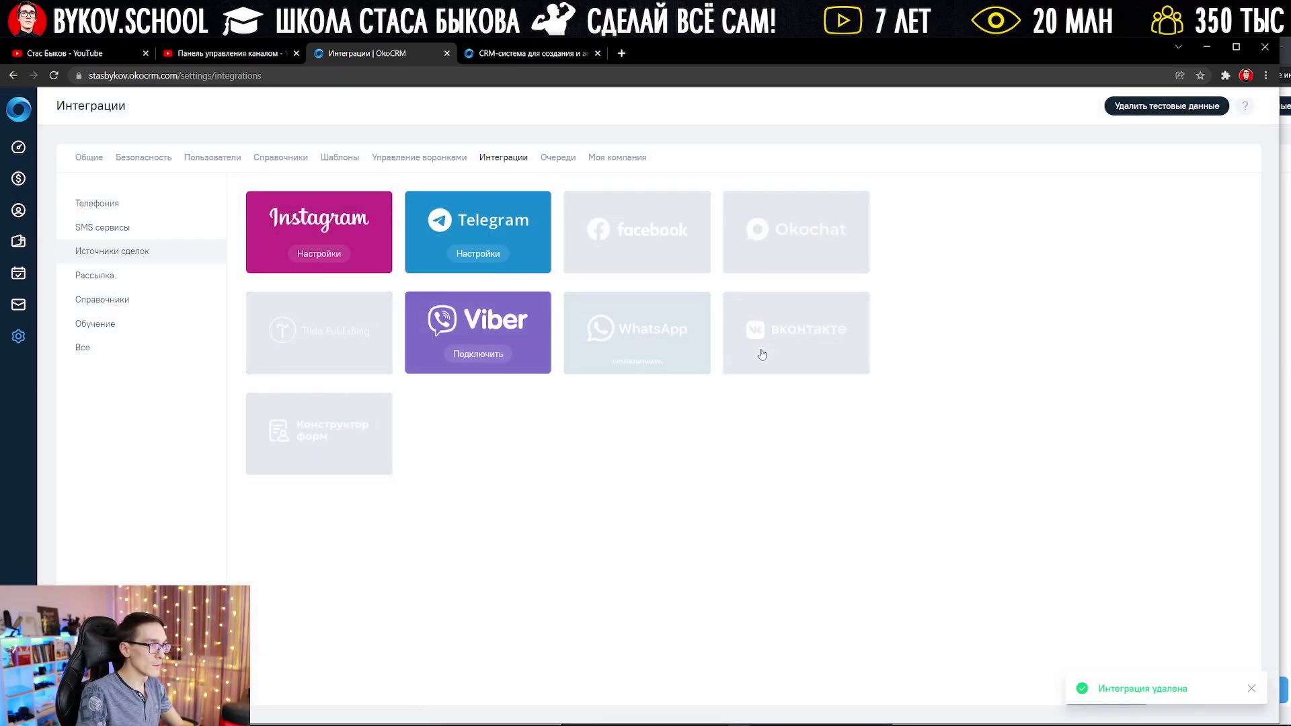
Step: Reconnect ВКонтакте with consent and allow OkoCRM access to the fifth community group
left_click(790, 361)
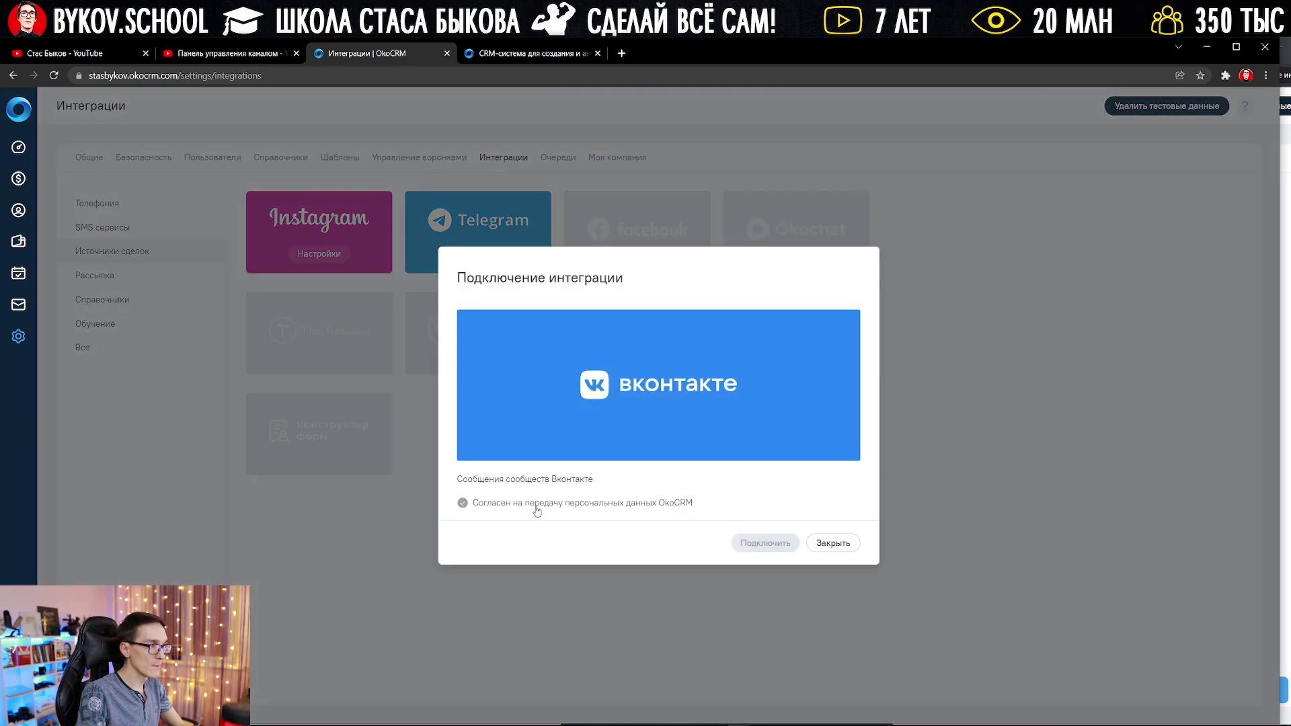
left_click(536, 510)
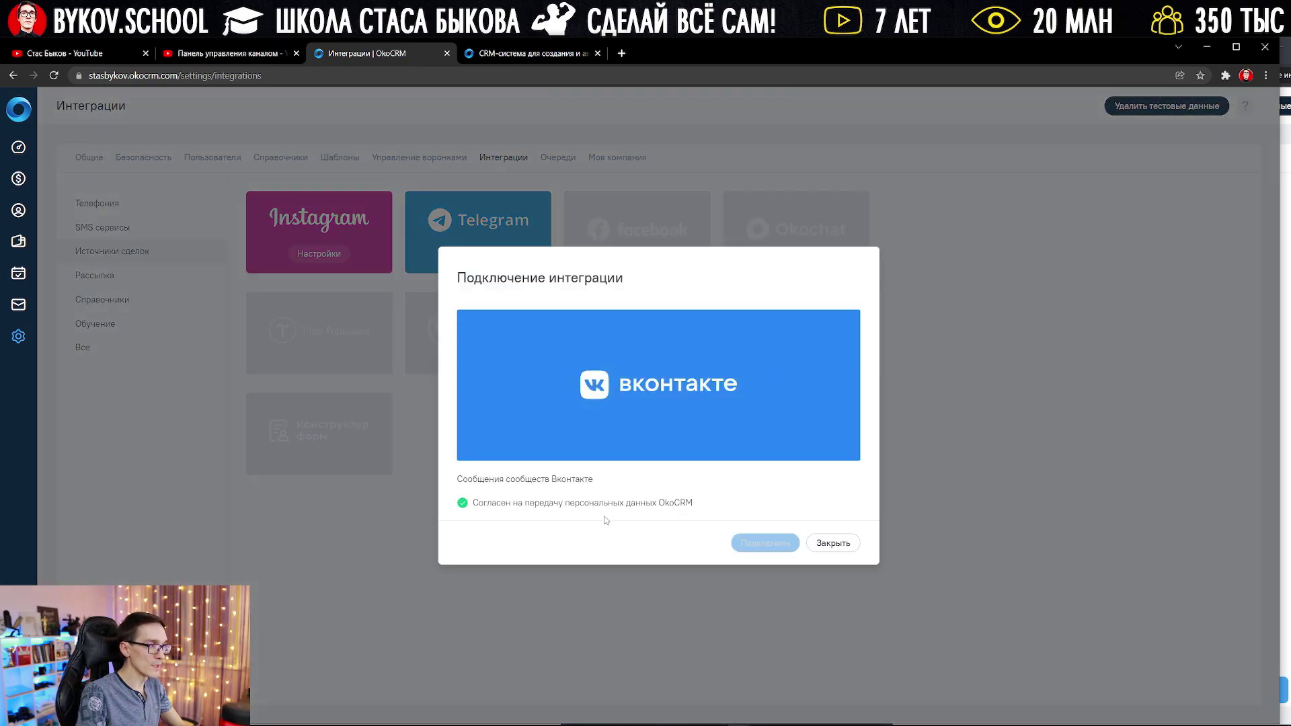
left_click(765, 542)
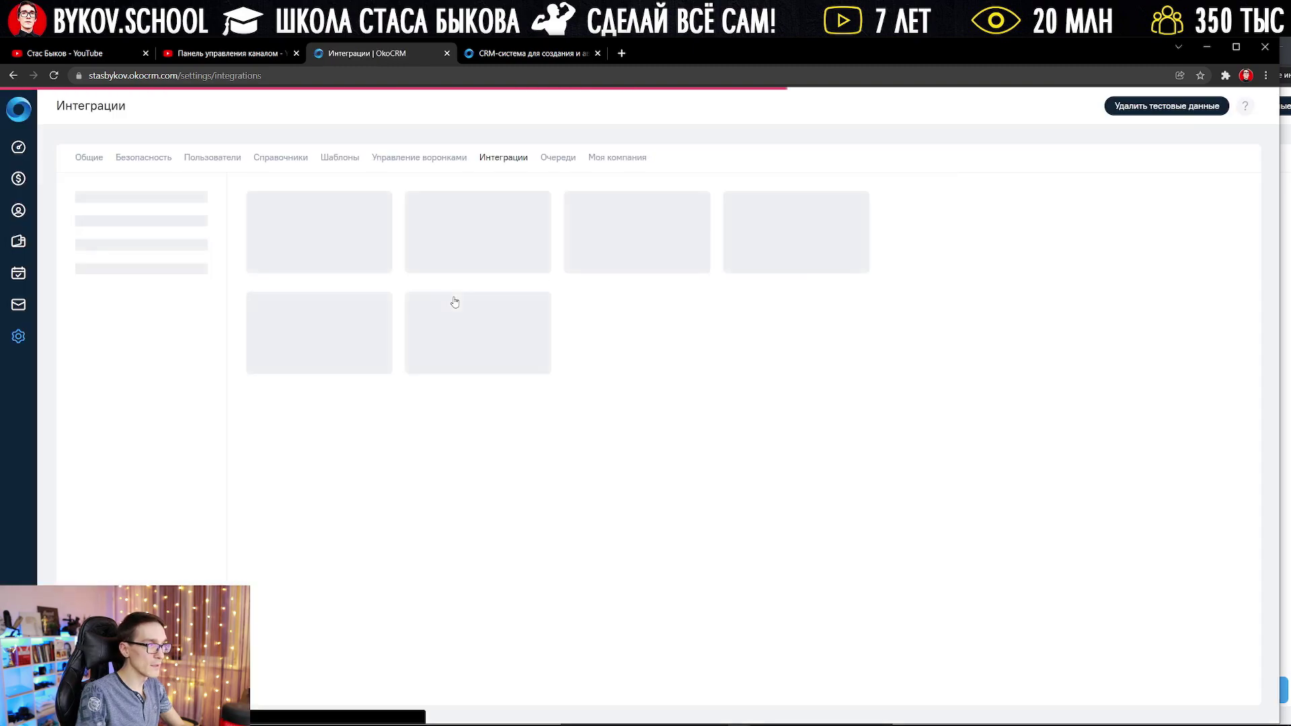
left_click(629, 258)
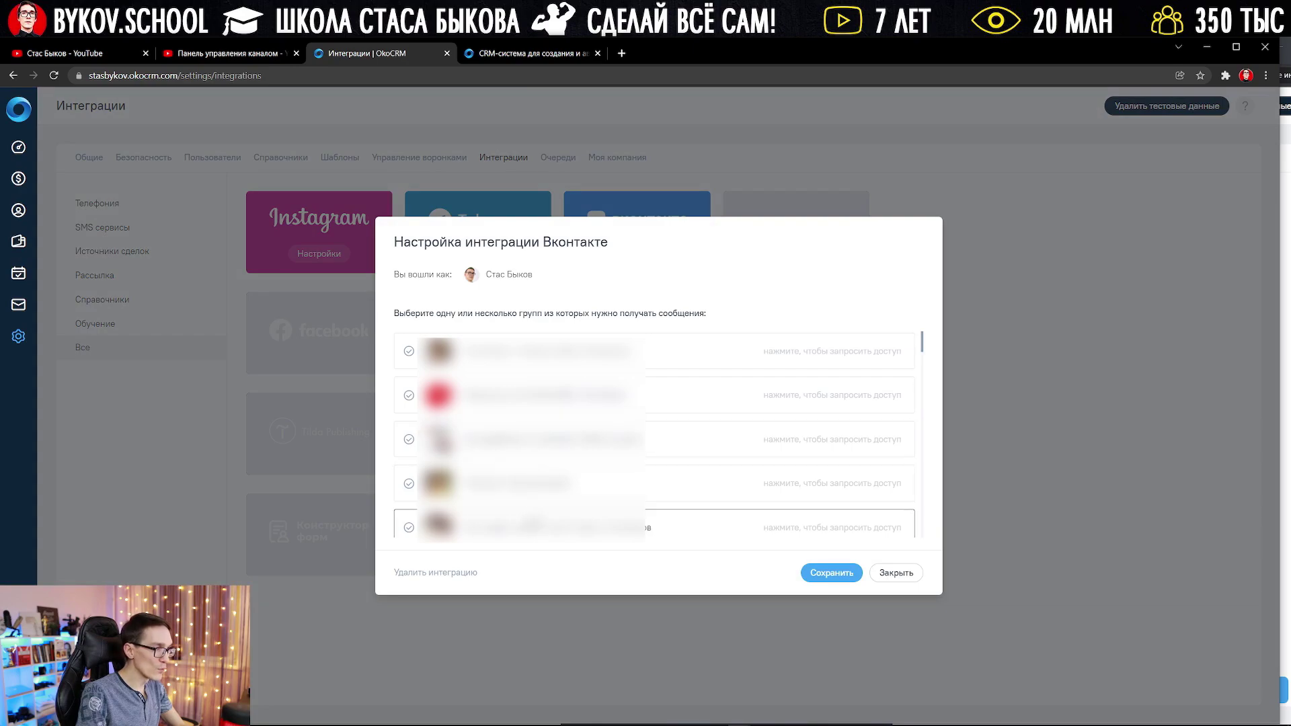
left_click(533, 528)
left_click(801, 524)
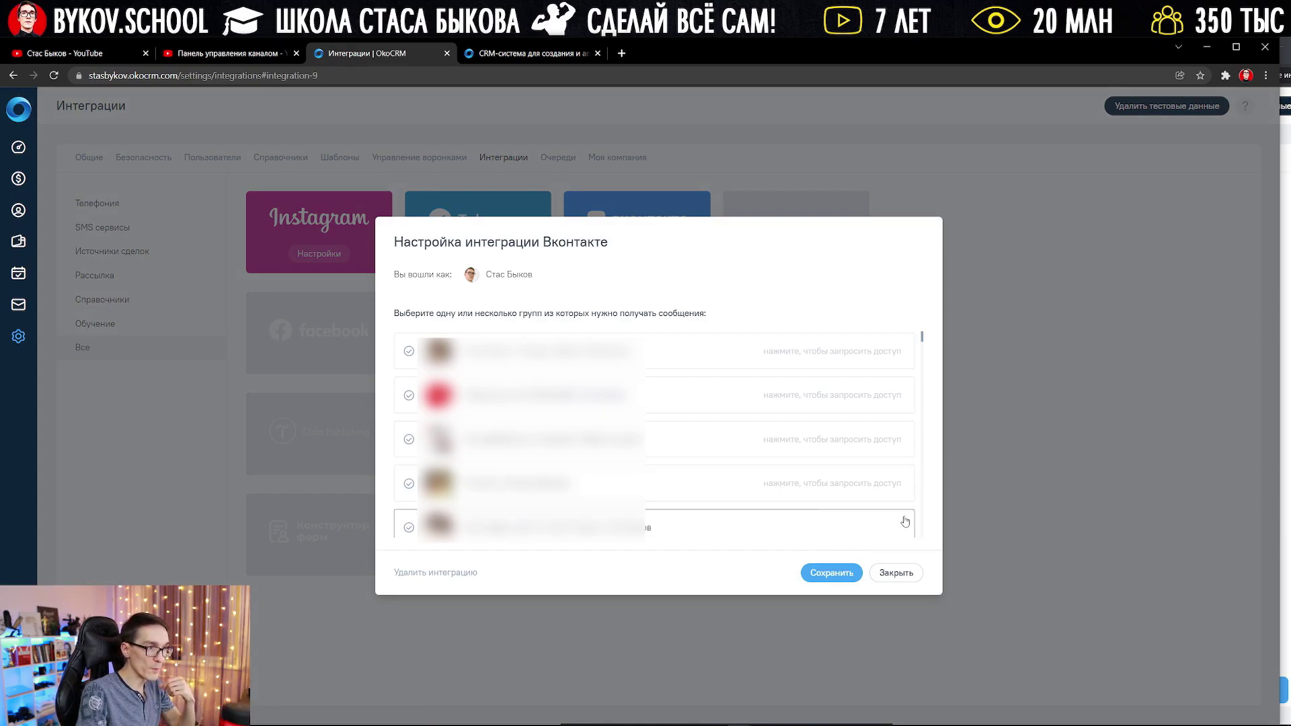
left_click(901, 574)
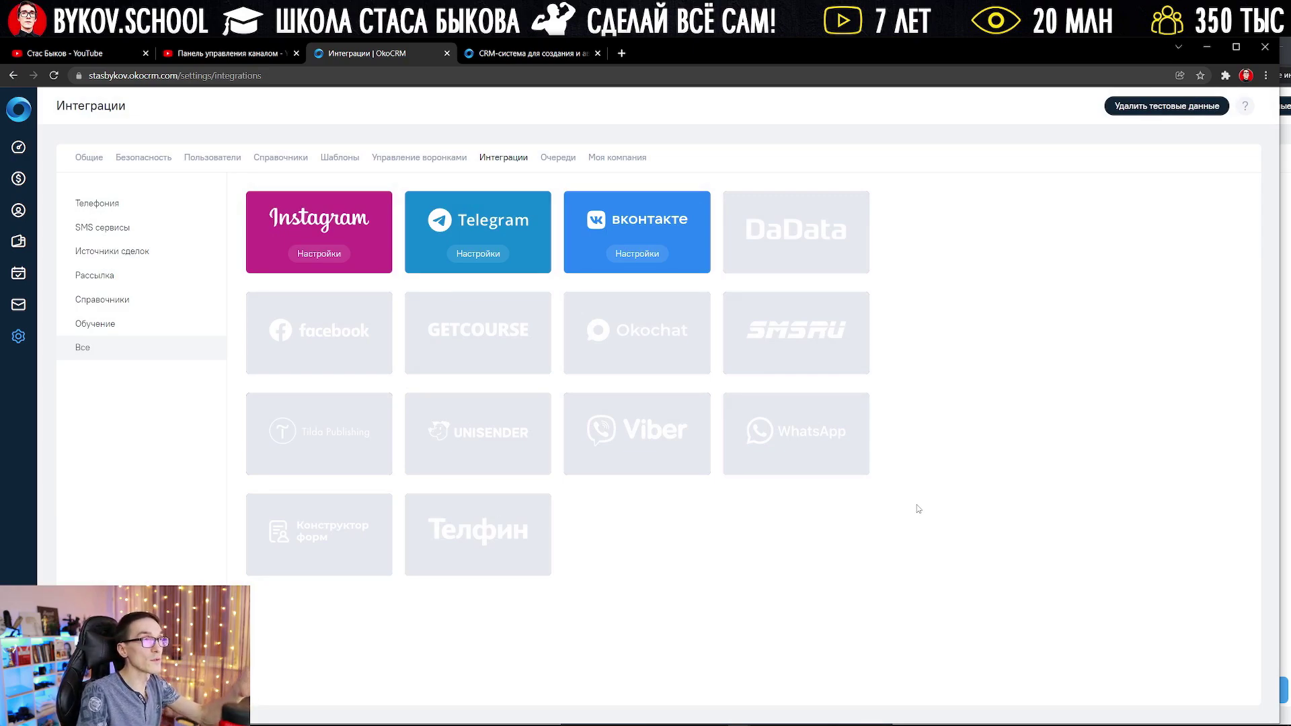
Step: Switch to the second account's window and open the Связаться с клиентом task's deal from Задачи
left_click(18, 304)
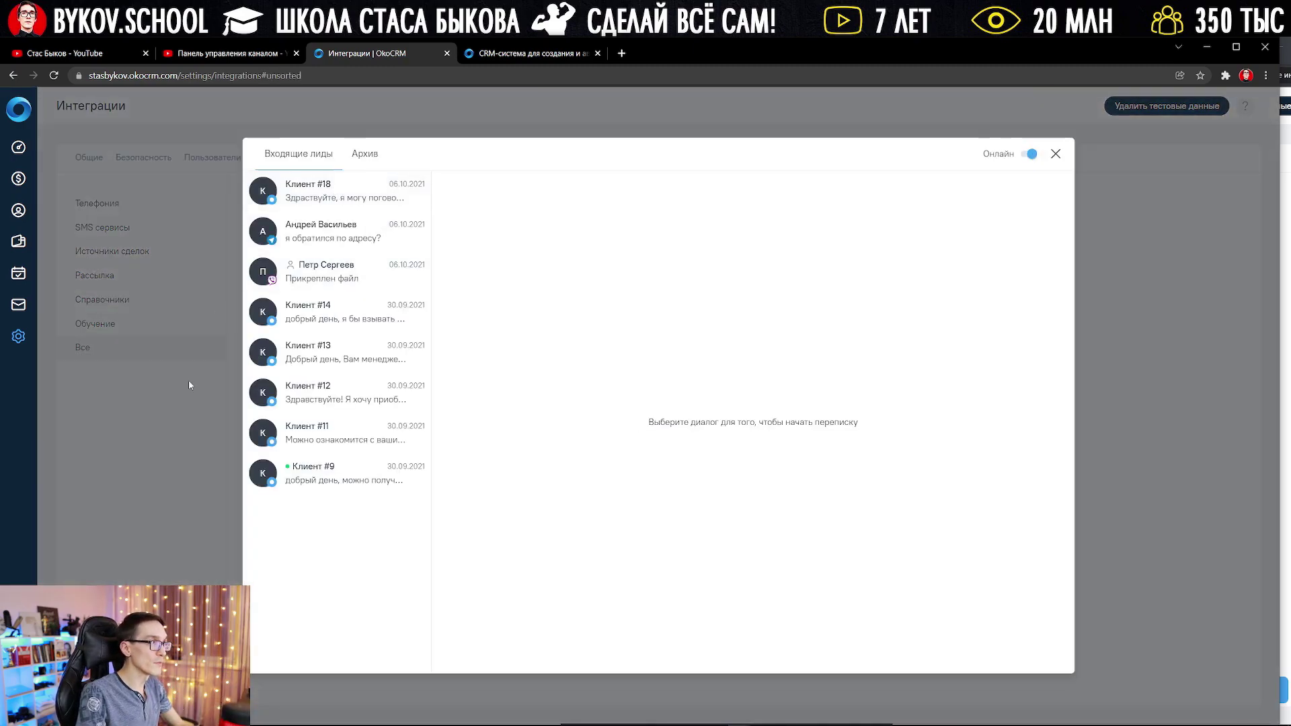
left_click(189, 380)
left_click(1289, 278)
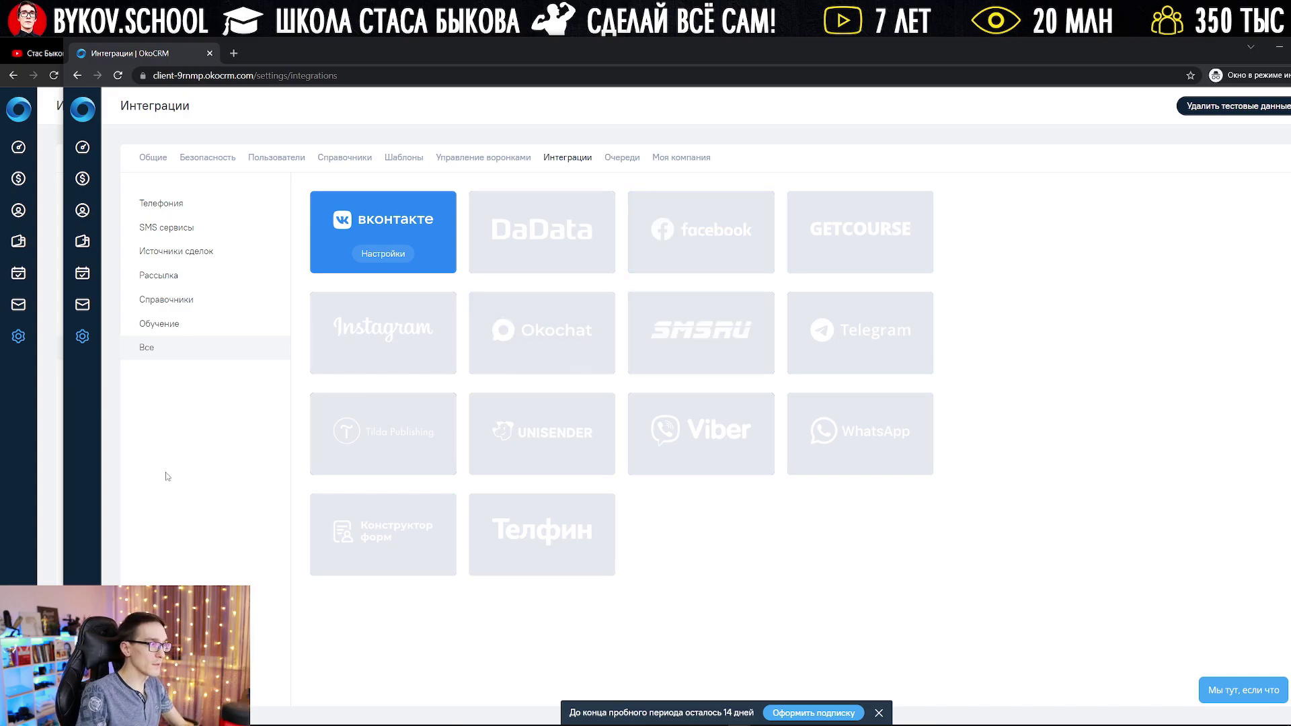
left_click(82, 109)
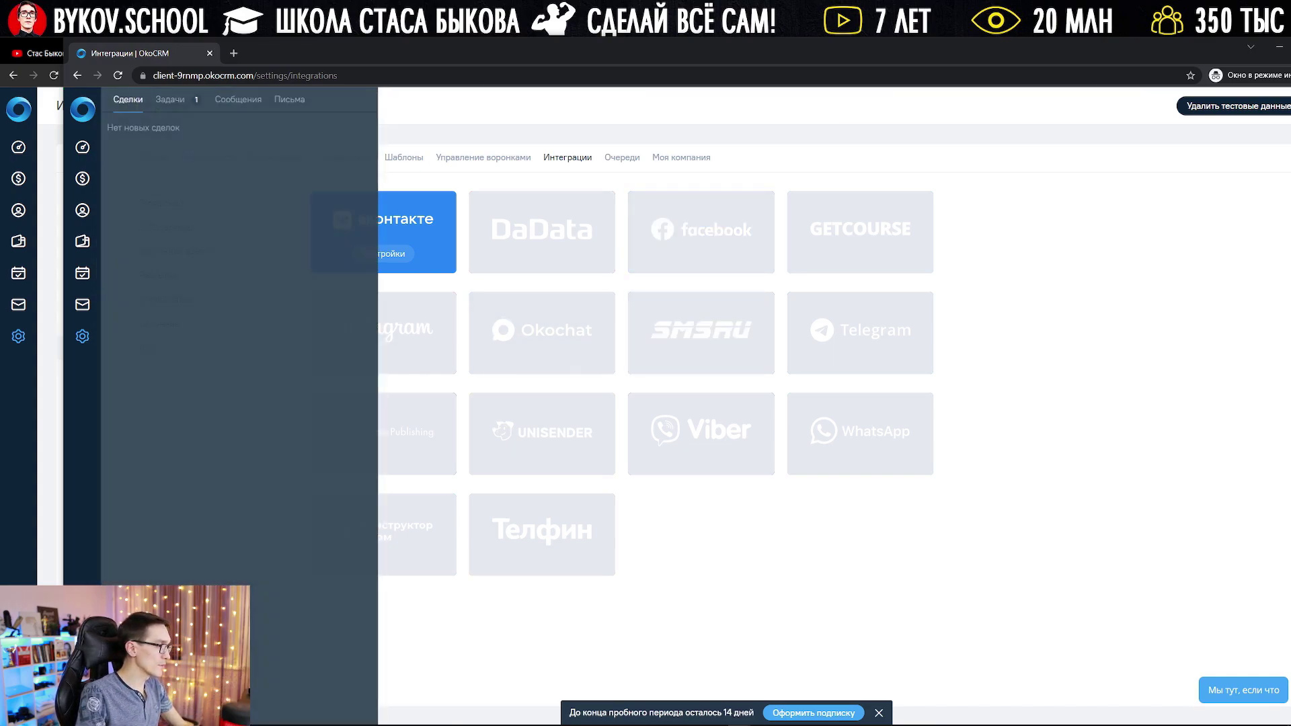
left_click(82, 109)
left_click(82, 109)
left_click(171, 99)
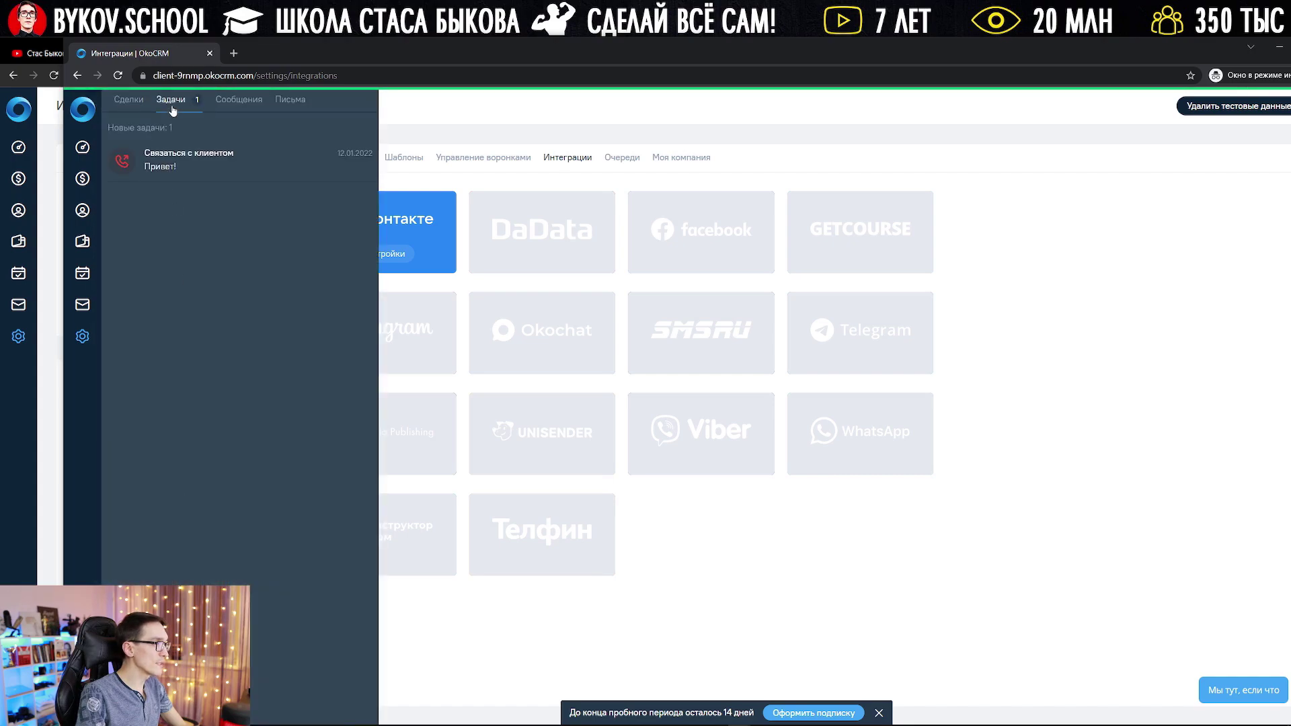
left_click(214, 161)
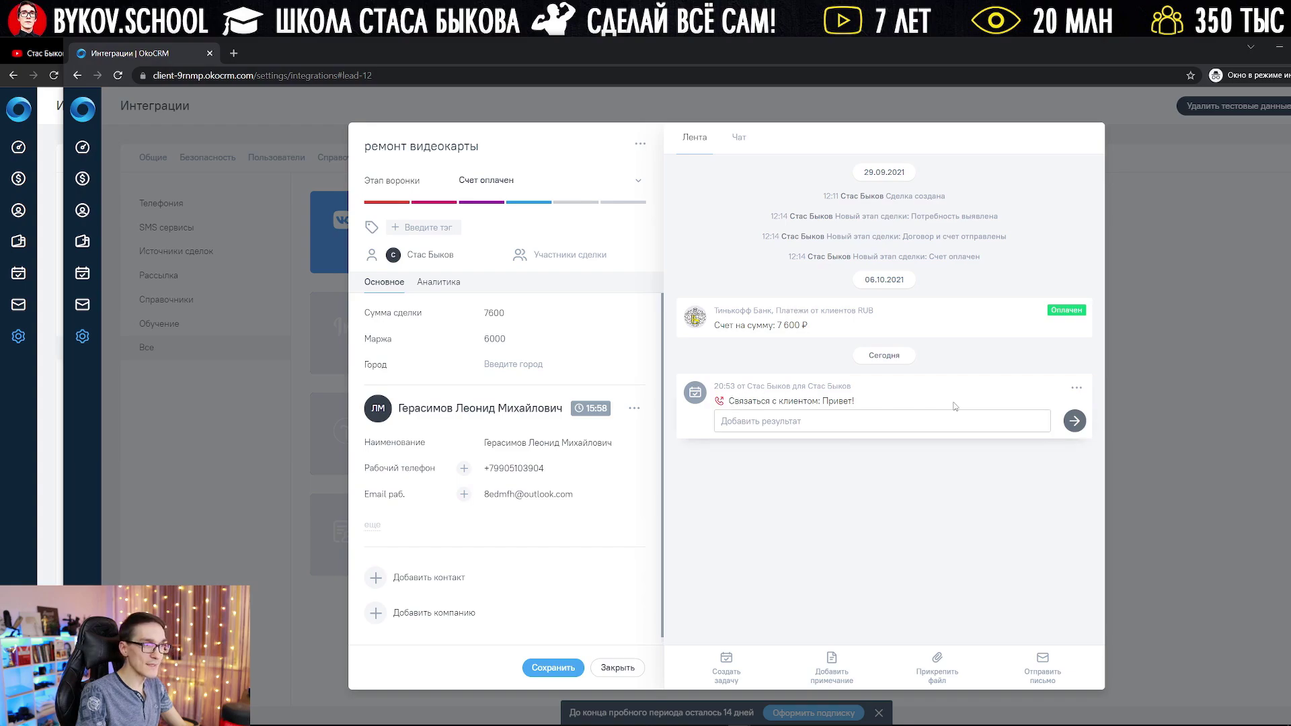
Step: Complete the task with result 'Отлично пообщались', glance at Чат, and close the deal card
left_click(942, 421)
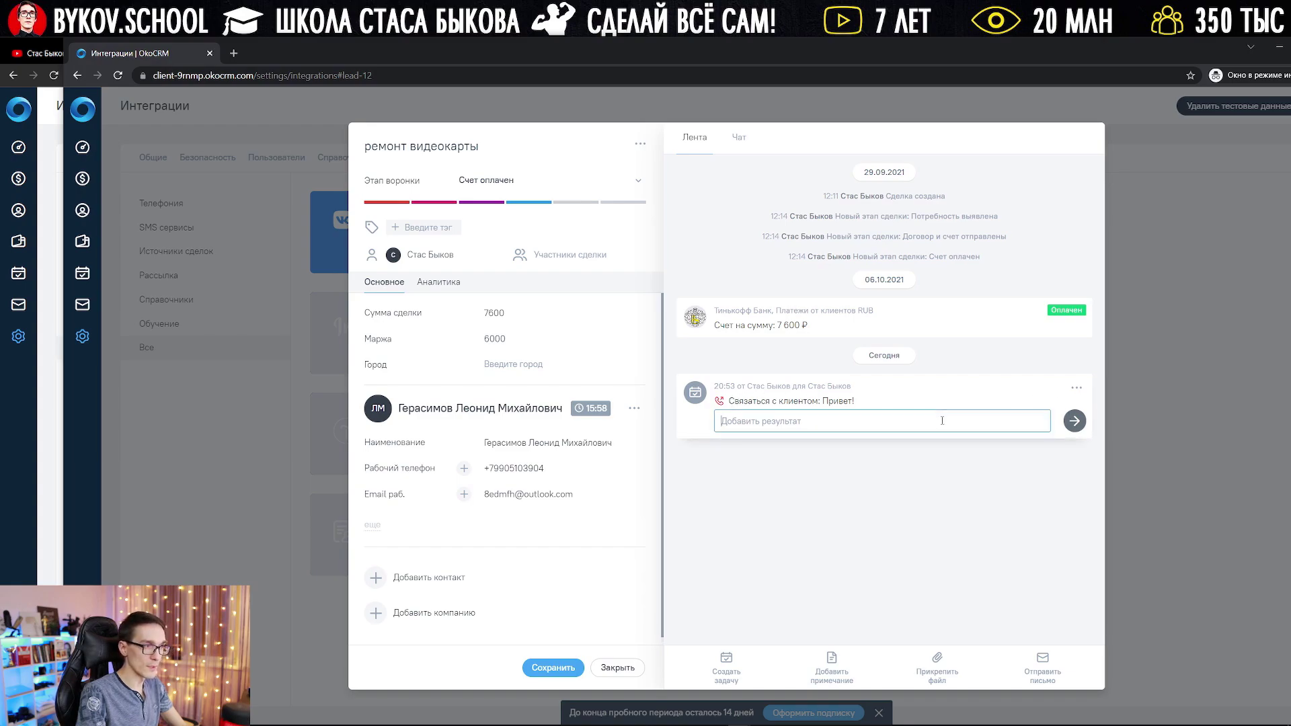
type("О")
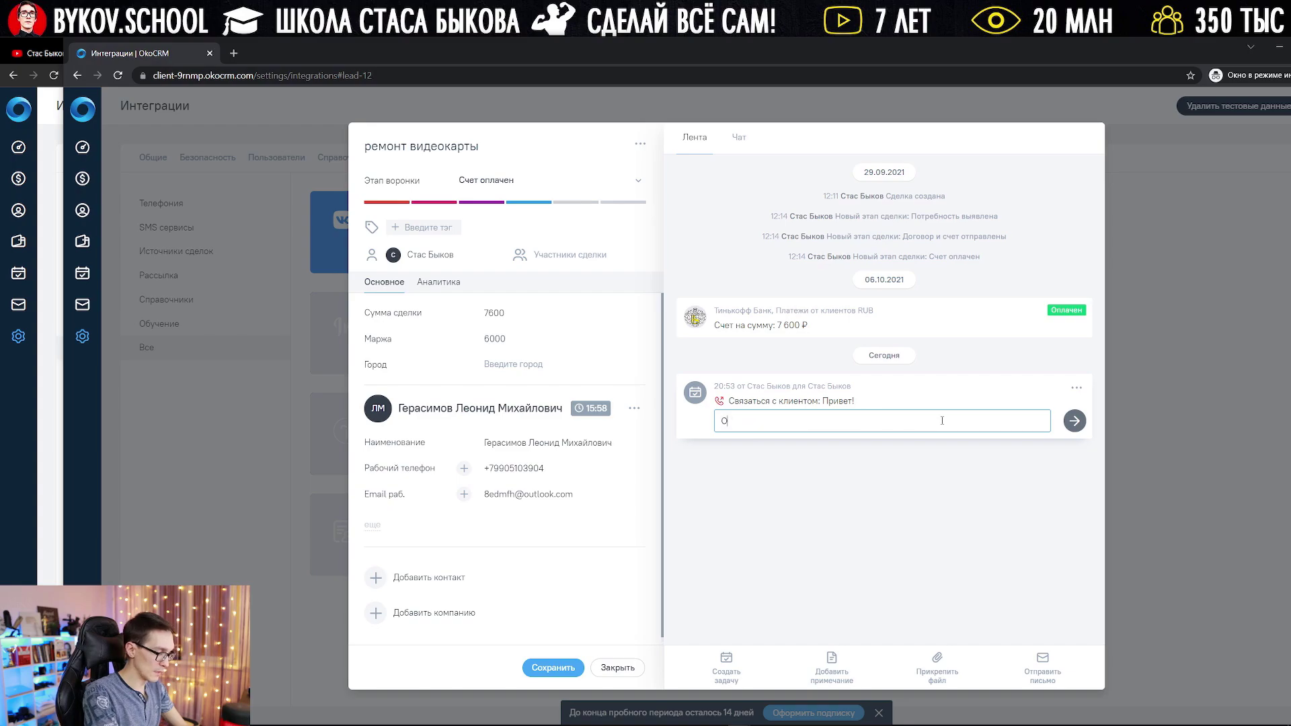
type("тлично пообщались!")
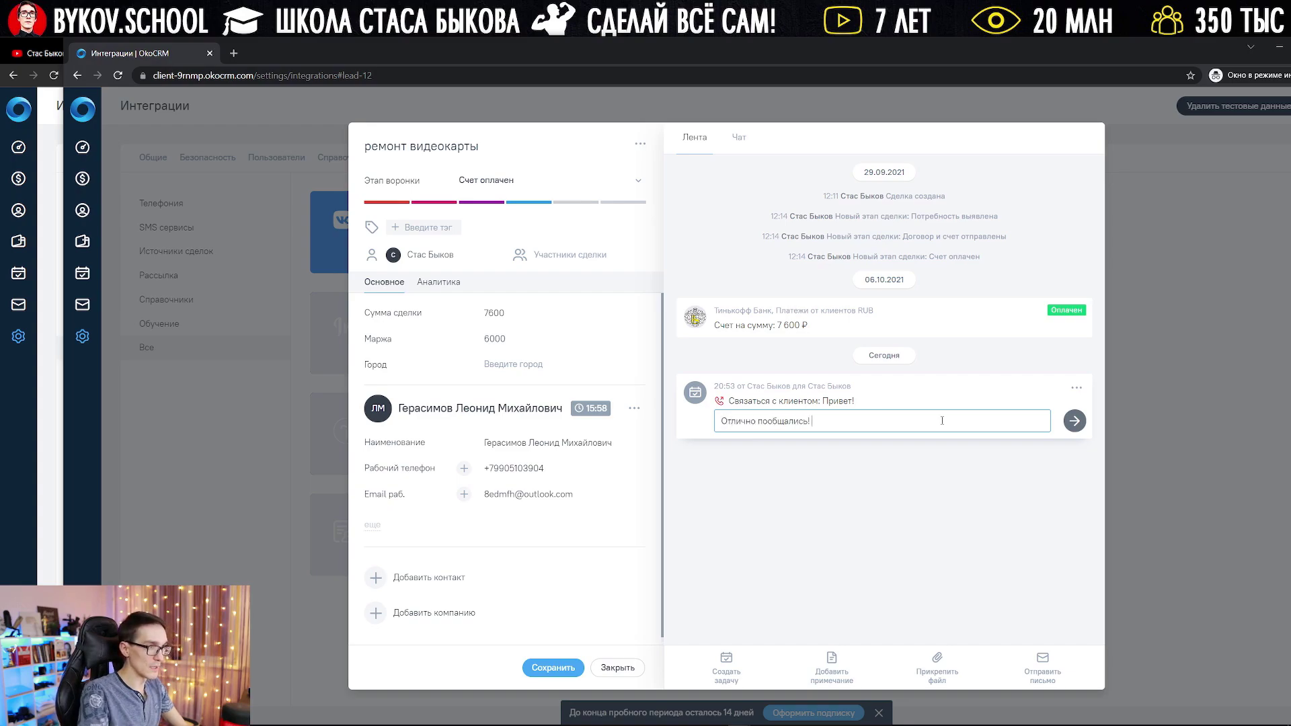
key("Return")
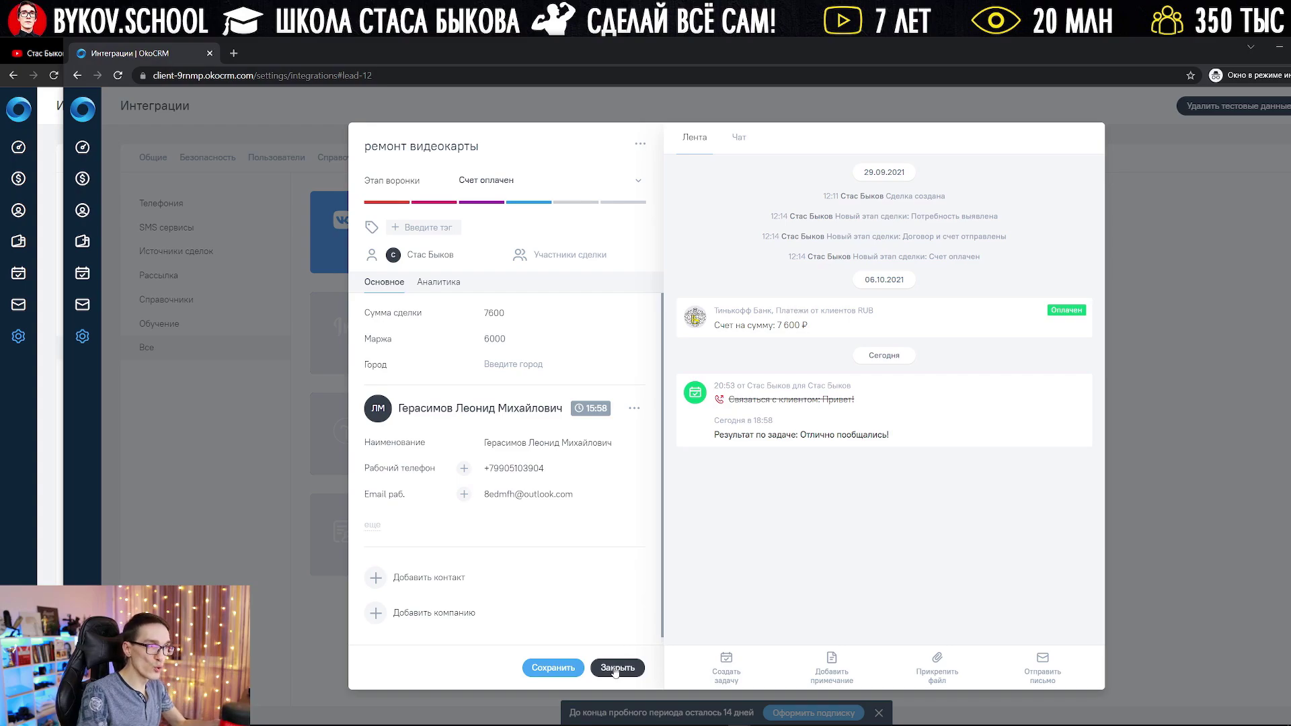
left_click(739, 138)
left_click(708, 147)
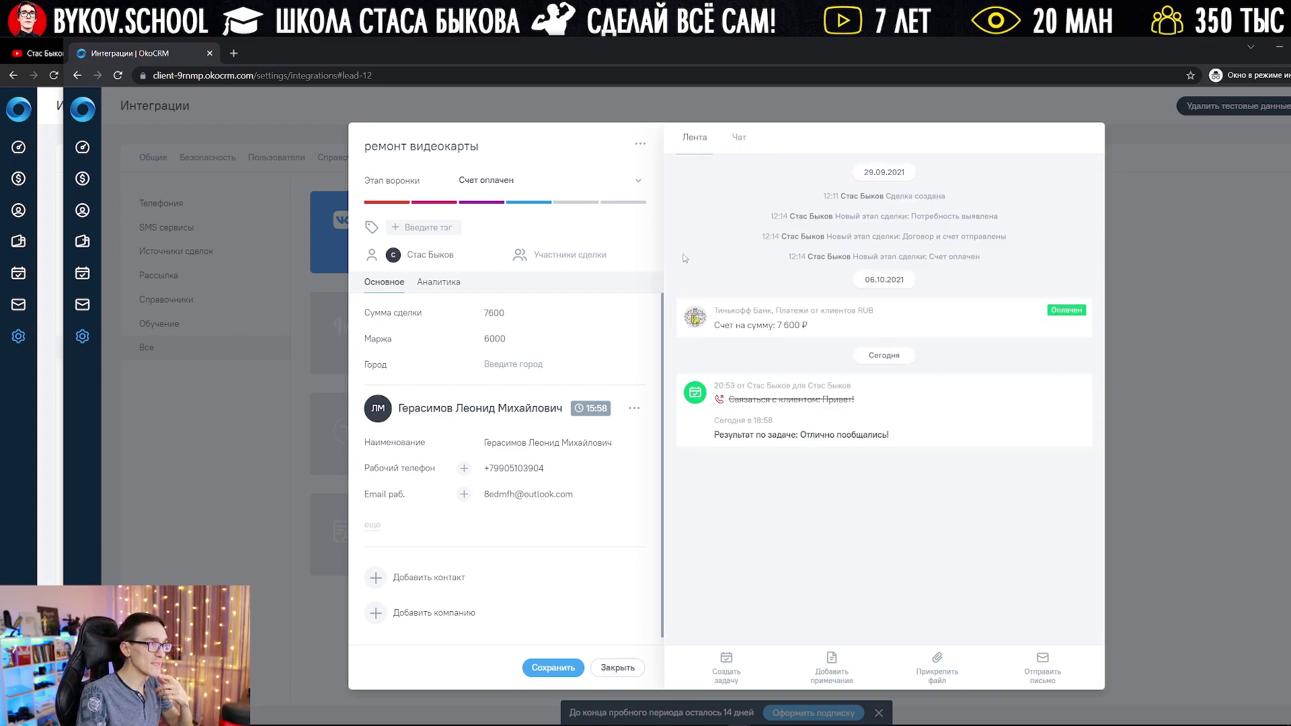
left_click(618, 668)
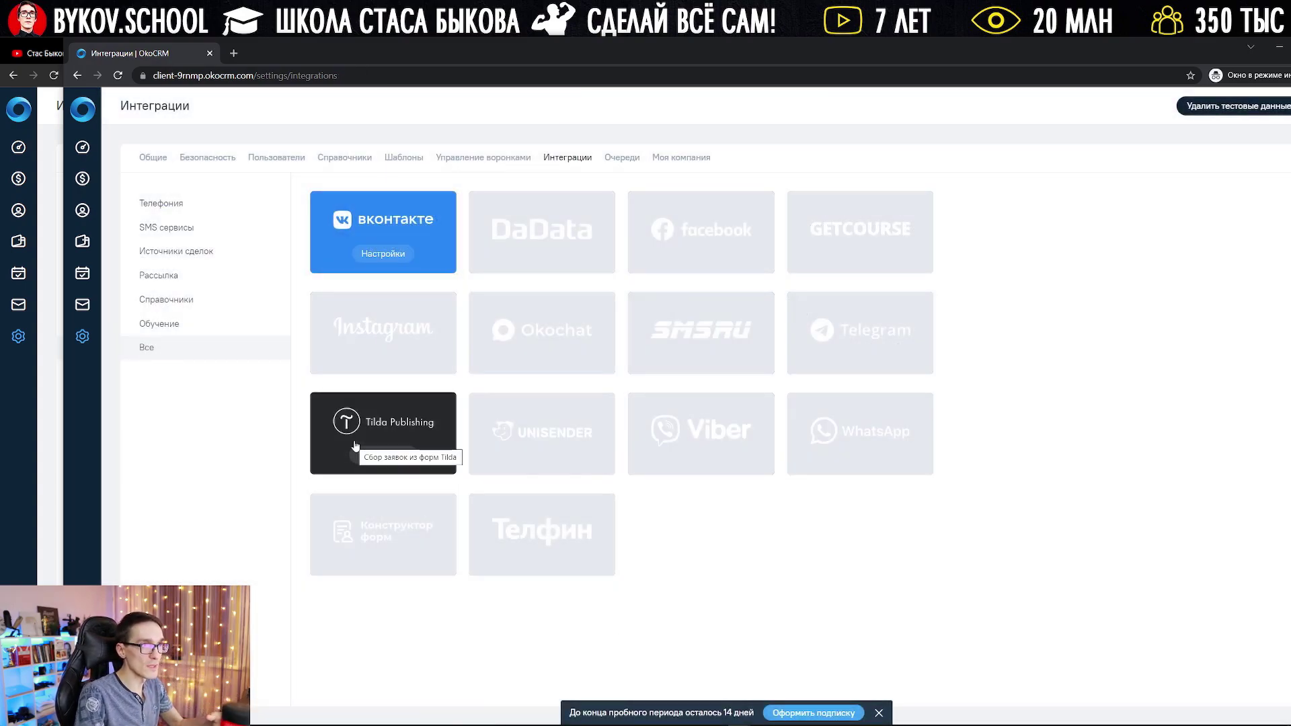
Step: Browse the deals board and contacts list, then switch to the okocrm.com home page
left_click(86, 179)
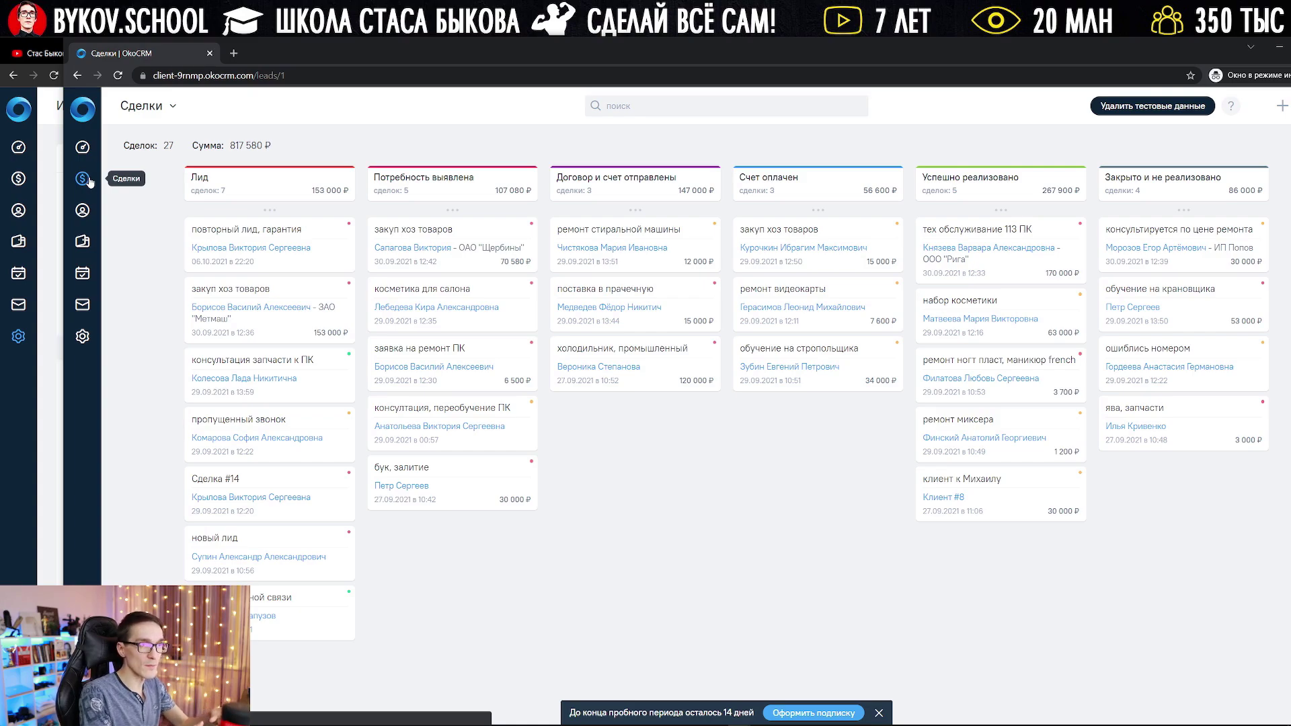
left_click(82, 210)
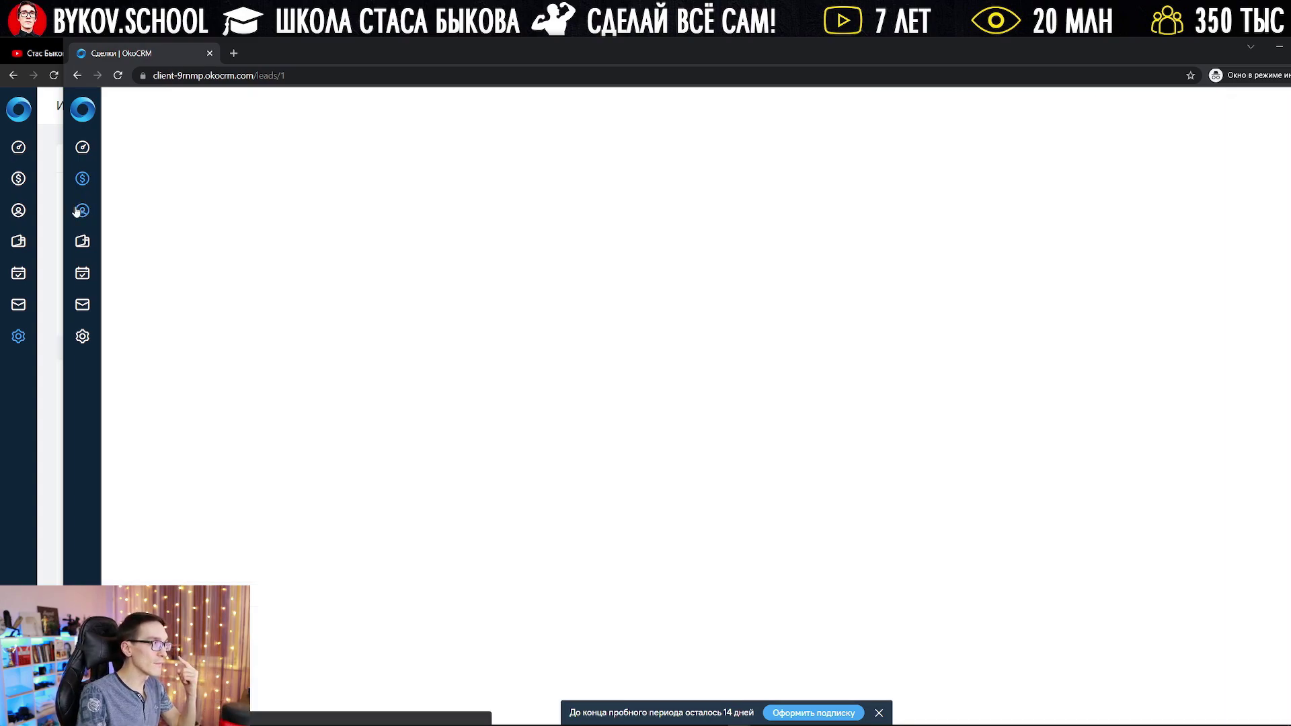
left_click(82, 181)
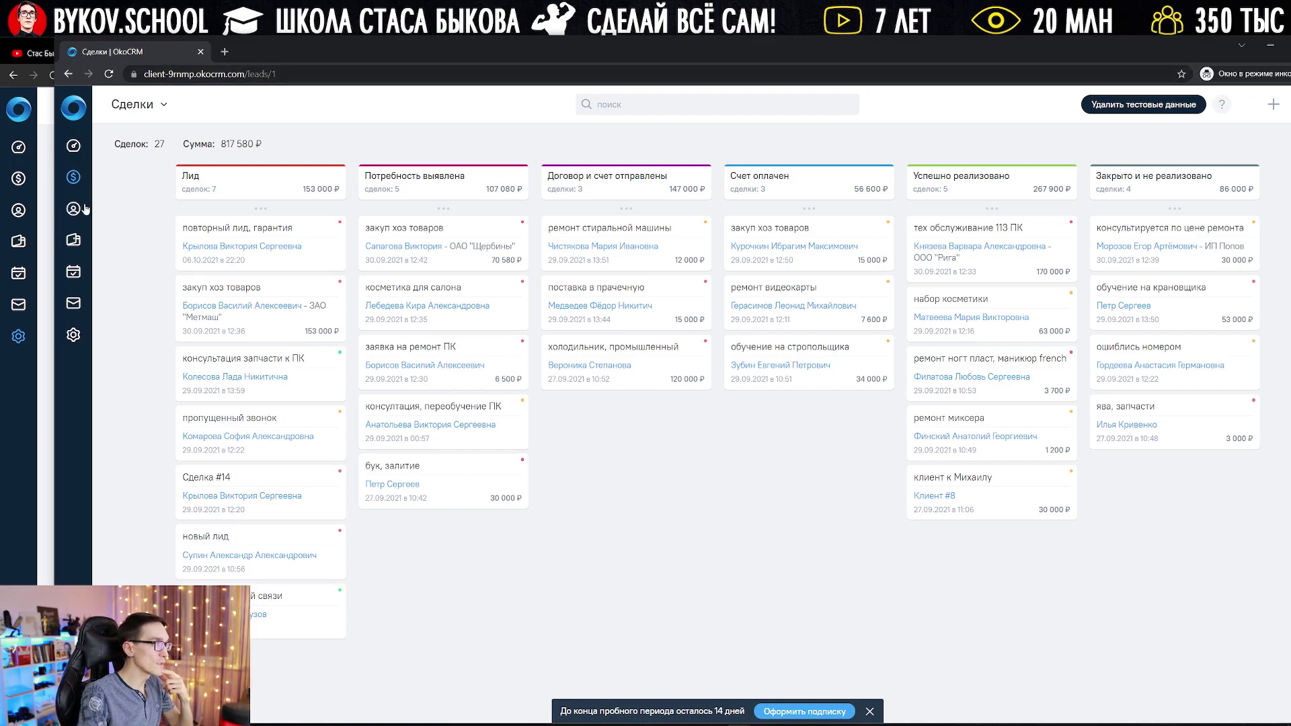
left_click(48, 214)
left_click(494, 57)
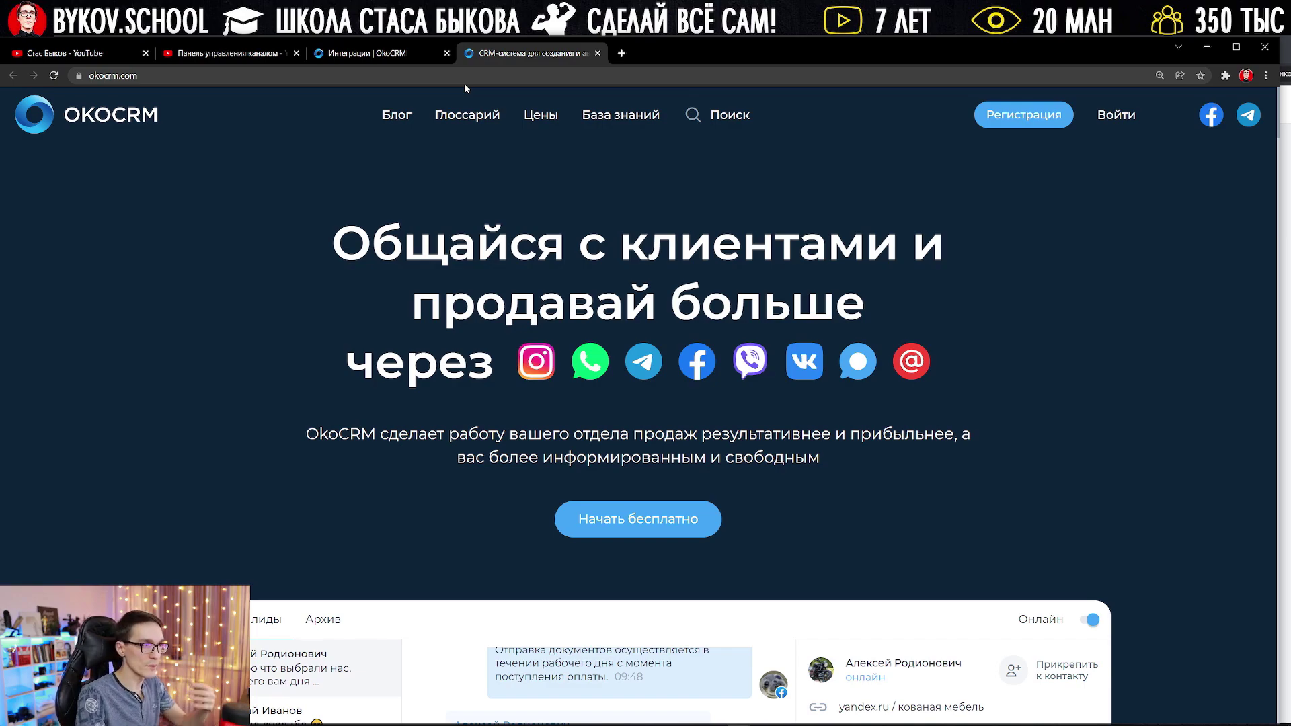
Step: Scroll the okocrm.com landing page and widen the window to show the 14-day trial offer
scroll(1275, 213, "down", 3)
scroll(1275, 213, "up", 2)
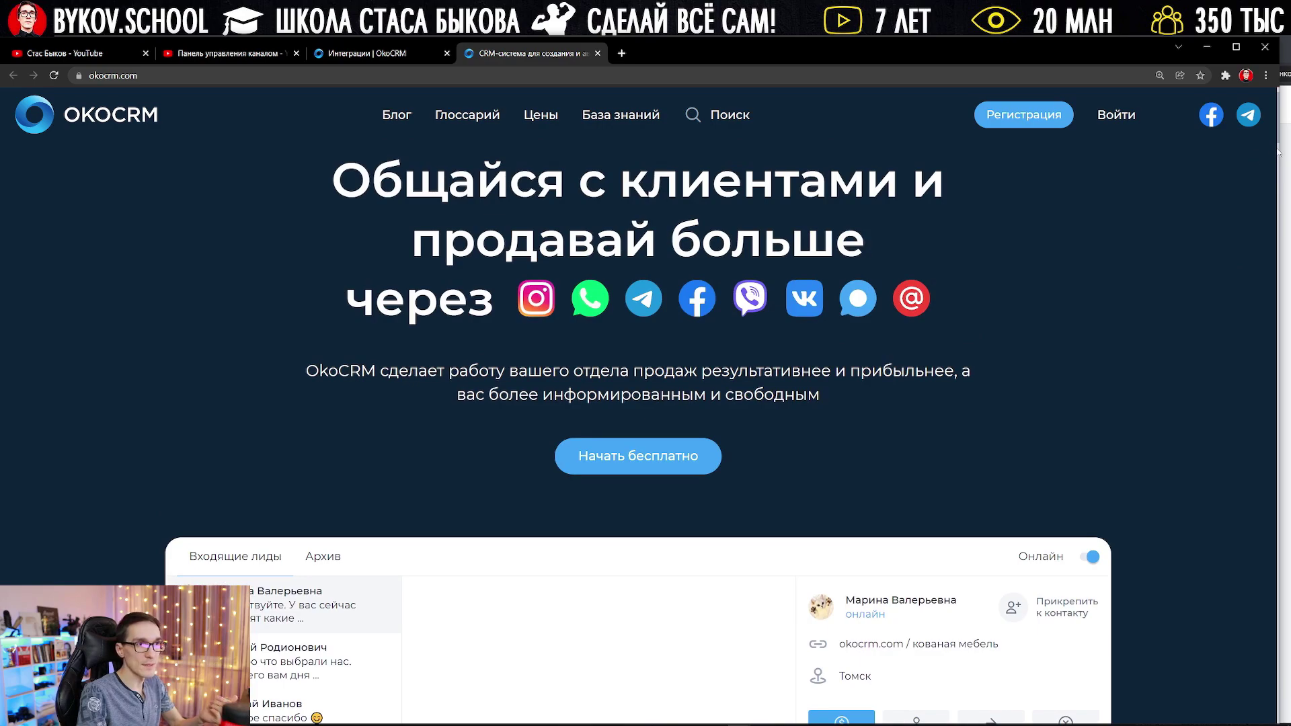
left_click_drag(1279, 151, 1259, 708)
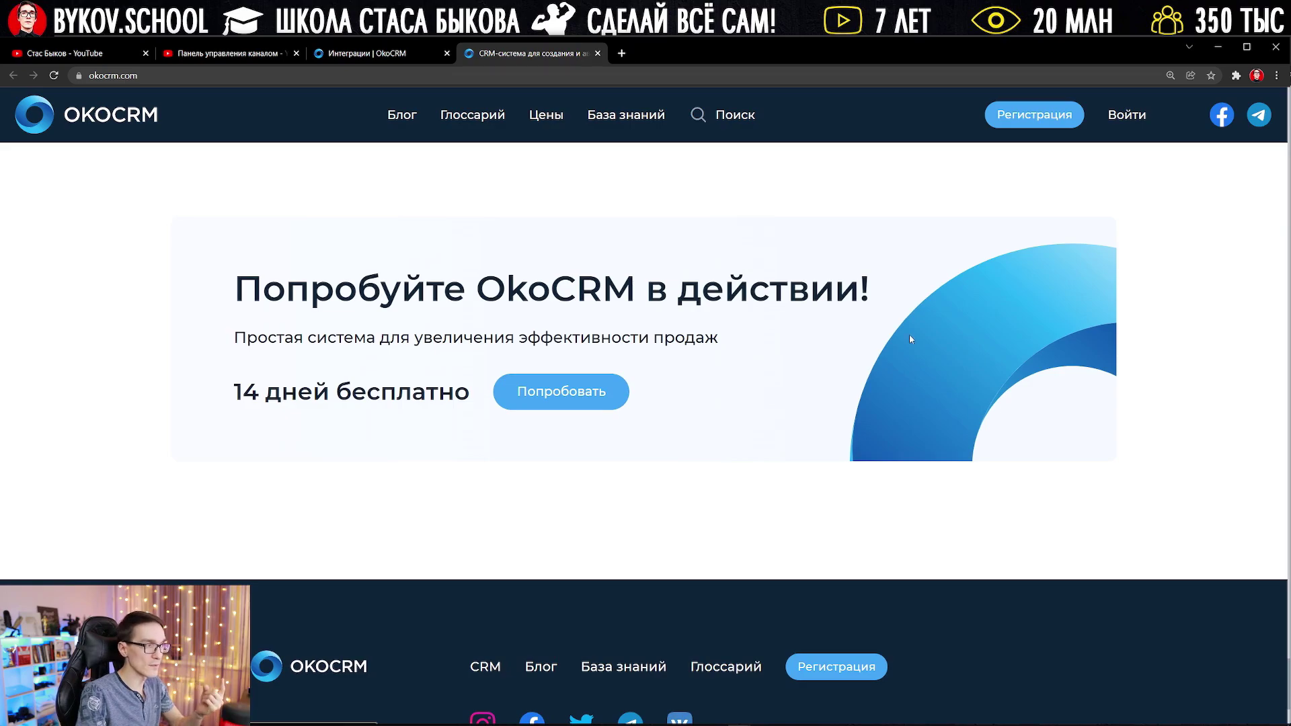